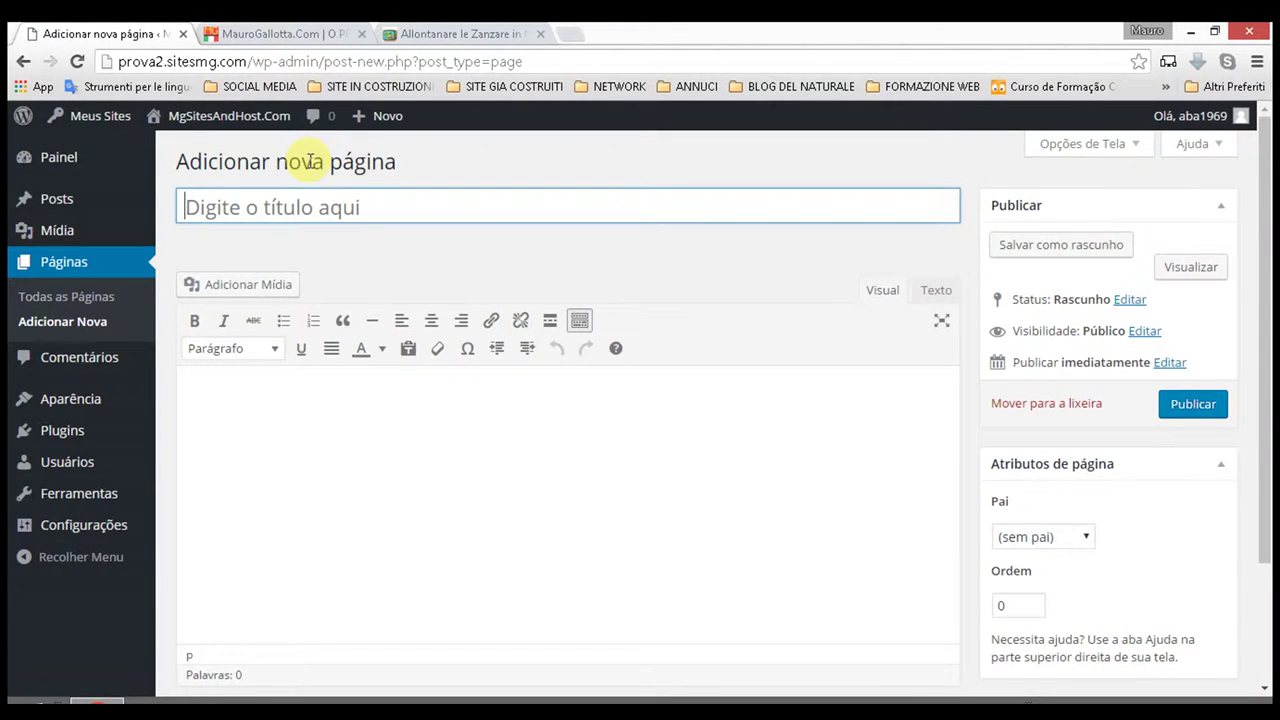
Step: Title the new page "titulo" and open its permalink slug for editing
click(241, 204)
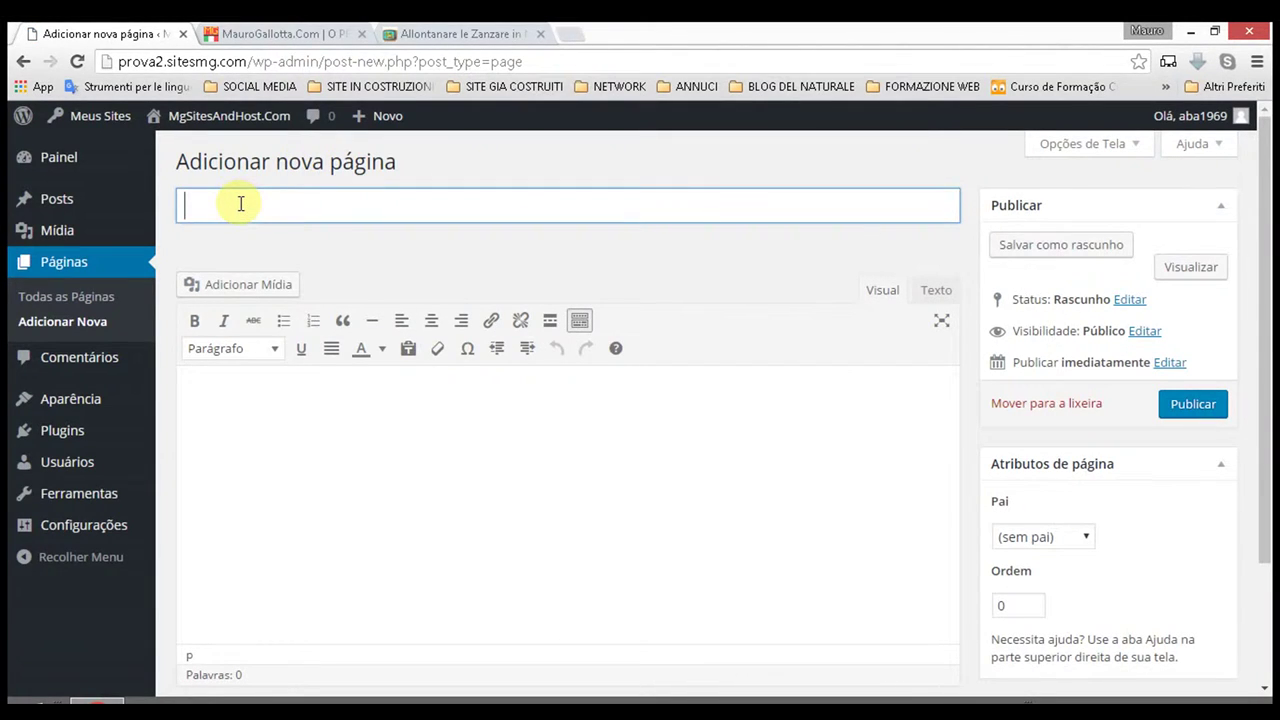
text(titulo)
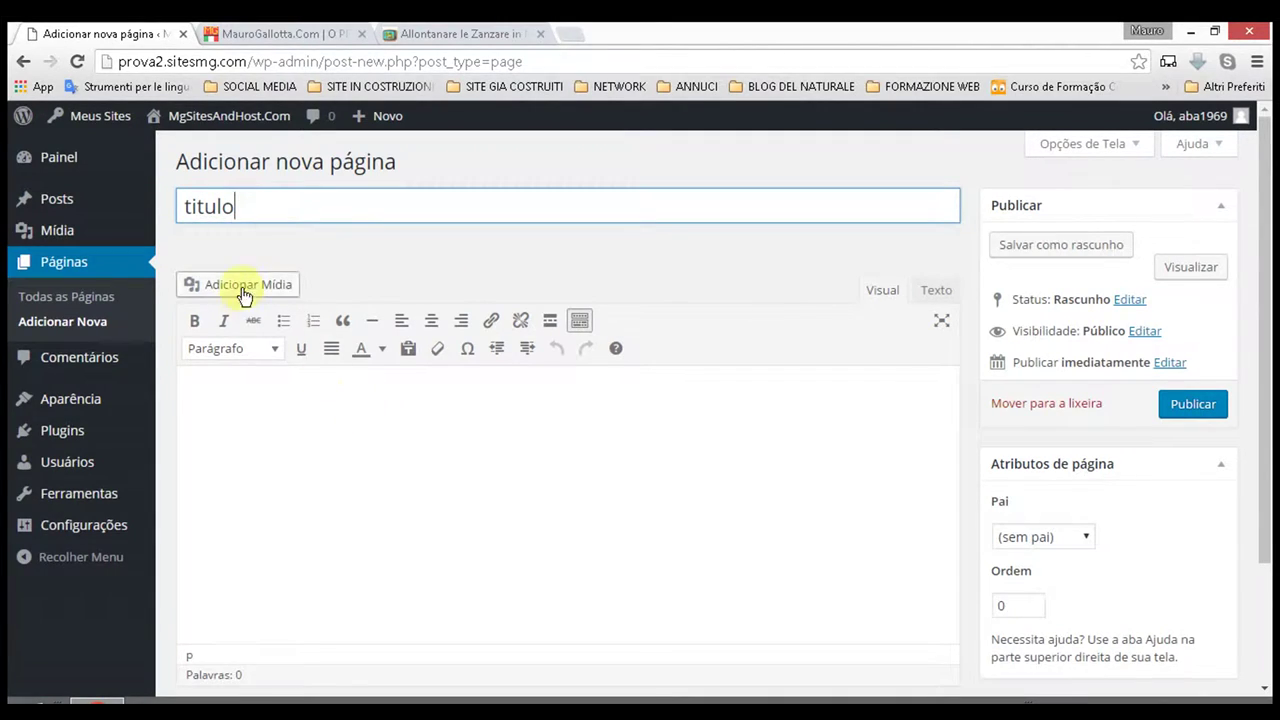
click(328, 256)
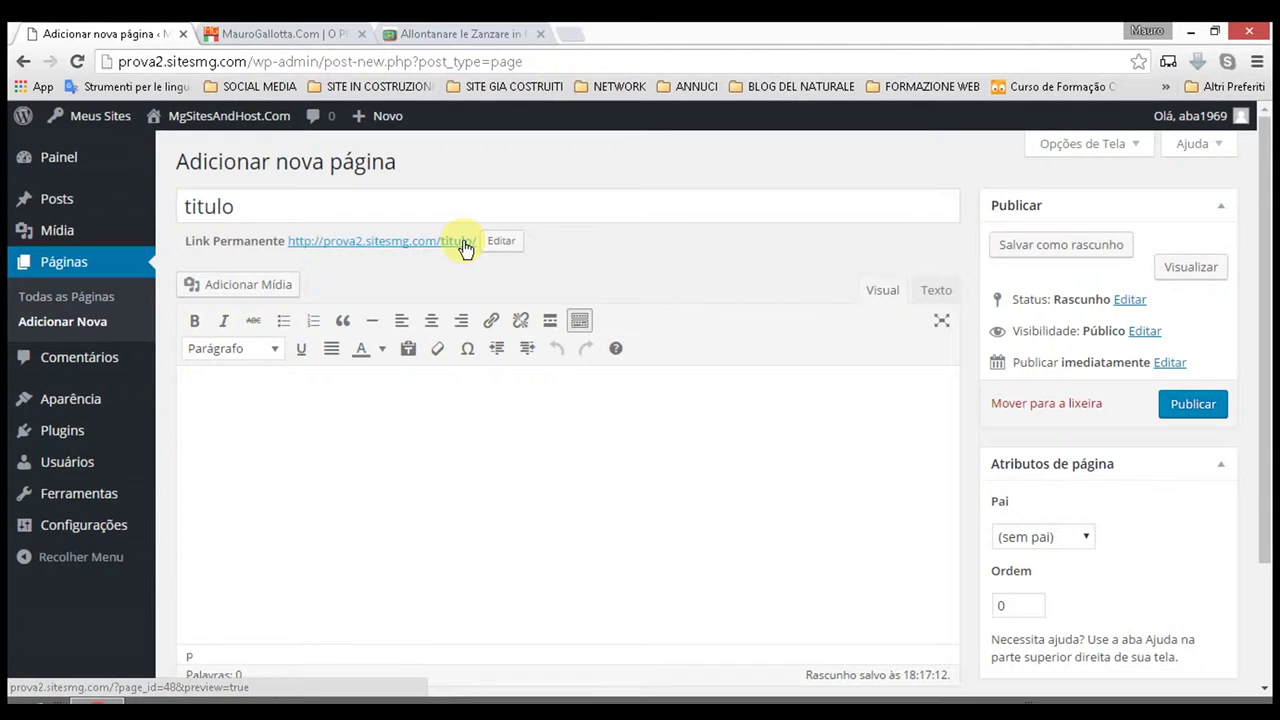
click(502, 248)
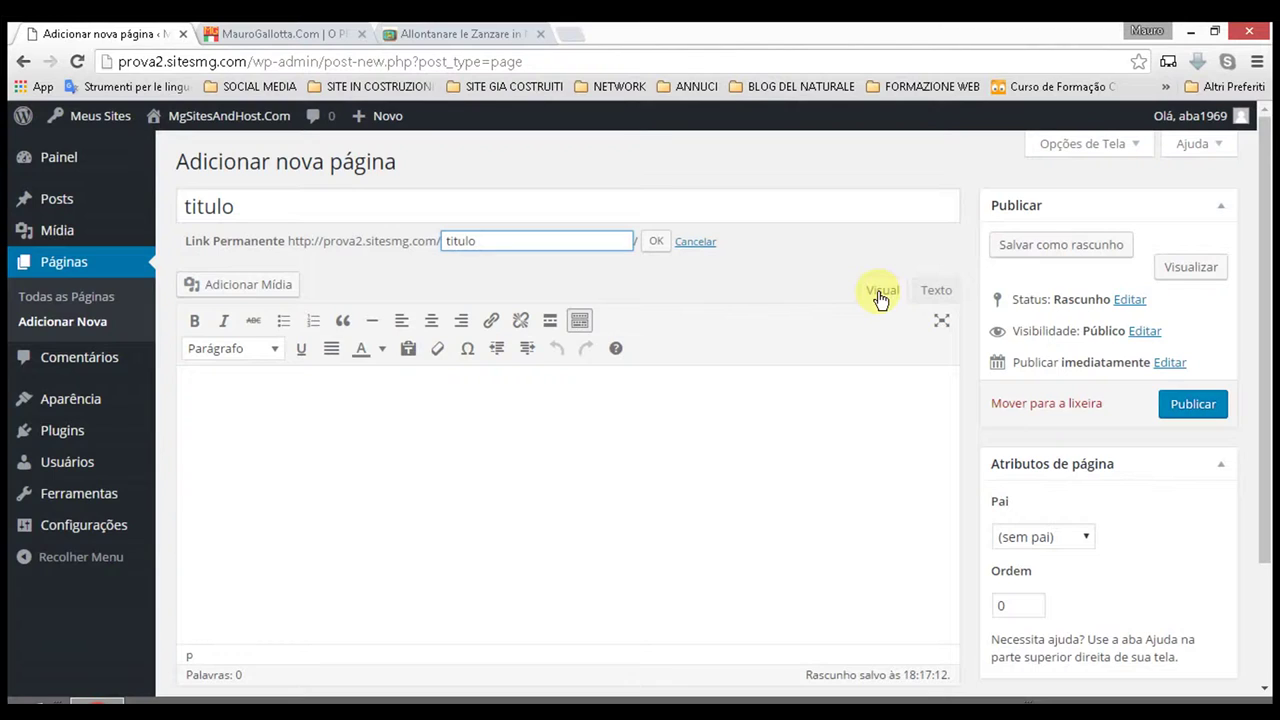
Step: Insert the image afrodisiaco.jpg from the media library into the page content
click(950, 297)
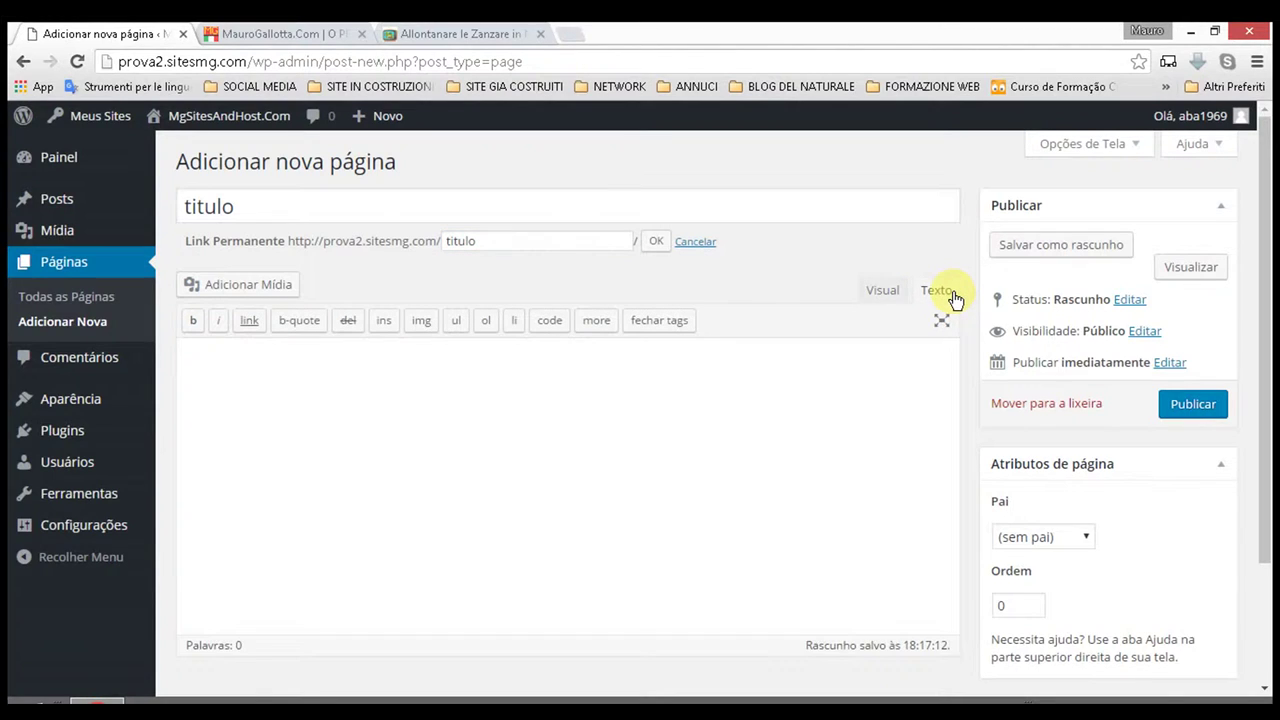
click(883, 297)
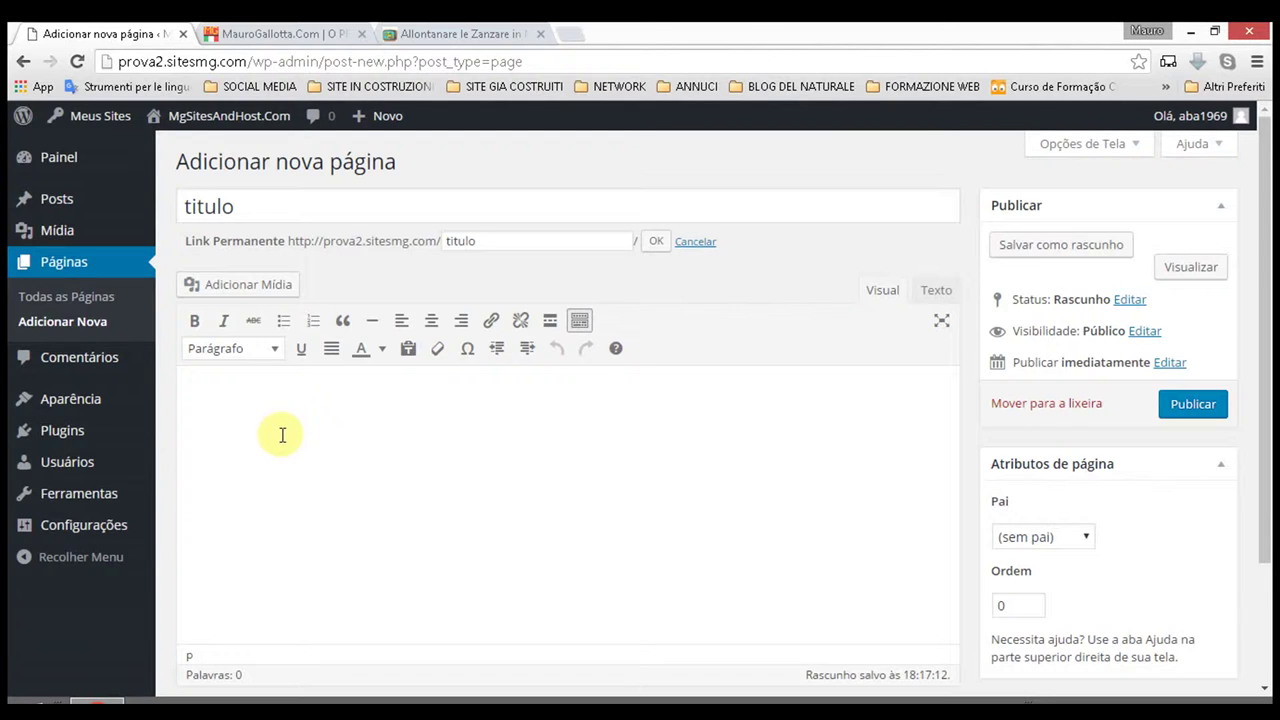
click(236, 285)
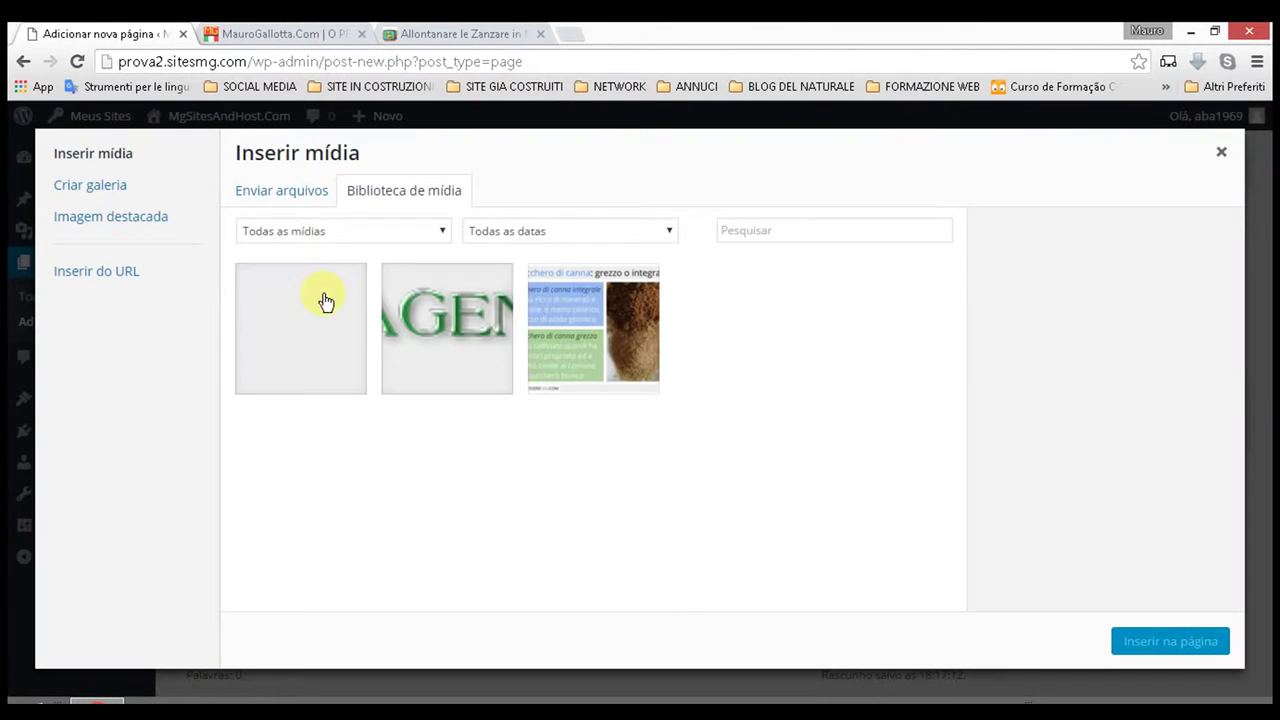
click(336, 326)
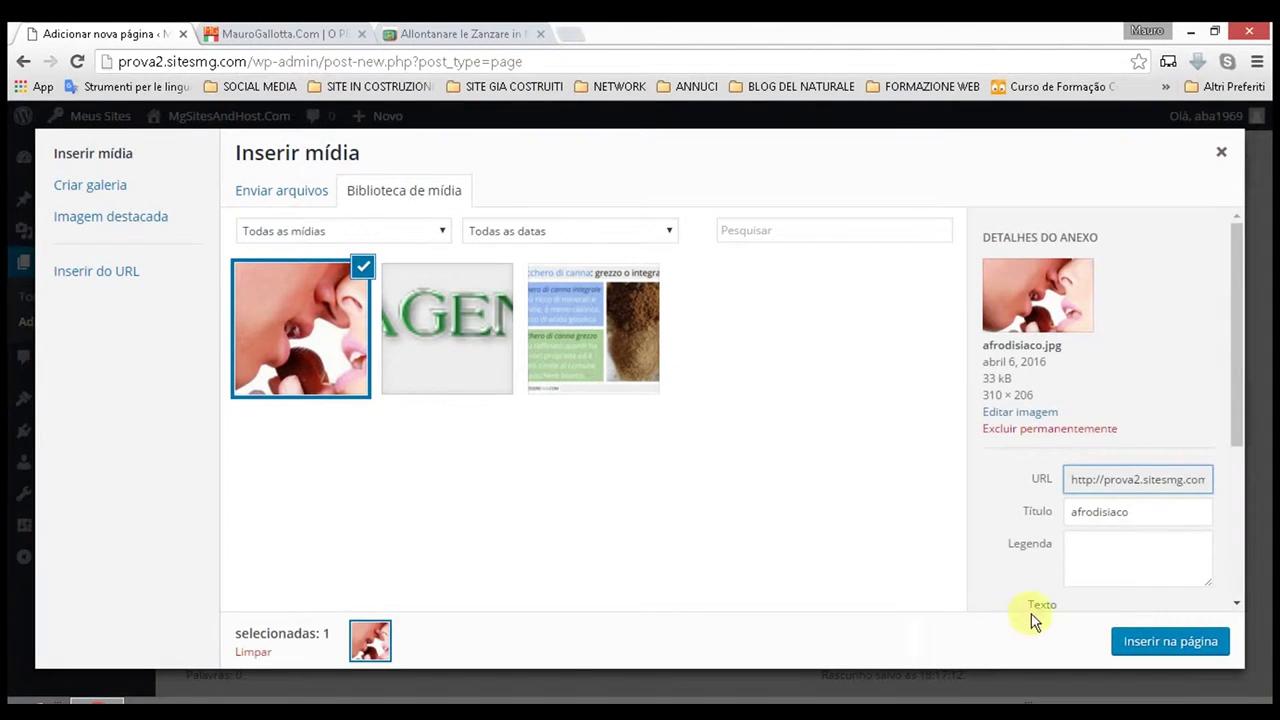
click(1172, 643)
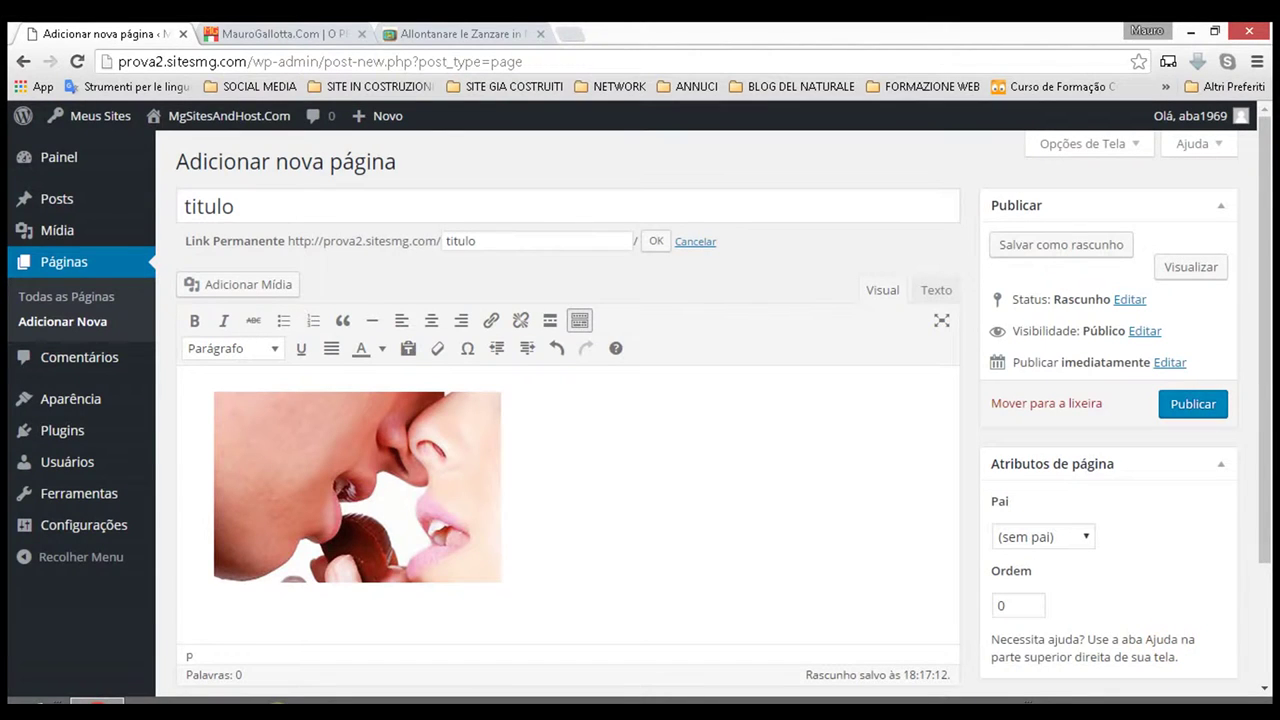
Step: Compare the inserted image's HTML code with its visual rendering and look through the paragraph format options
click(934, 295)
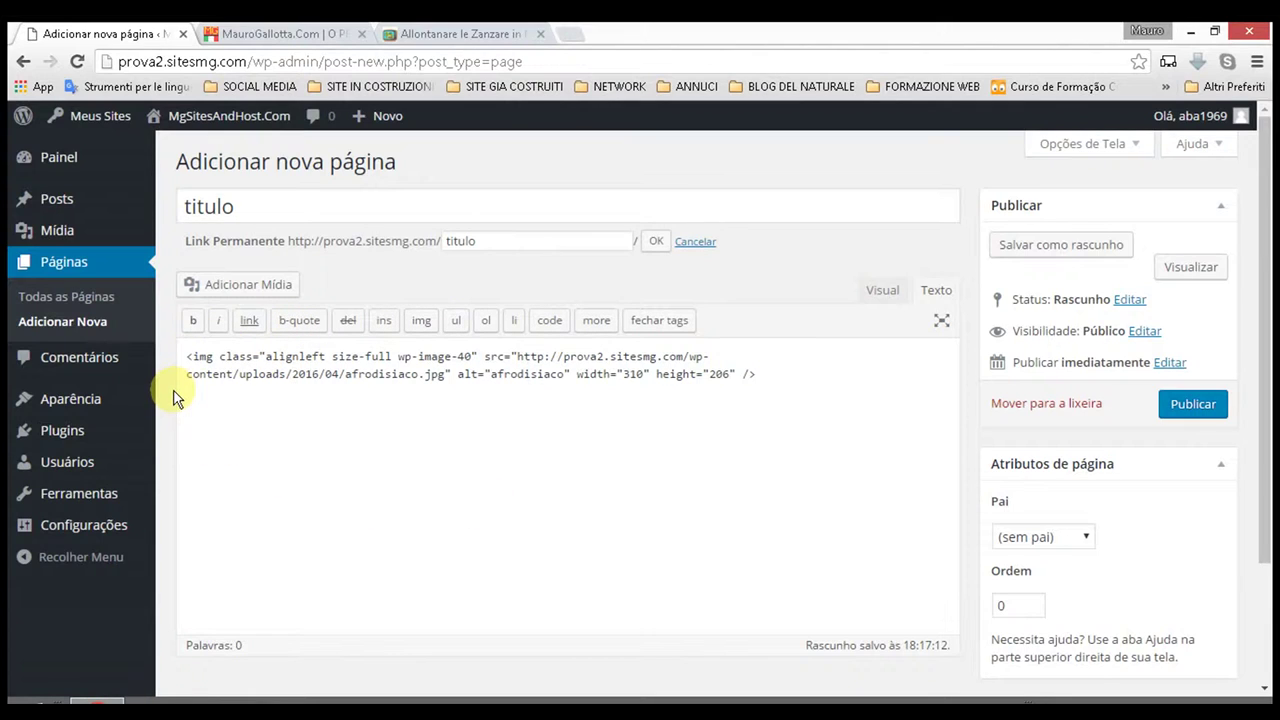
click(882, 291)
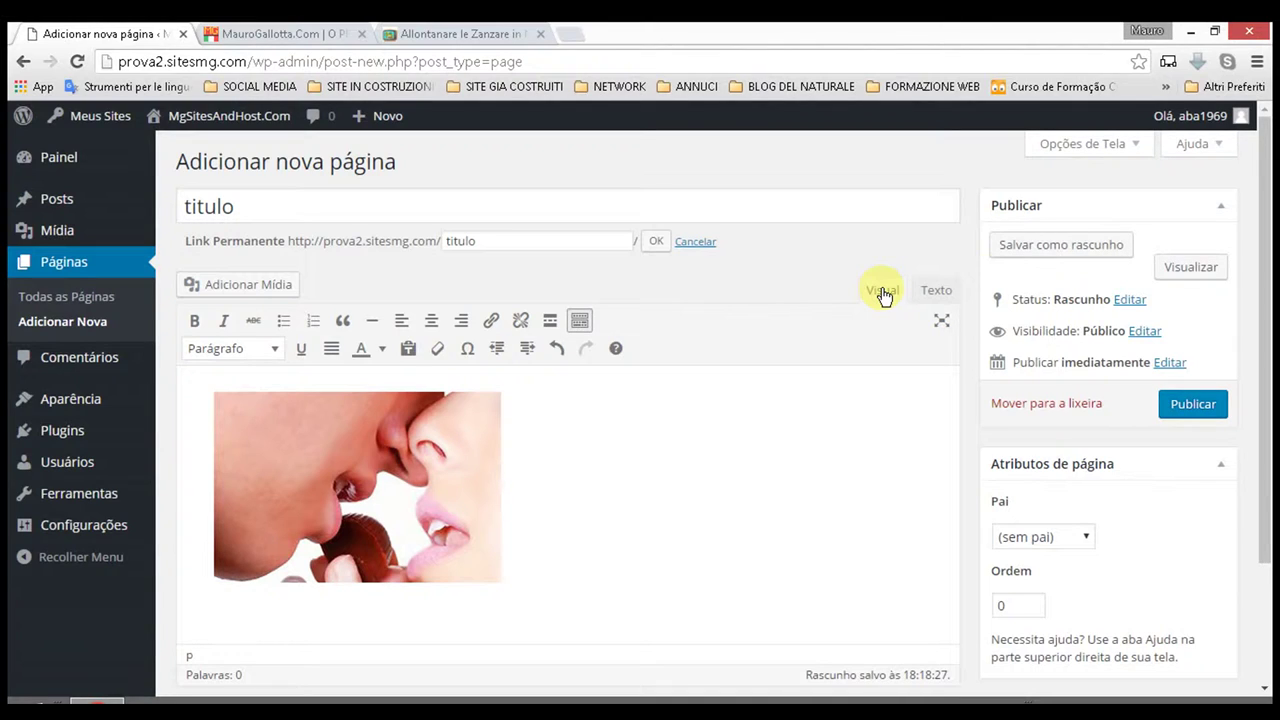
click(268, 352)
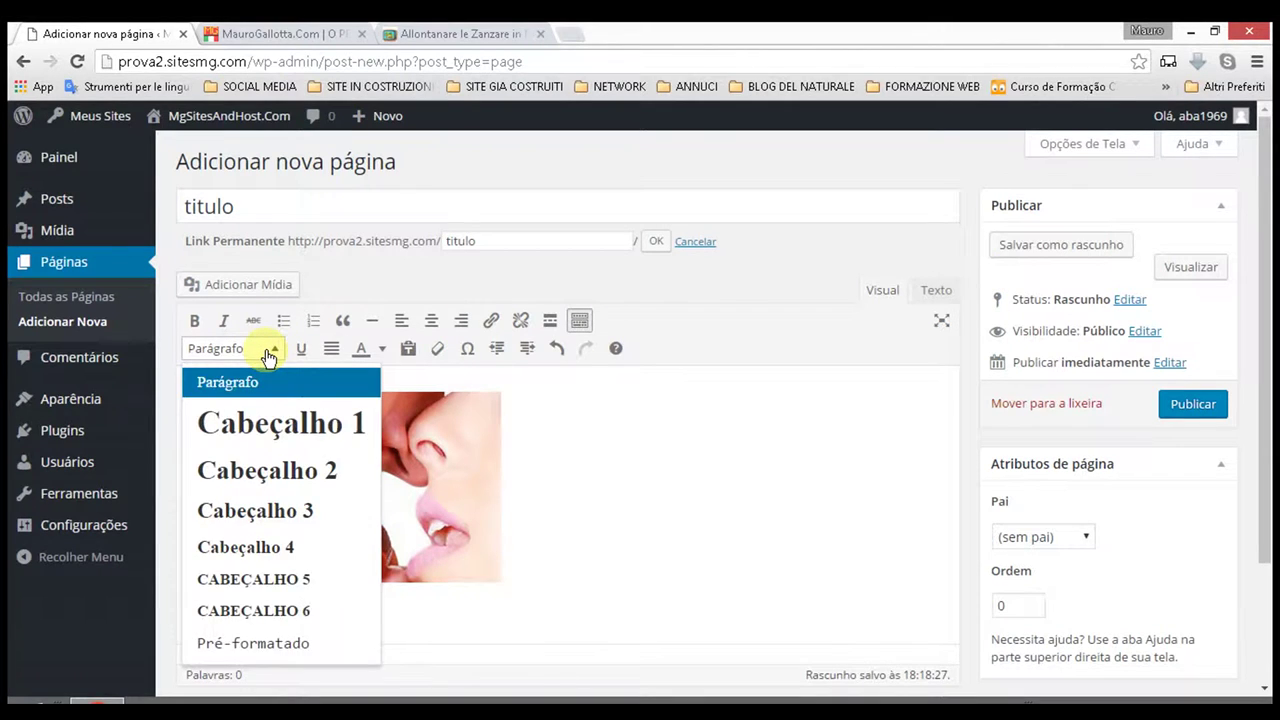
click(266, 352)
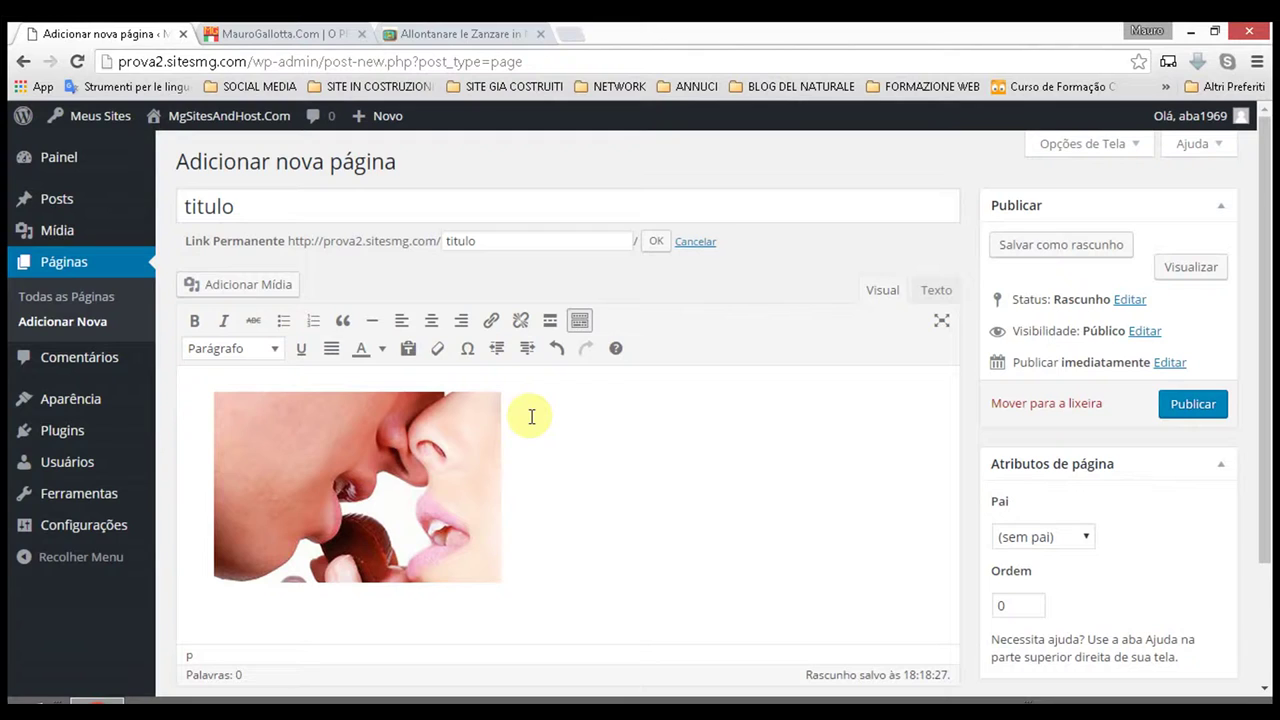
click(938, 294)
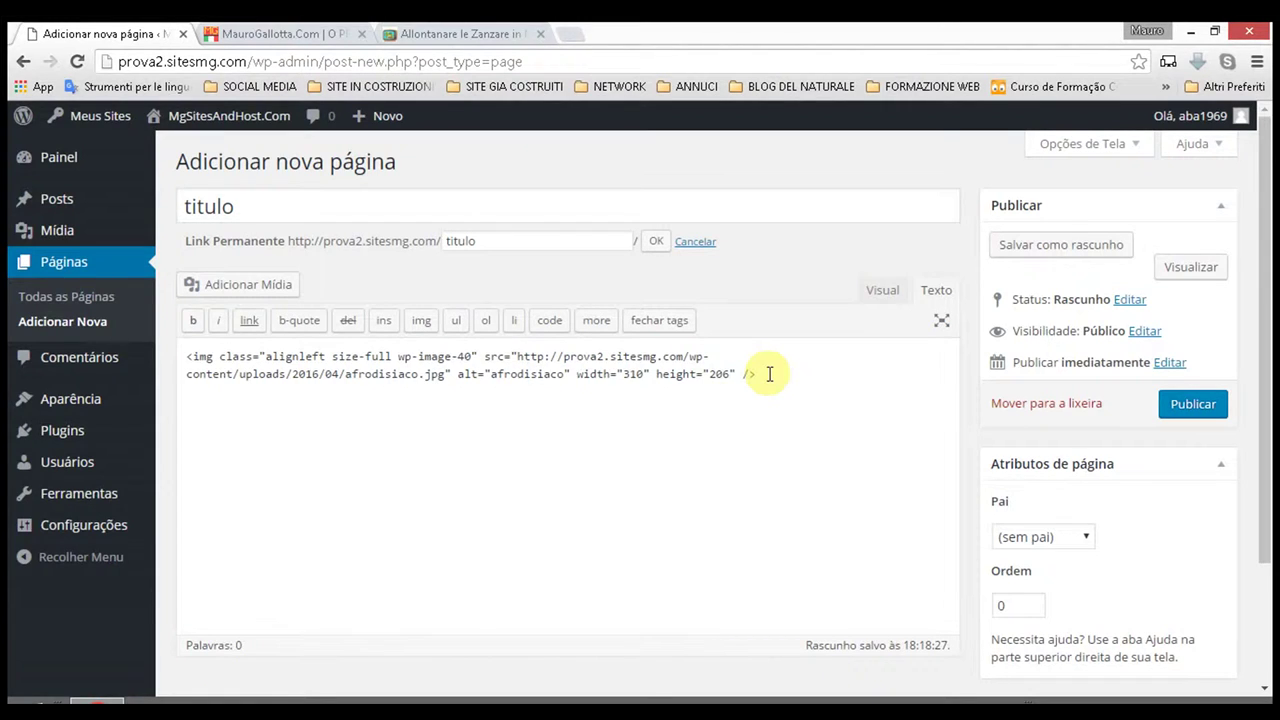
scroll(270, 403, down, 1)
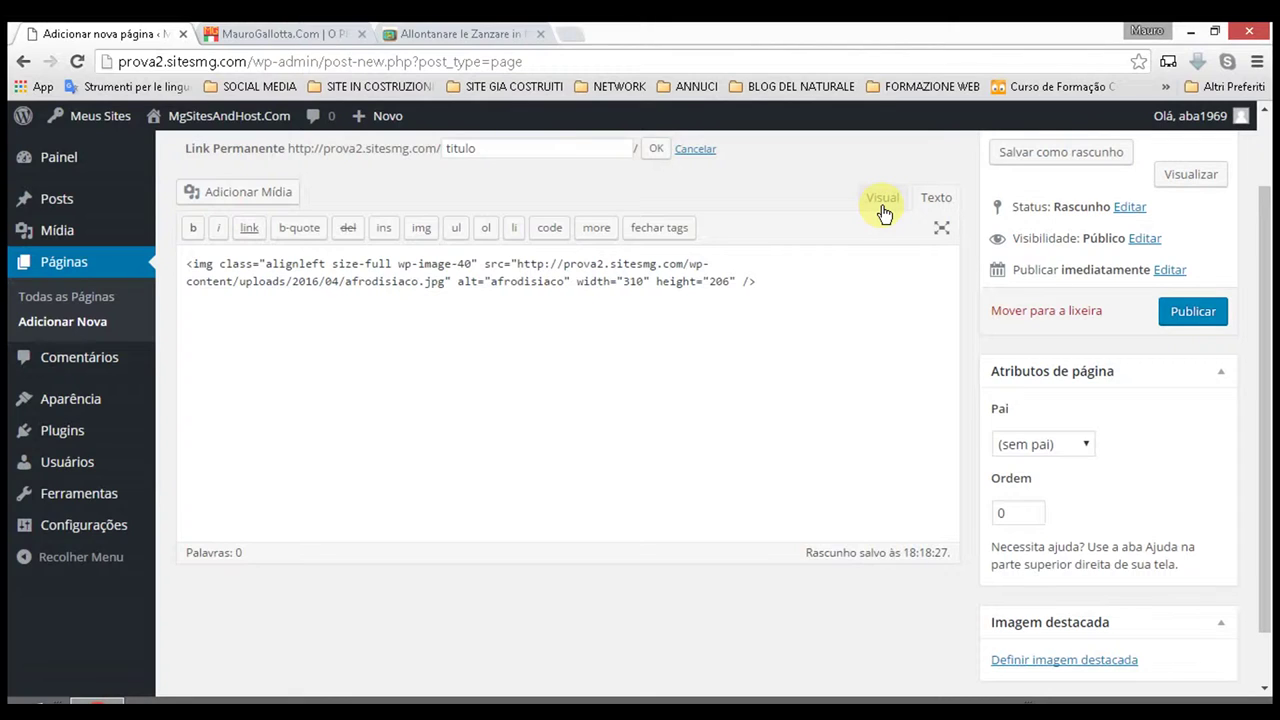
scroll(884, 213, up, 1)
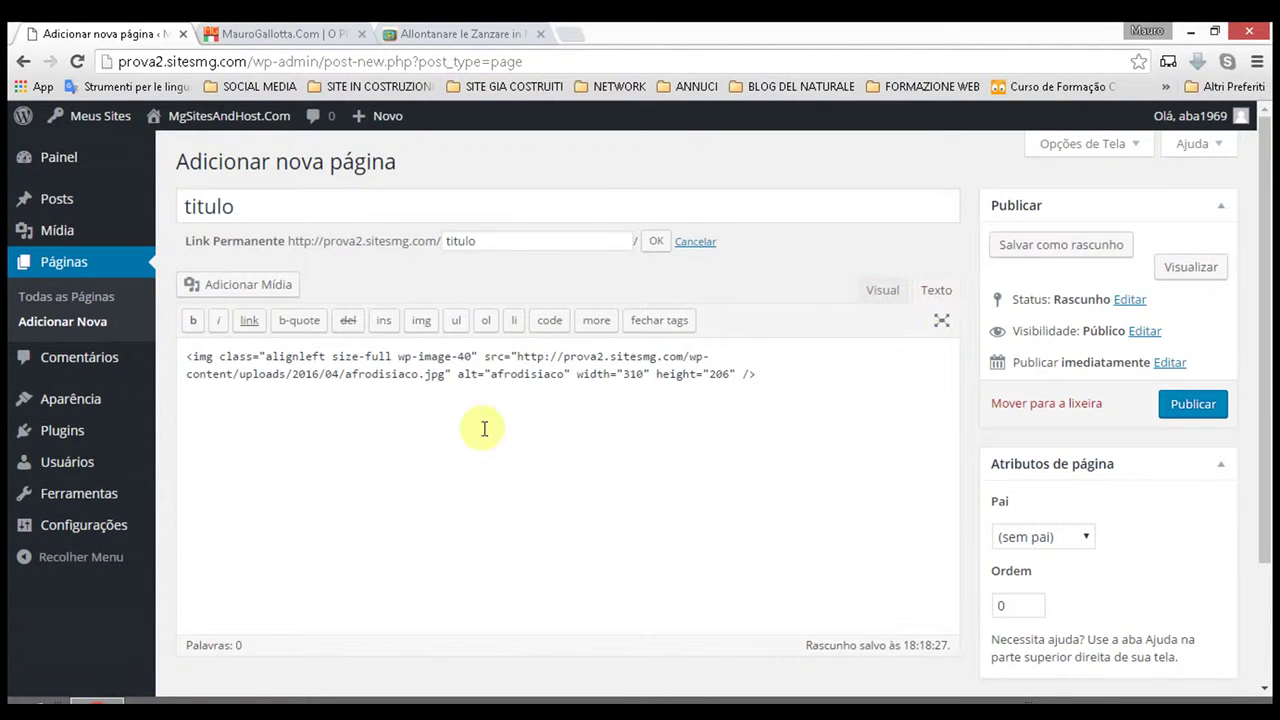
click(802, 383)
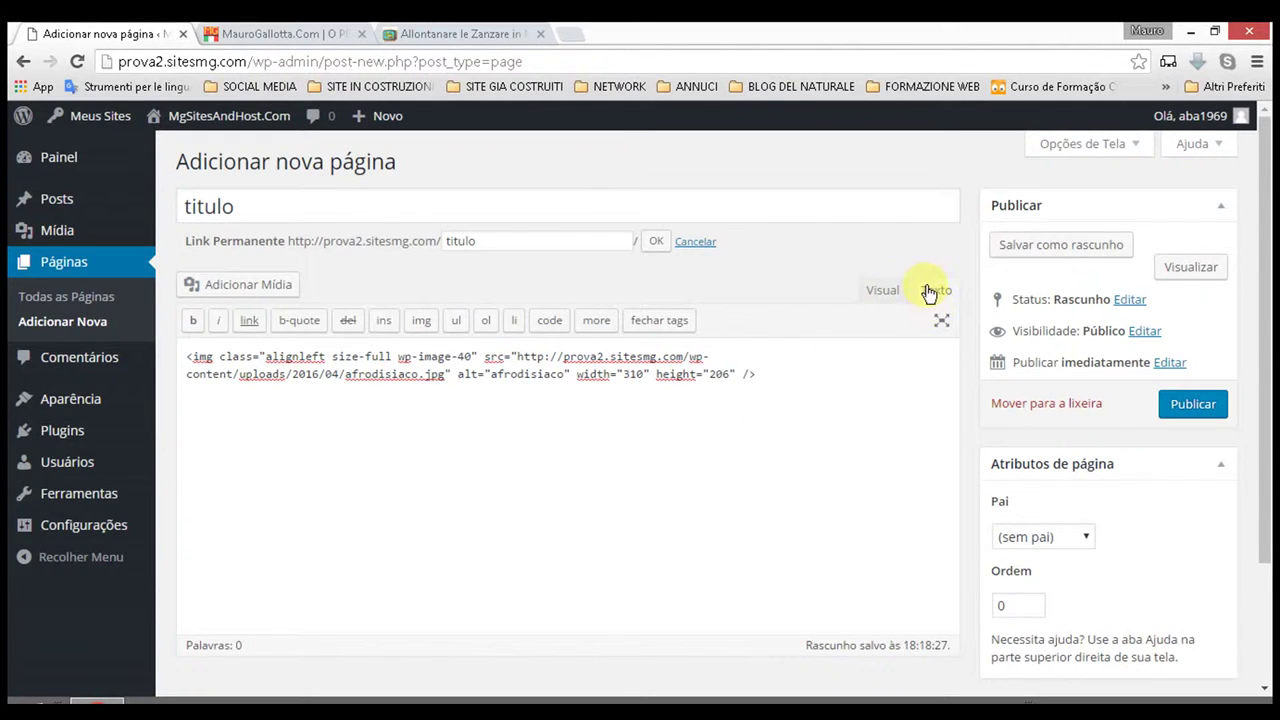
click(883, 292)
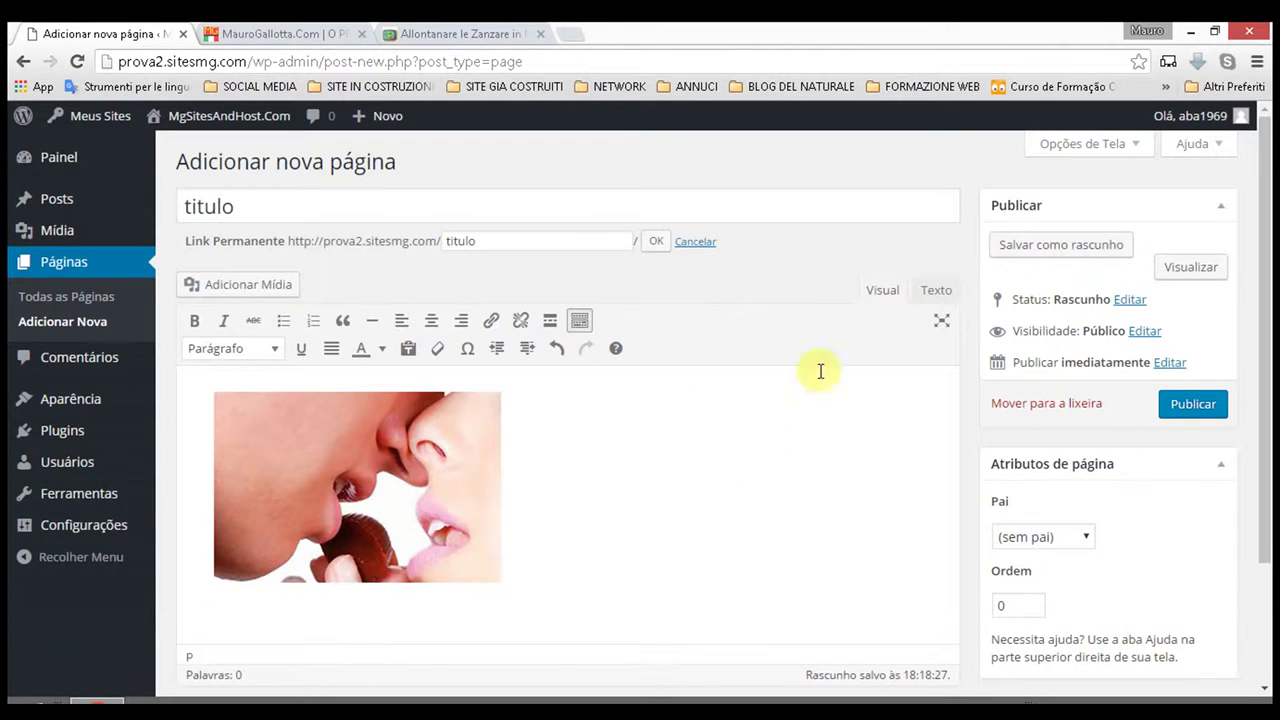
click(936, 291)
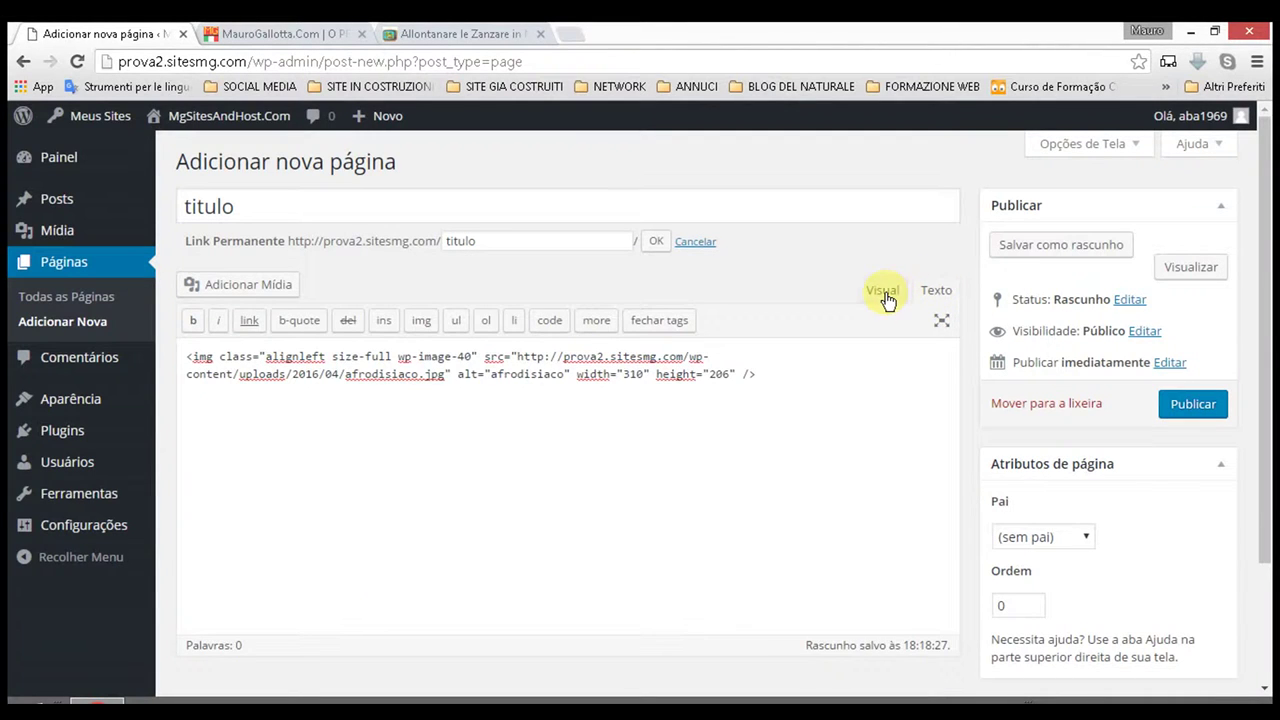
click(886, 299)
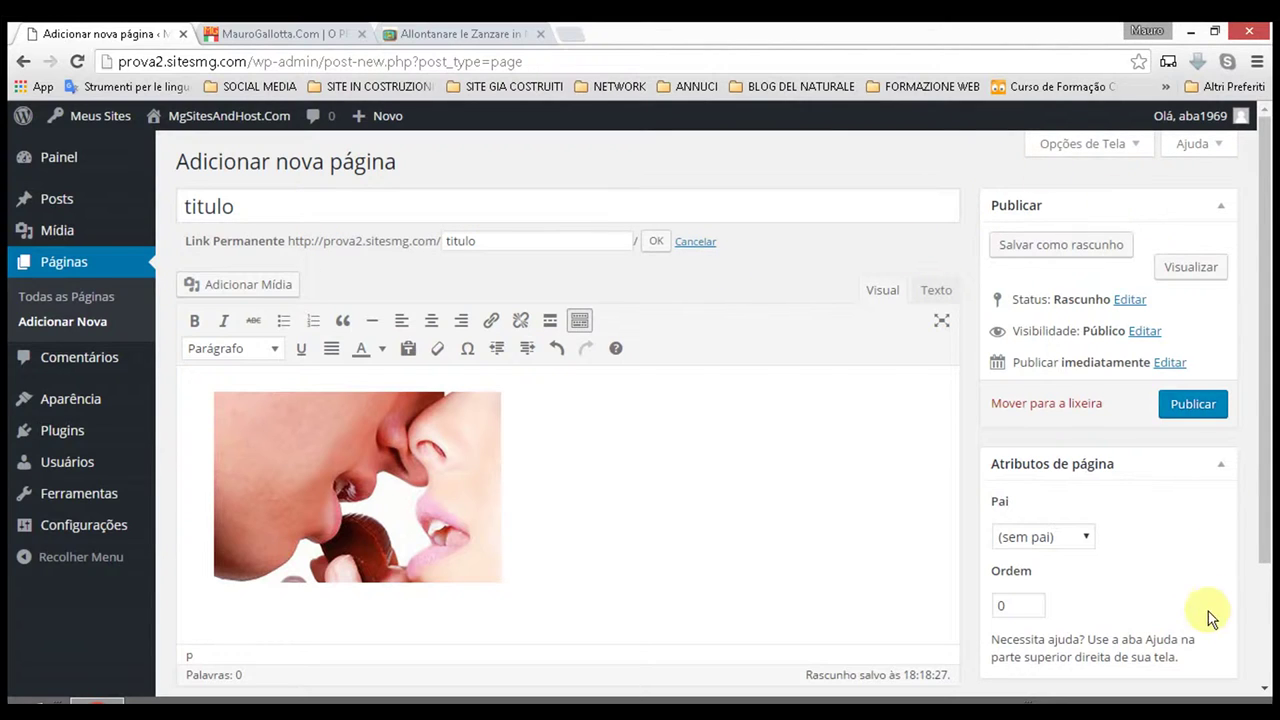
Step: Move the Imagem destacada box above the Publicar box
scroll(1147, 497, down, 2)
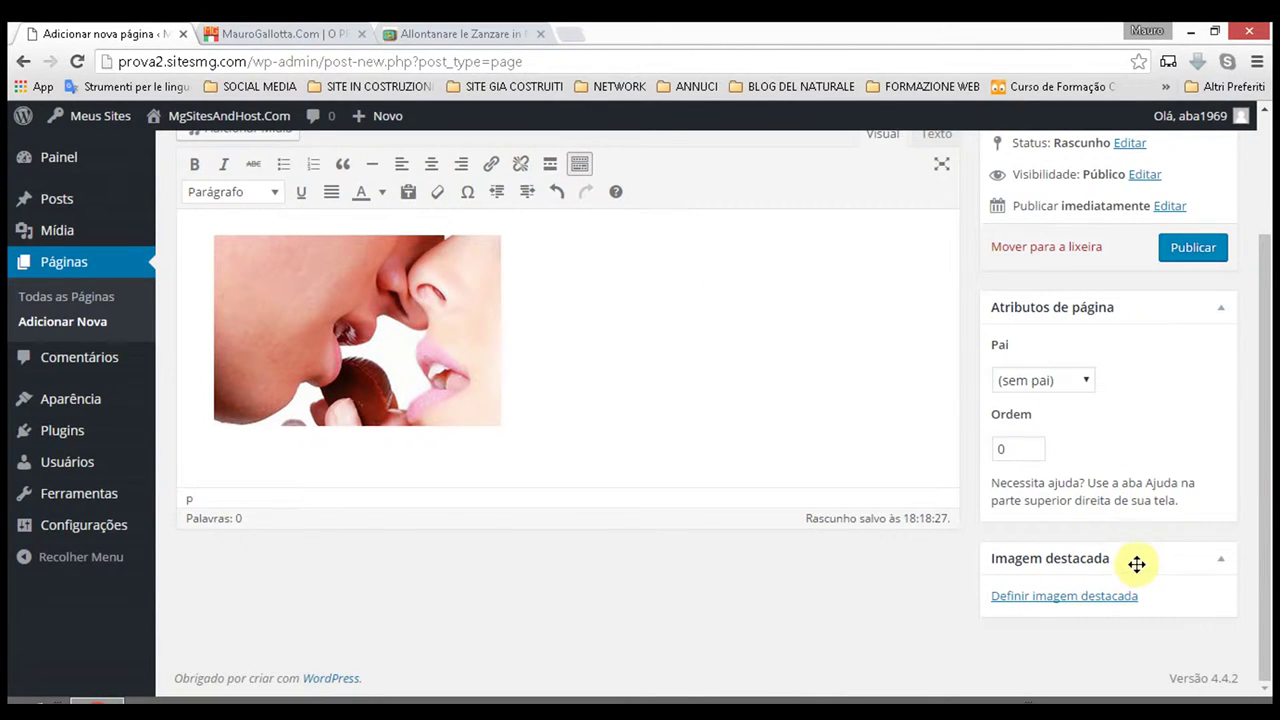
drag(1138, 568, 1134, 254)
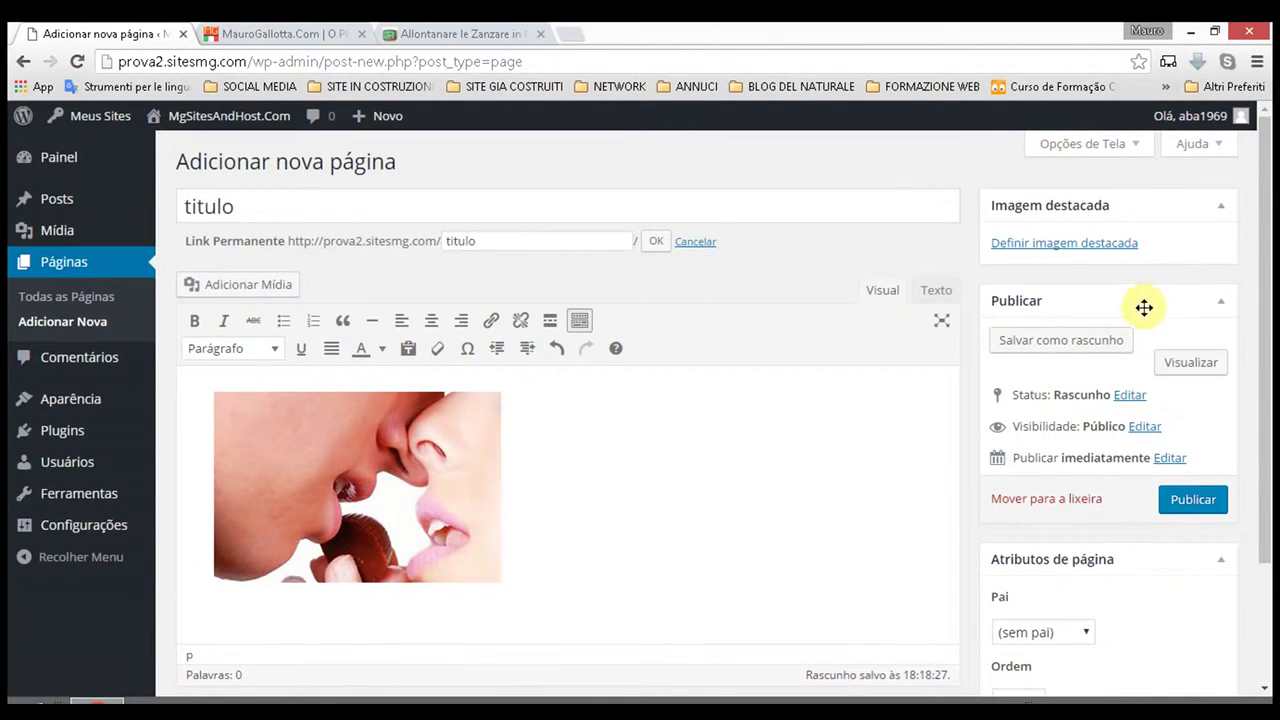
mouse_move(1144, 307)
mouse_down()
mouse_move(1146, 540)
mouse_move(1163, 593)
mouse_move(1180, 400)
mouse_move(1166, 298)
mouse_up()
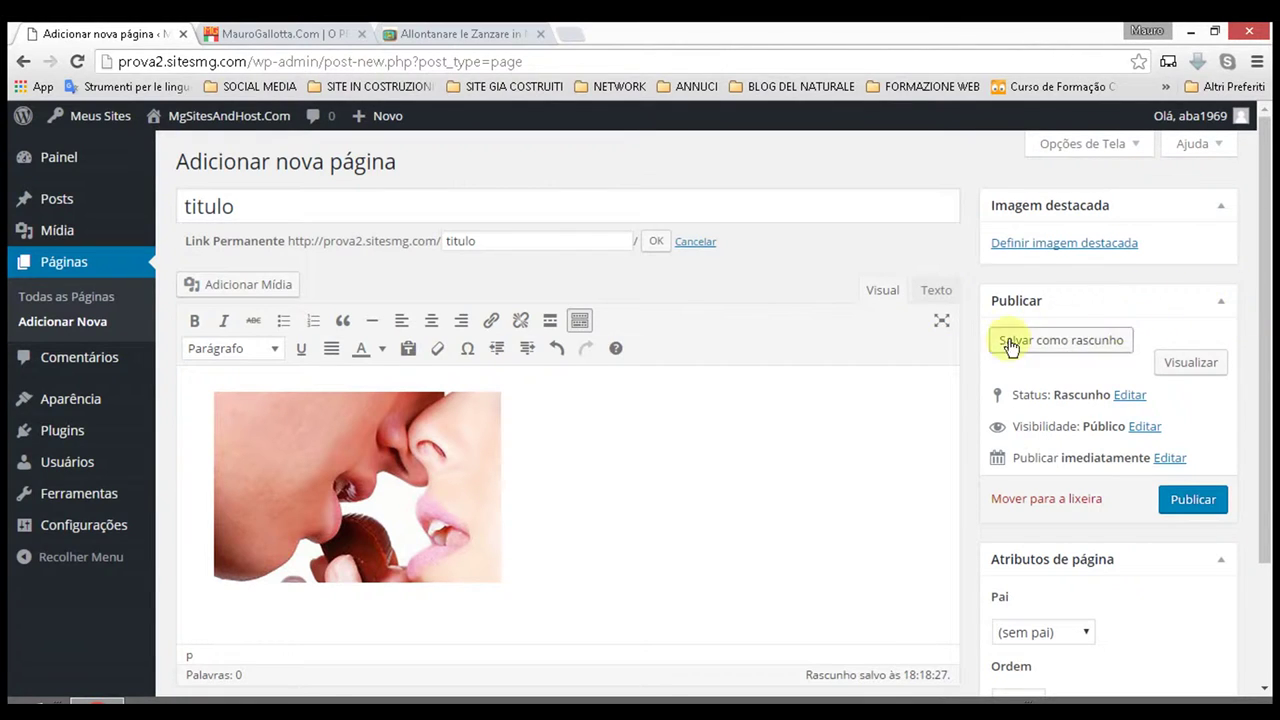
Step: Collapse the Publicar box and expand it again
click(1110, 306)
click(1110, 306)
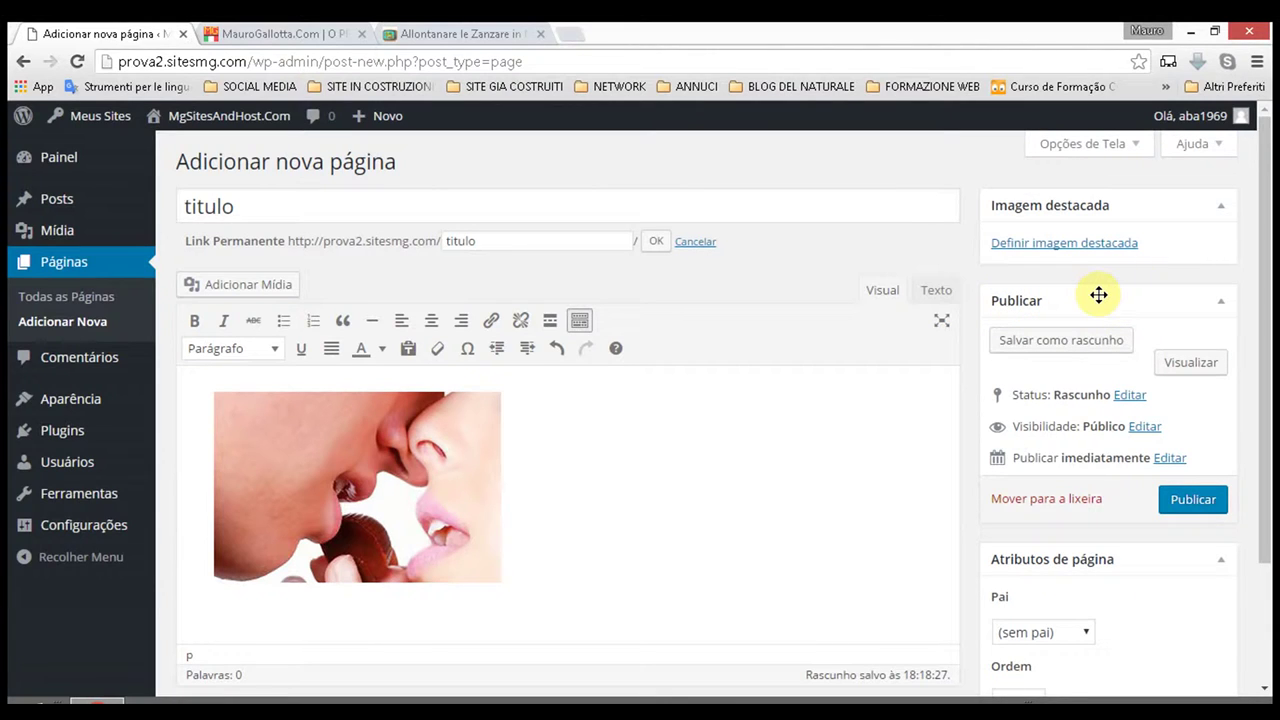
click(1099, 295)
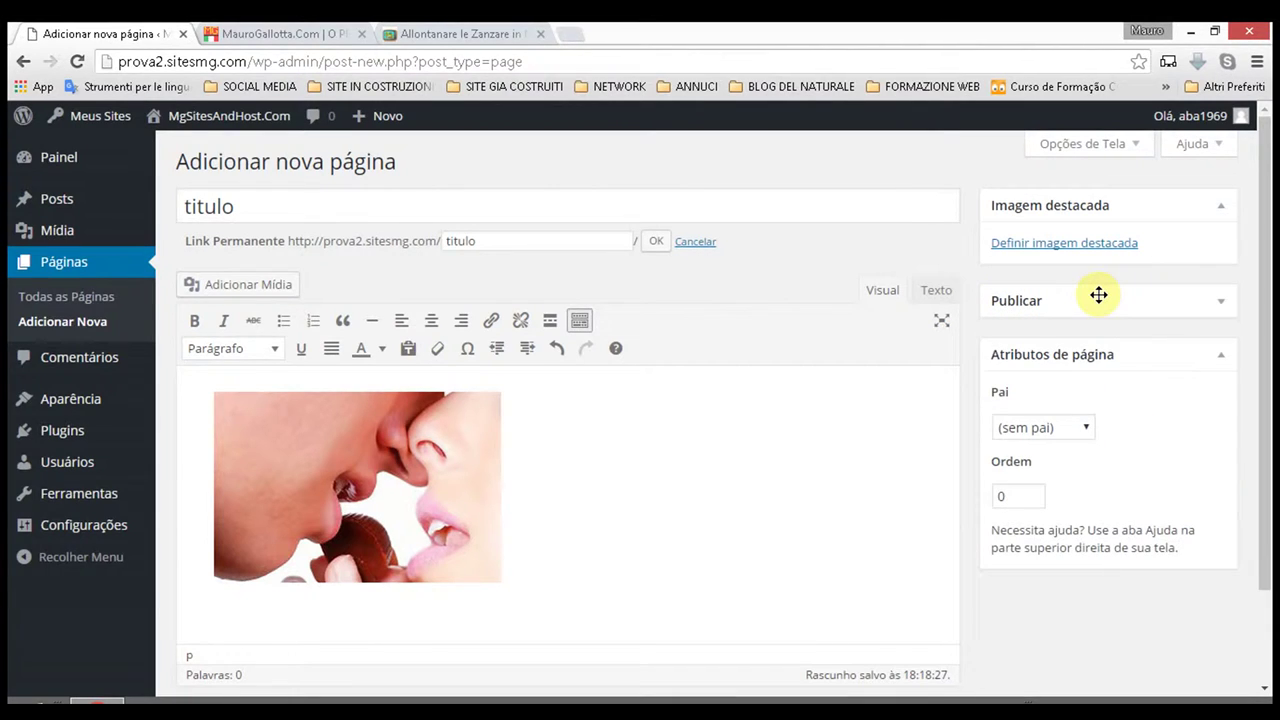
click(1099, 295)
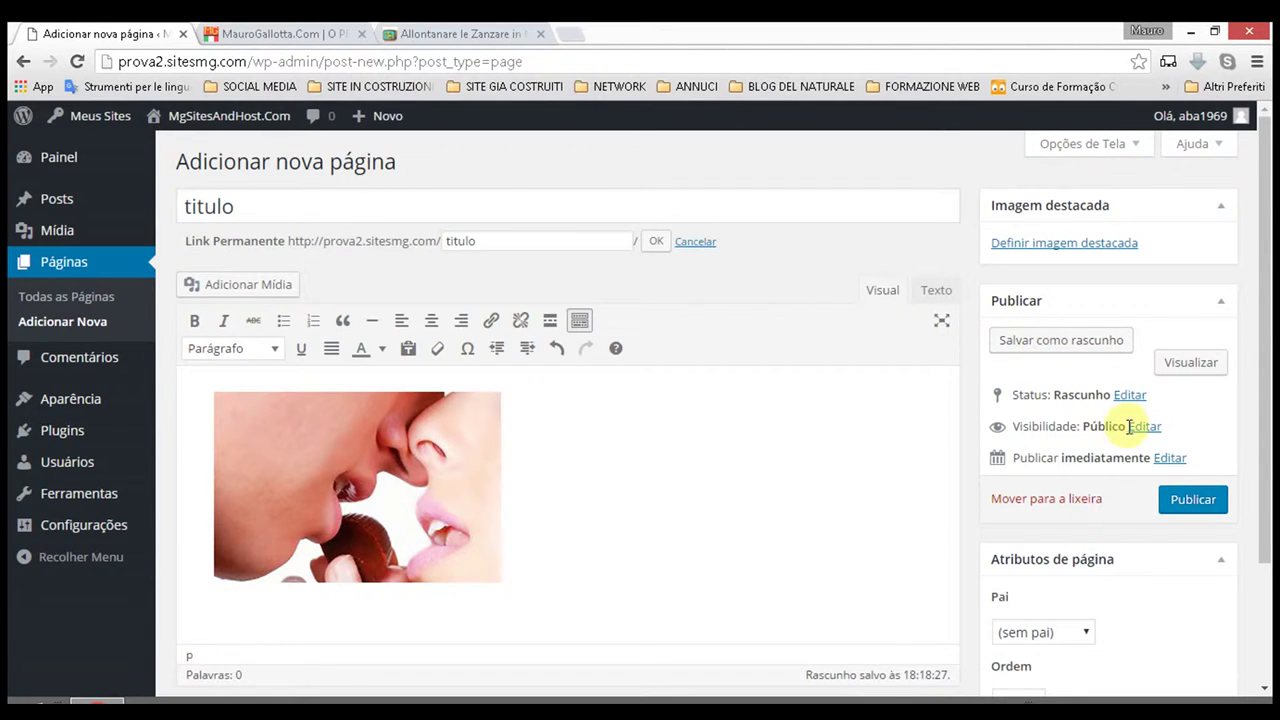
Step: Look through the page's available publication statuses and cancel the status editing
scroll(1014, 340, down, 1)
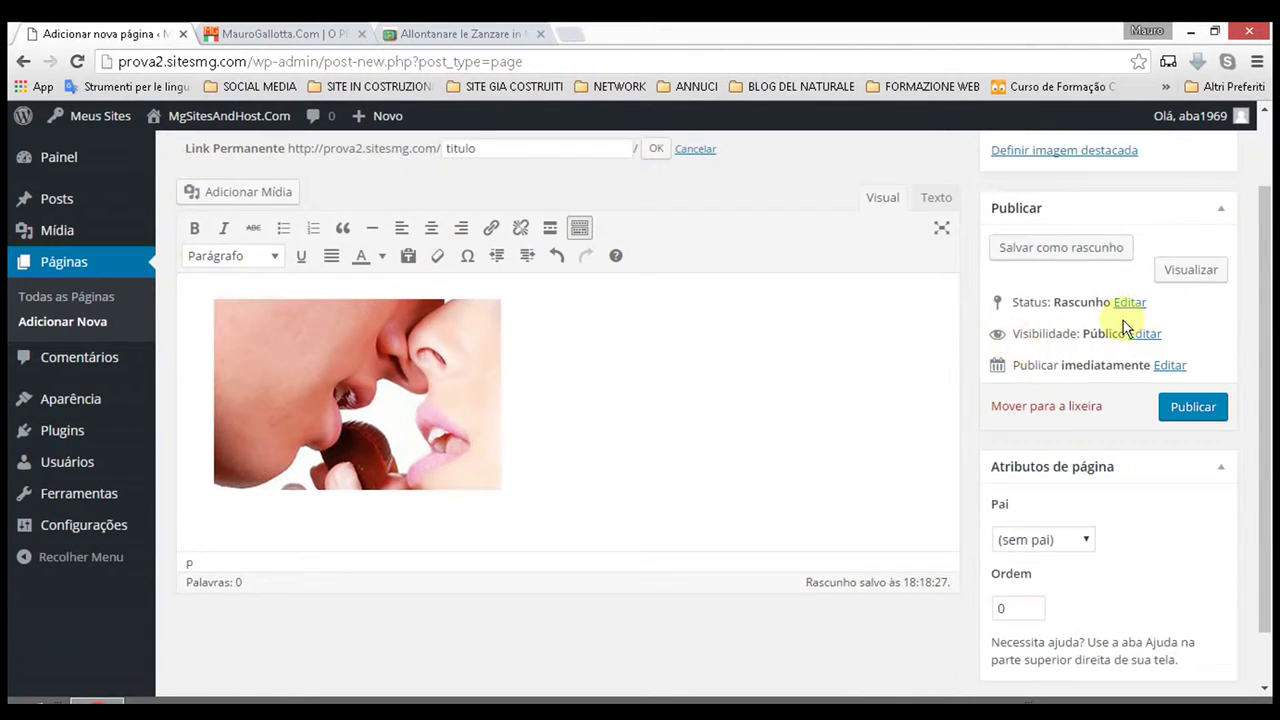
click(1130, 303)
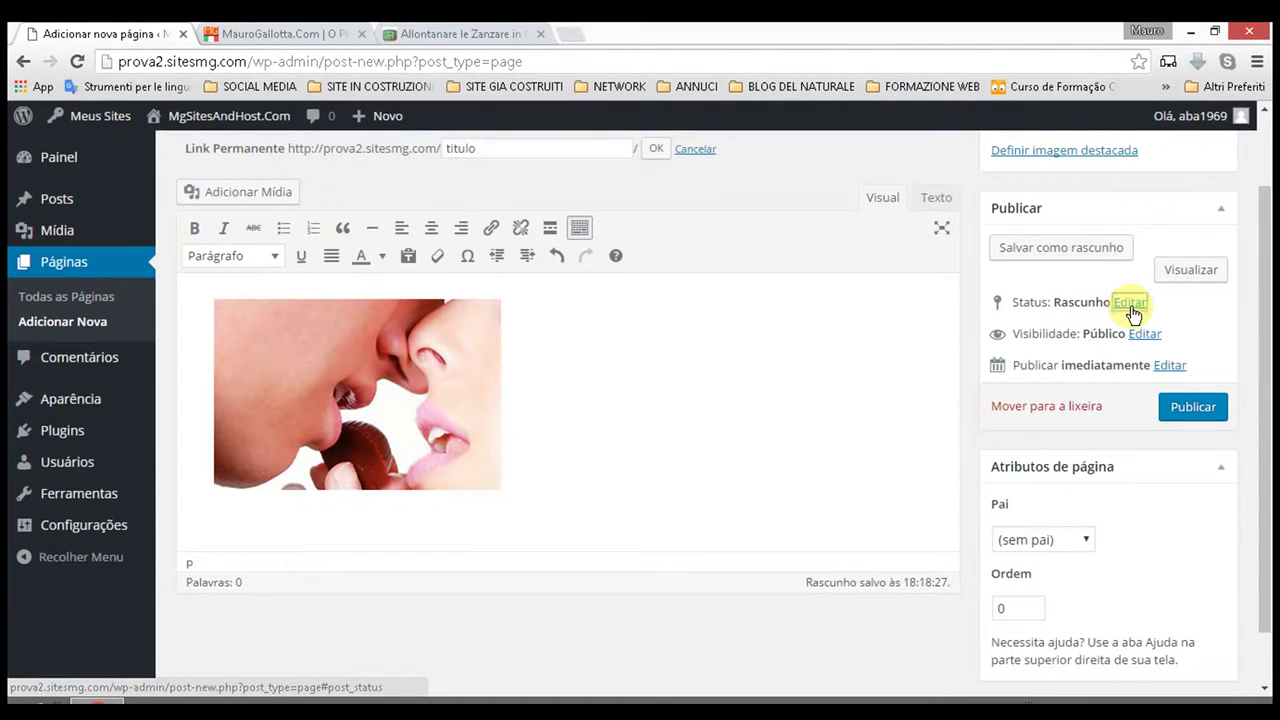
click(1113, 331)
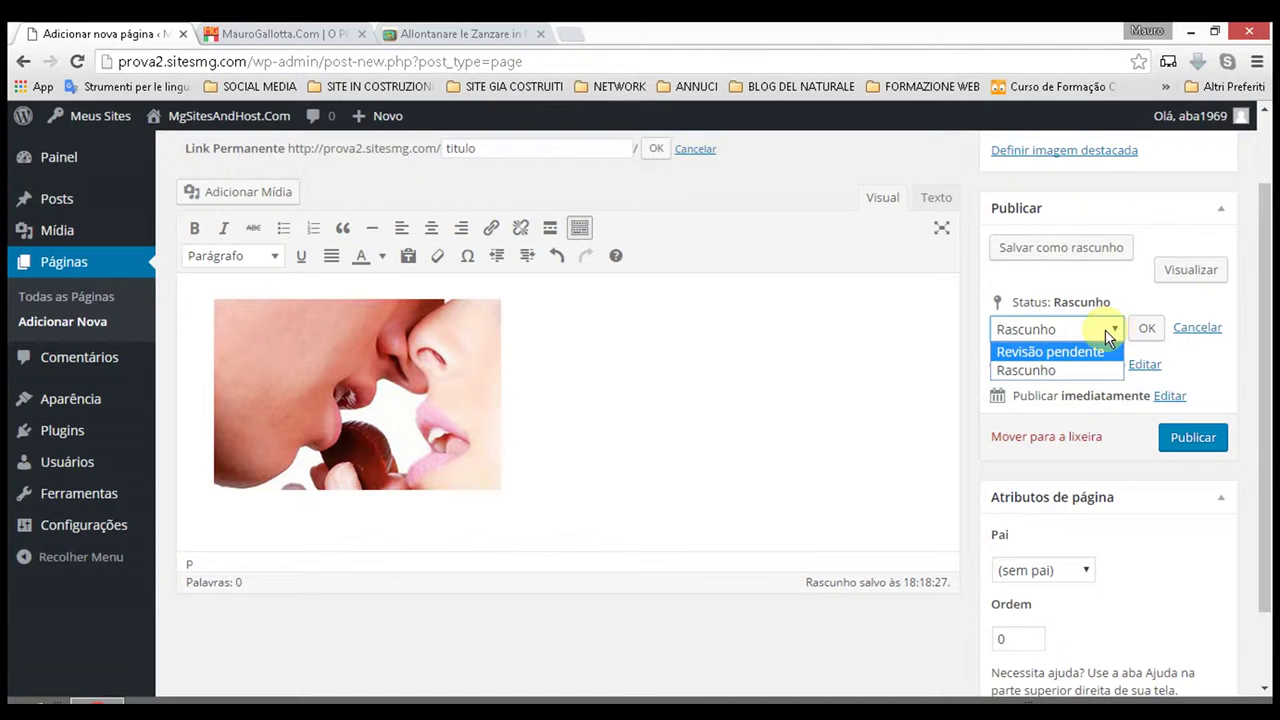
click(1111, 334)
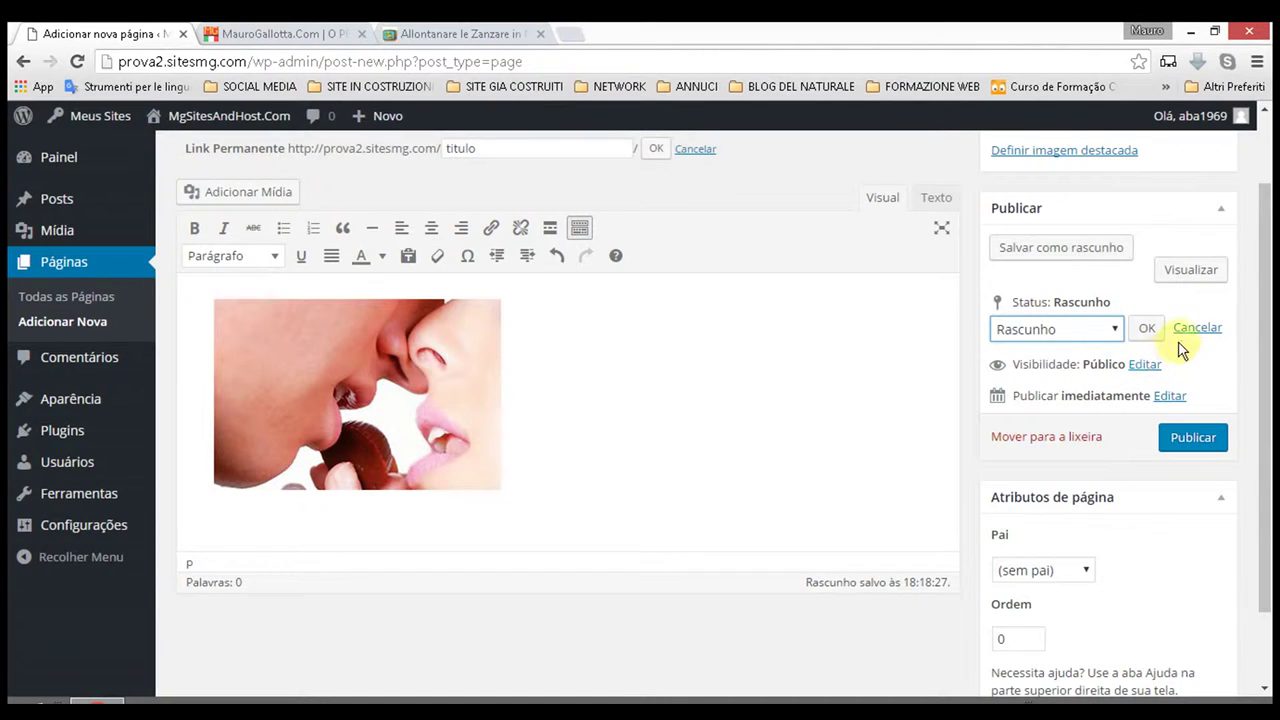
click(1214, 328)
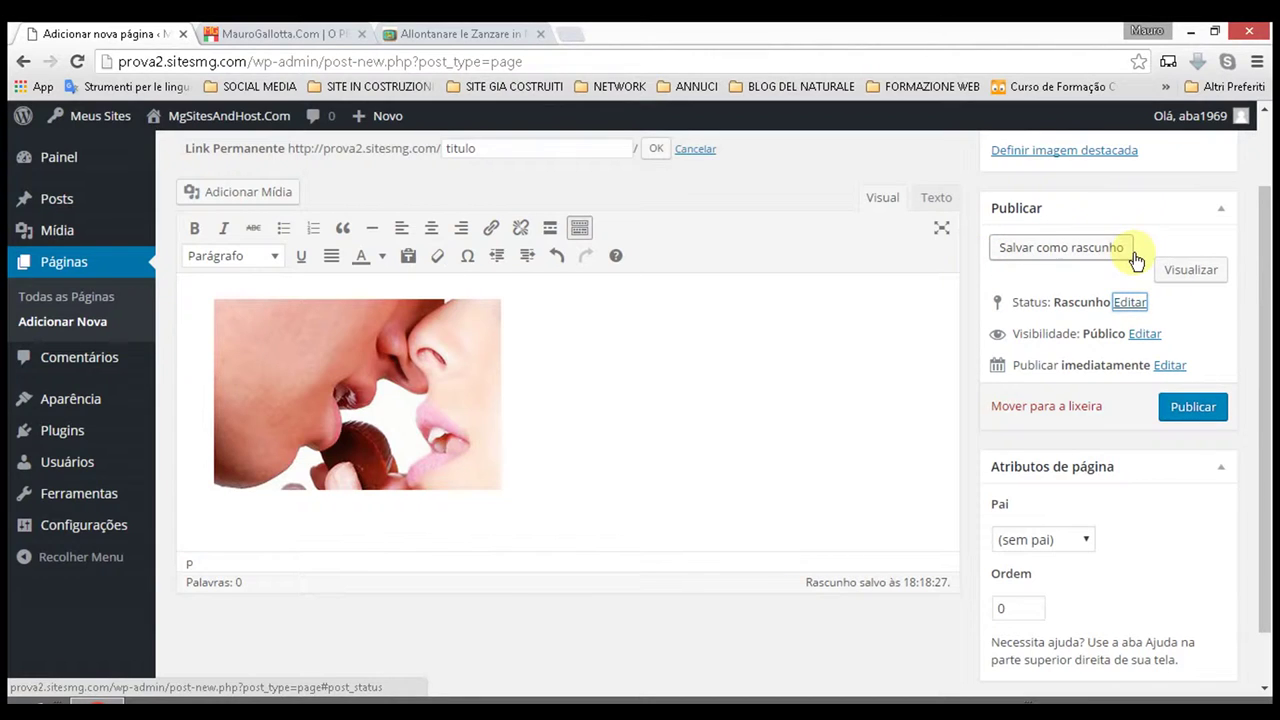
Step: Preview the draft page as it appears on the site, and close the preview
click(1207, 276)
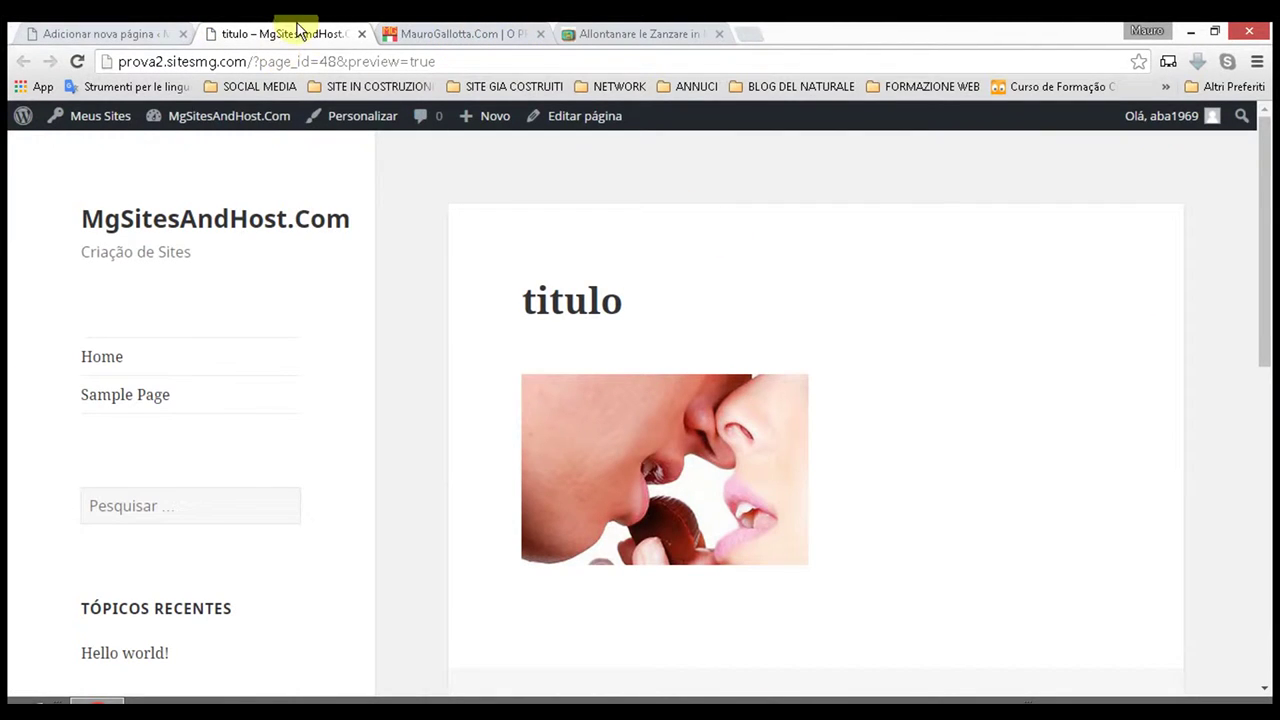
click(362, 35)
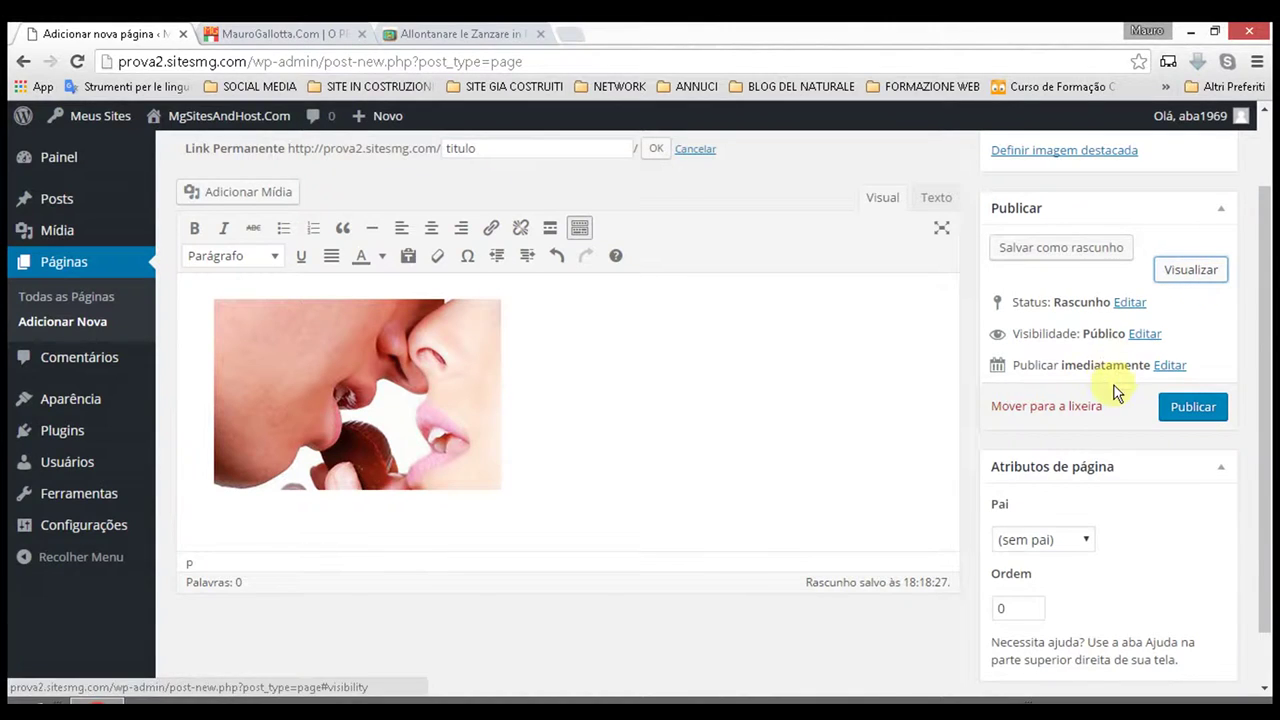
Step: Open the page's visibility settings and confirm Público
click(1145, 335)
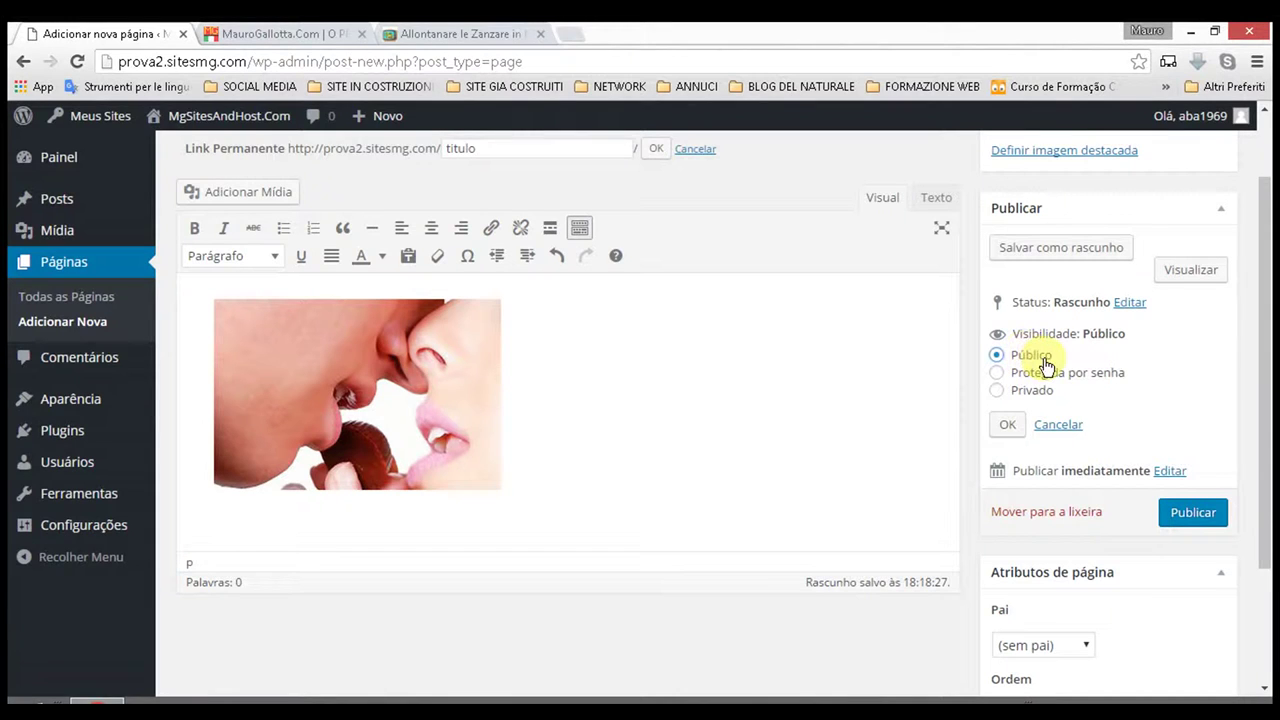
click(1010, 425)
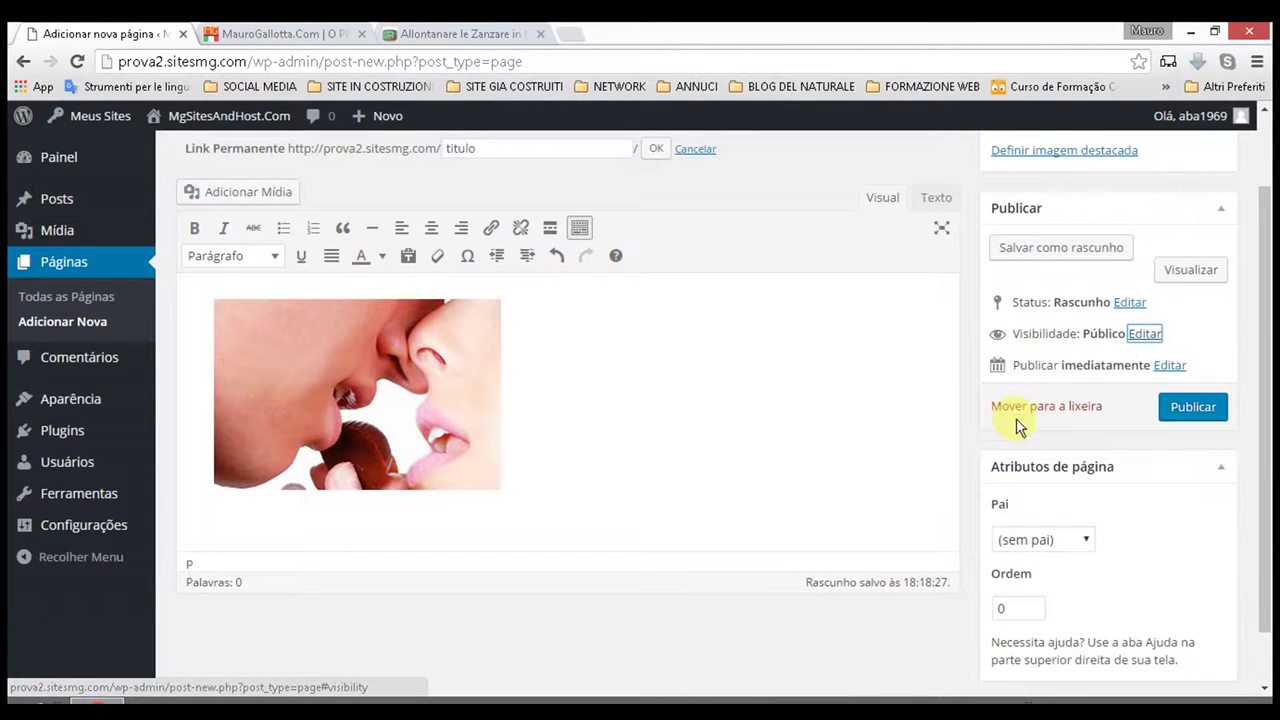
Step: Open the page's publication date settings to view the scheduling options, and cancel the editing
click(1170, 366)
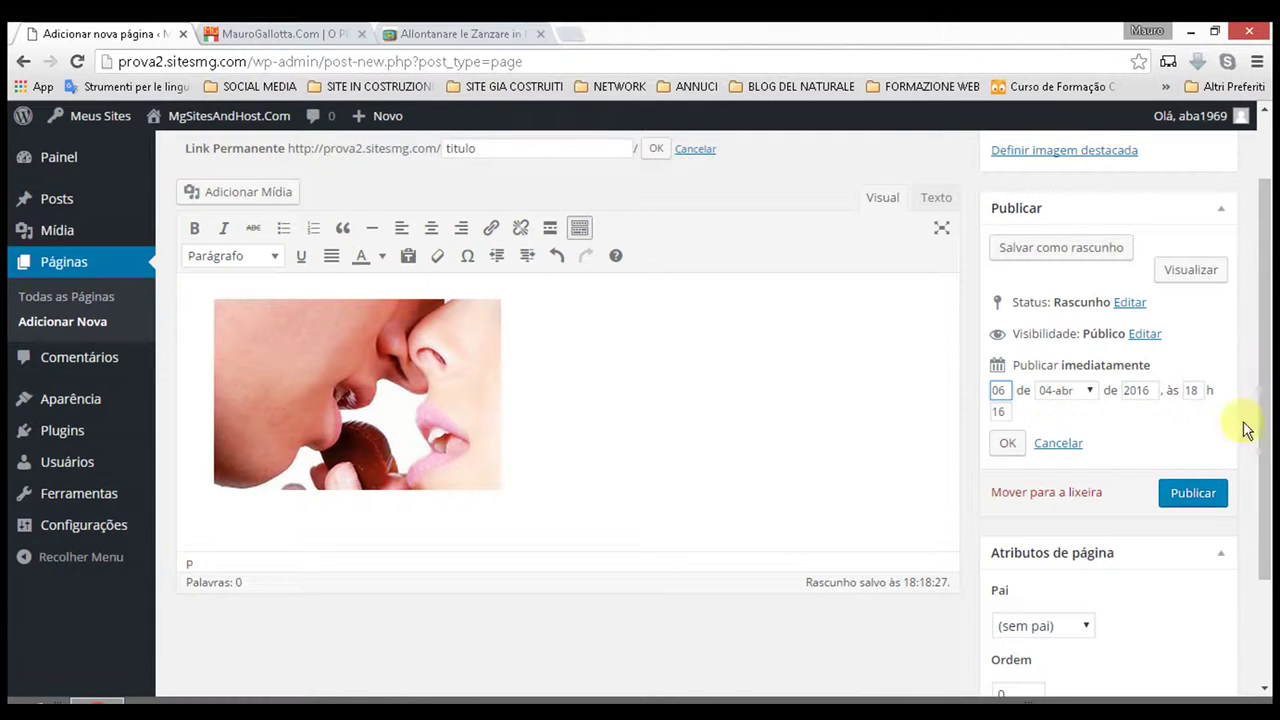
click(1057, 448)
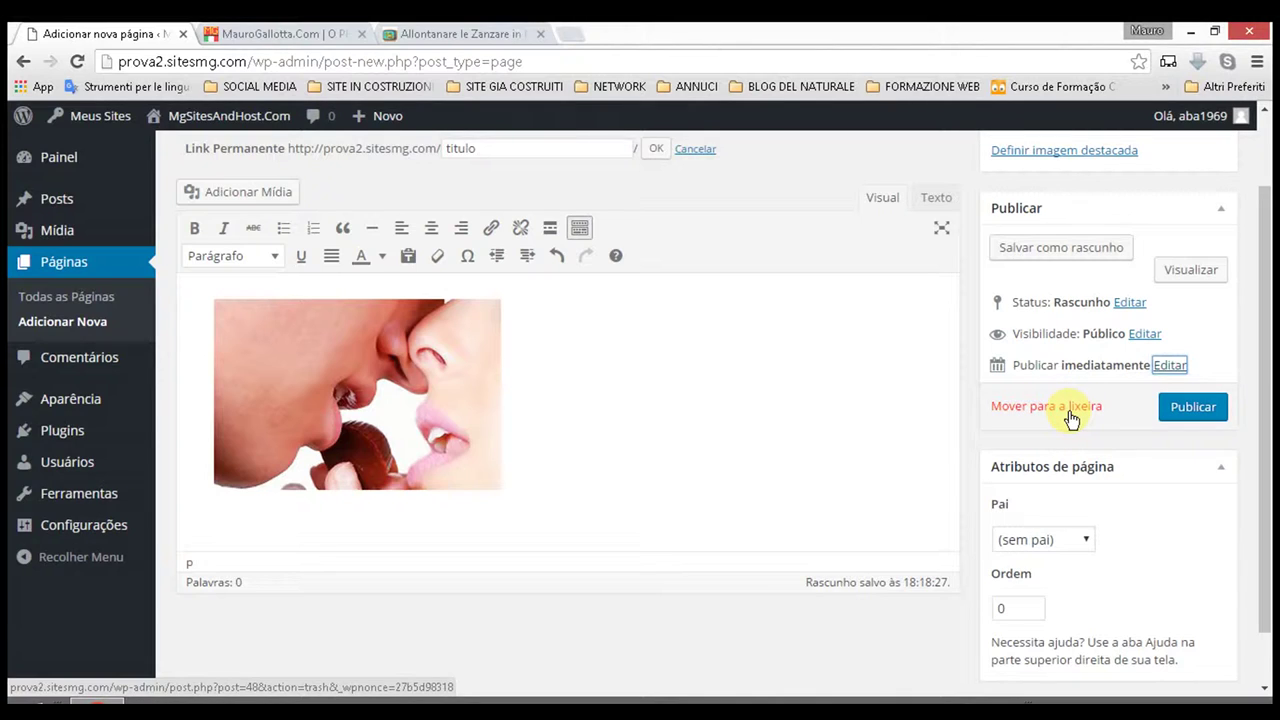
Step: Look through the available parent pages and the Ordem field in the page attributes
scroll(1106, 420, down, 1)
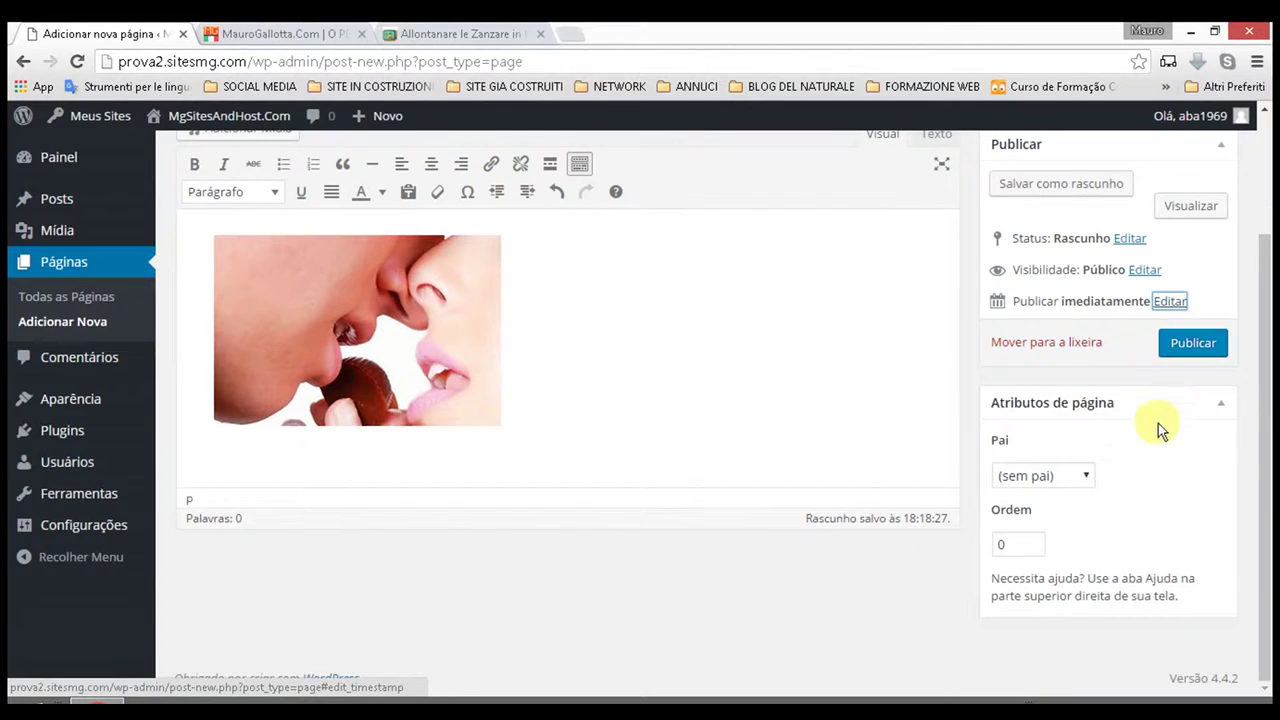
click(1088, 476)
click(1088, 476)
click(1088, 476)
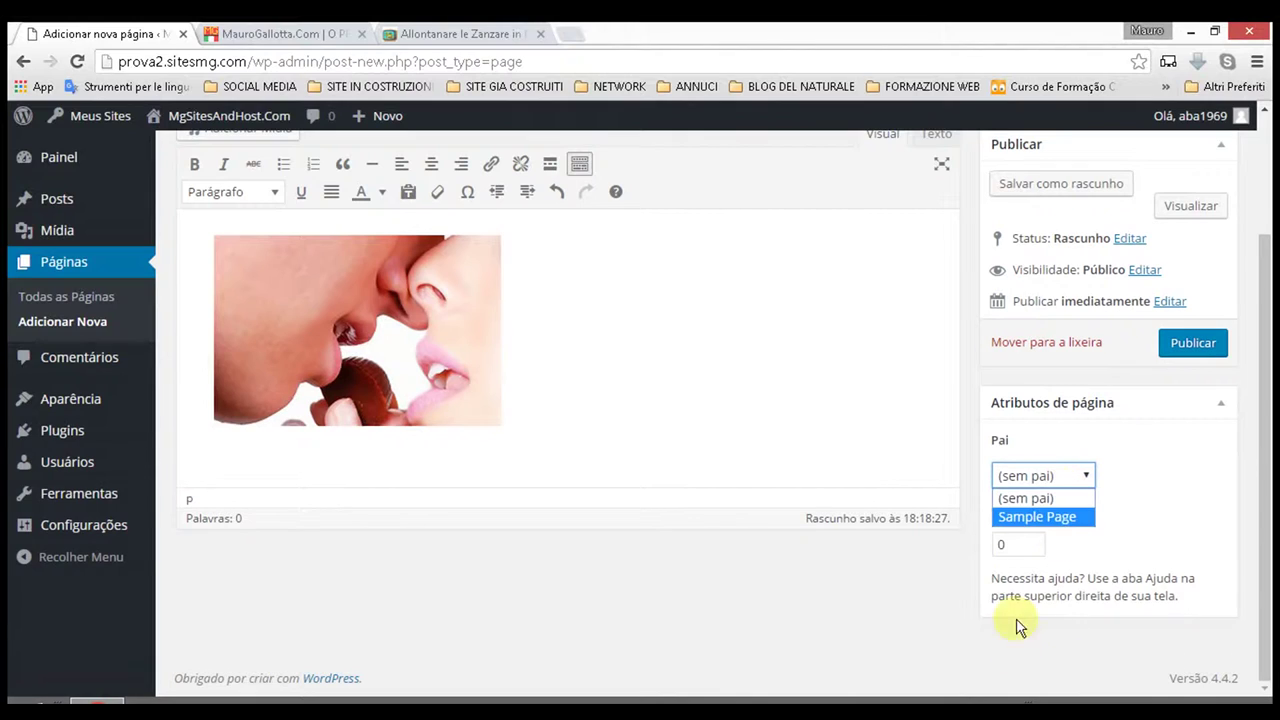
click(1015, 544)
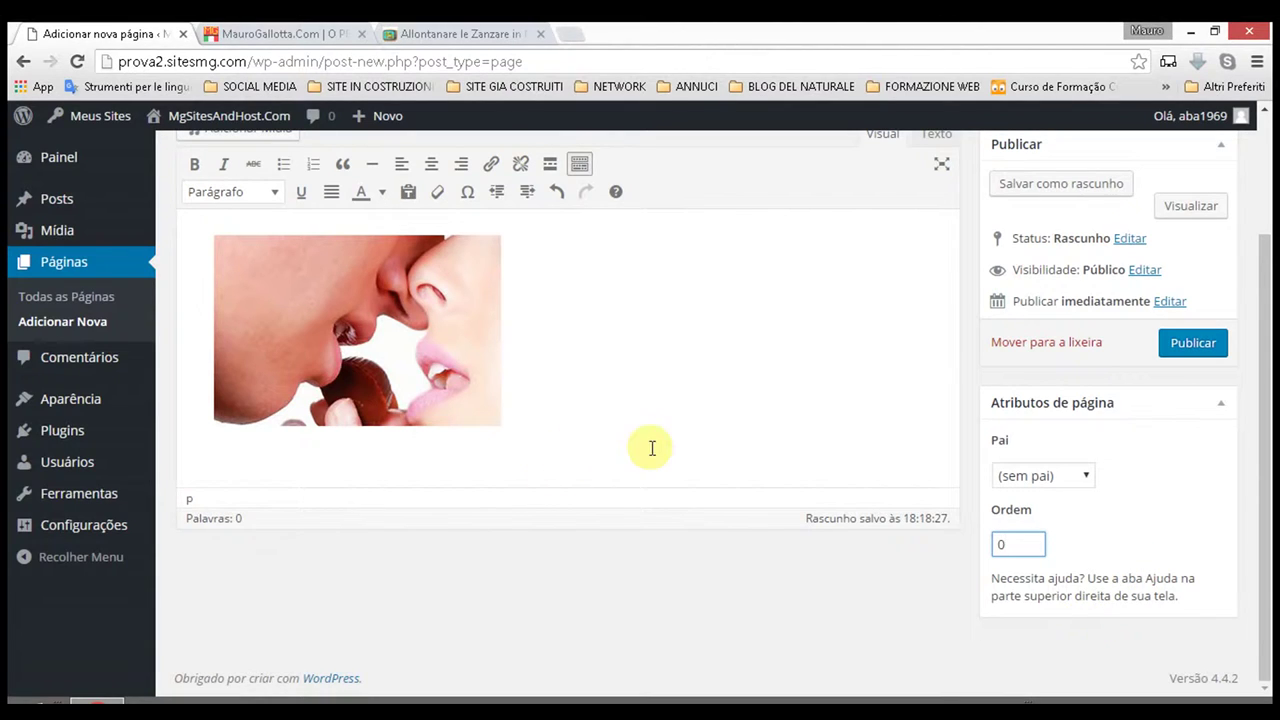
scroll(683, 449, up, 1)
scroll(682, 448, down, 1)
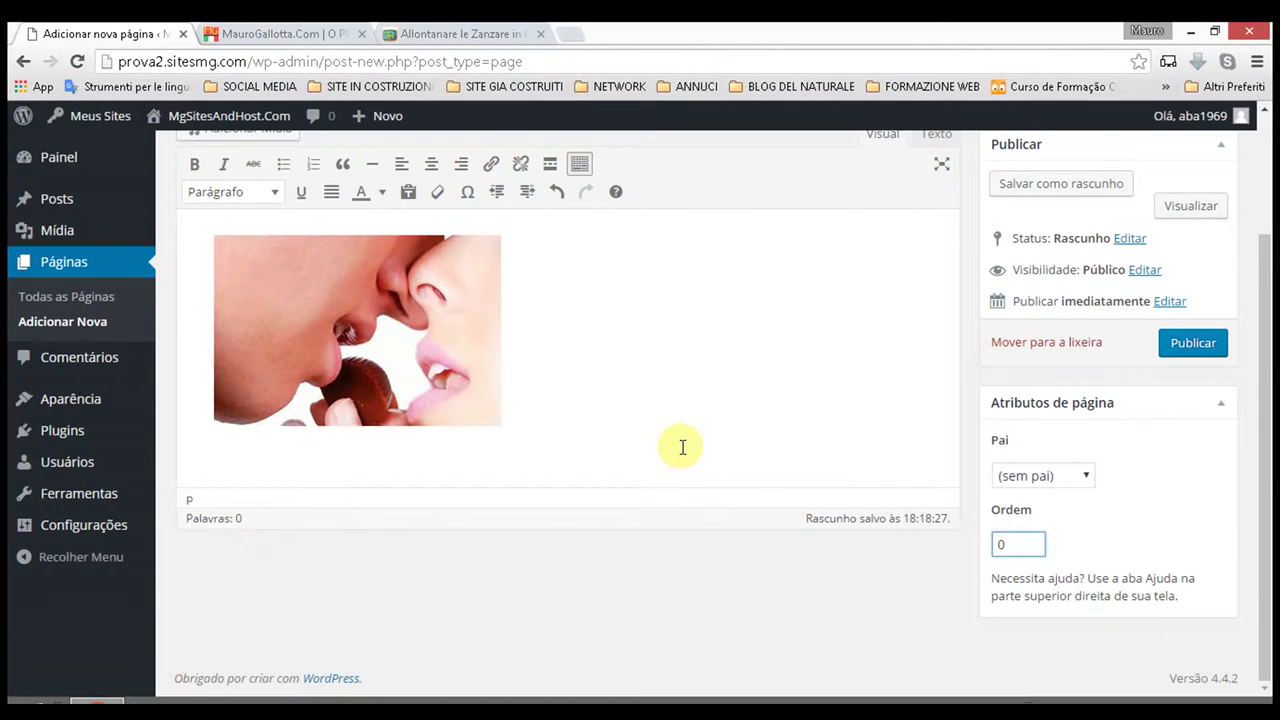
Step: Remove the image from the page content
scroll(669, 271, up, 3)
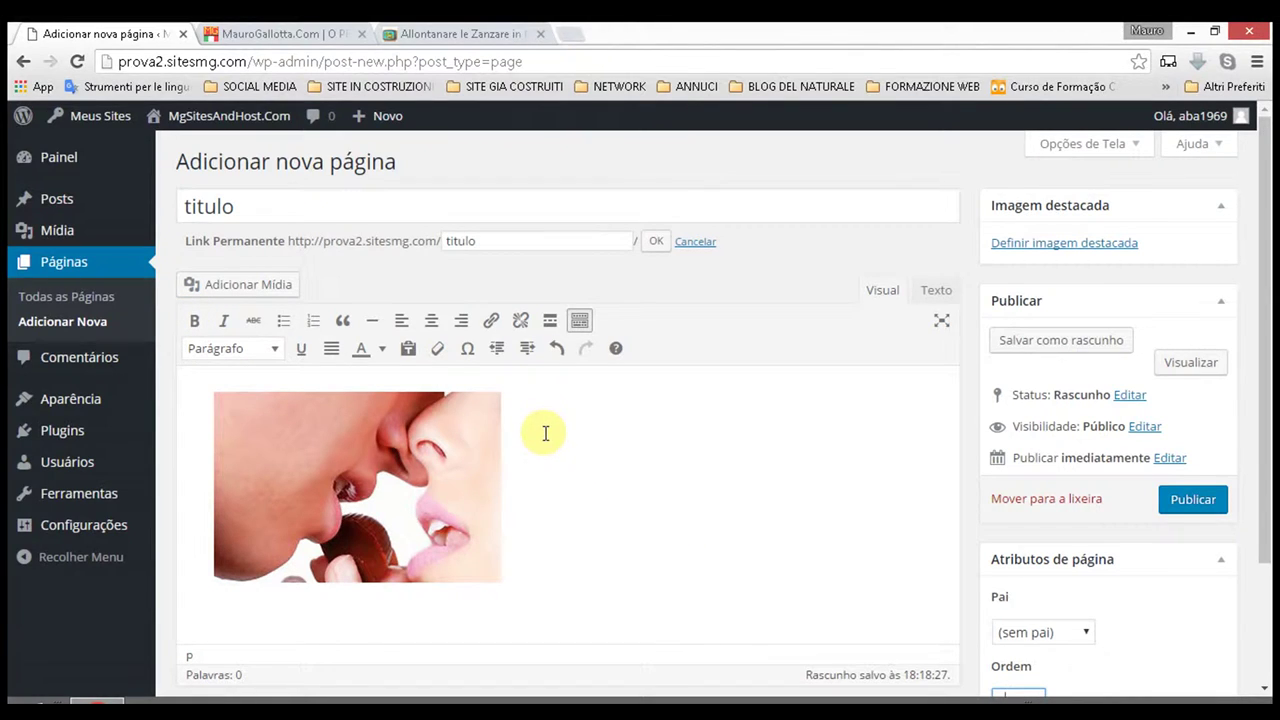
click(441, 435)
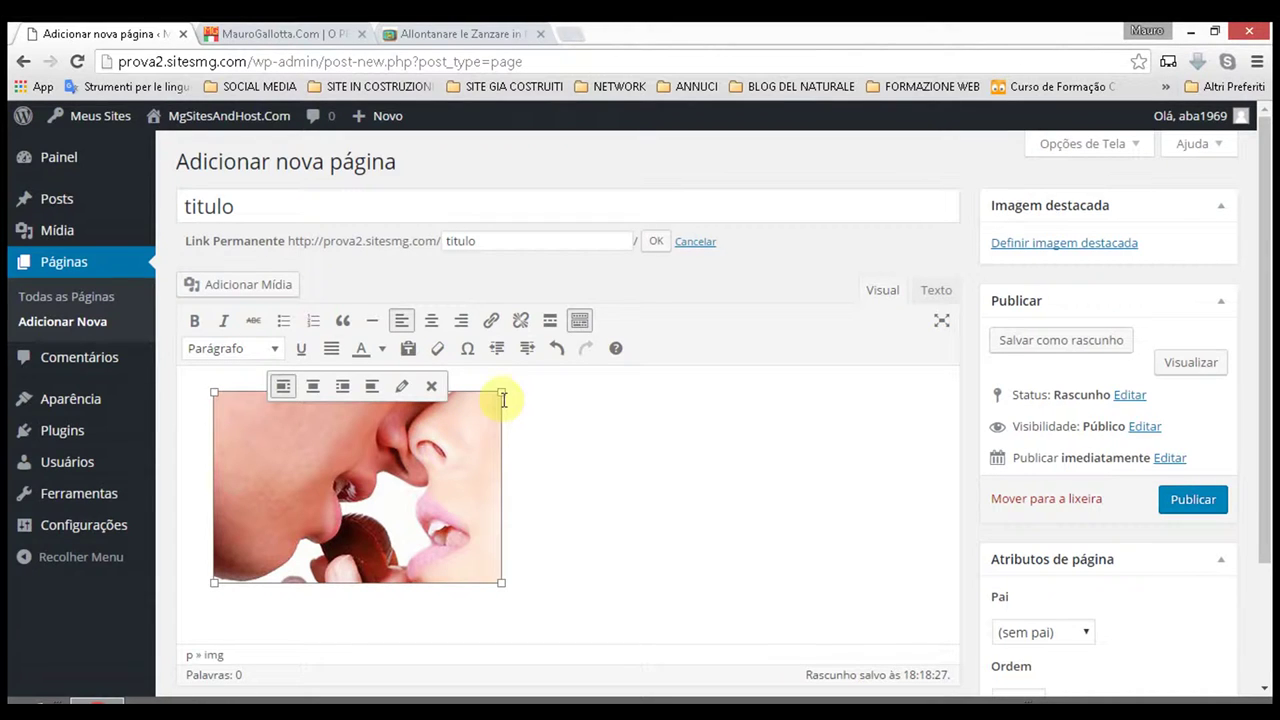
click(431, 386)
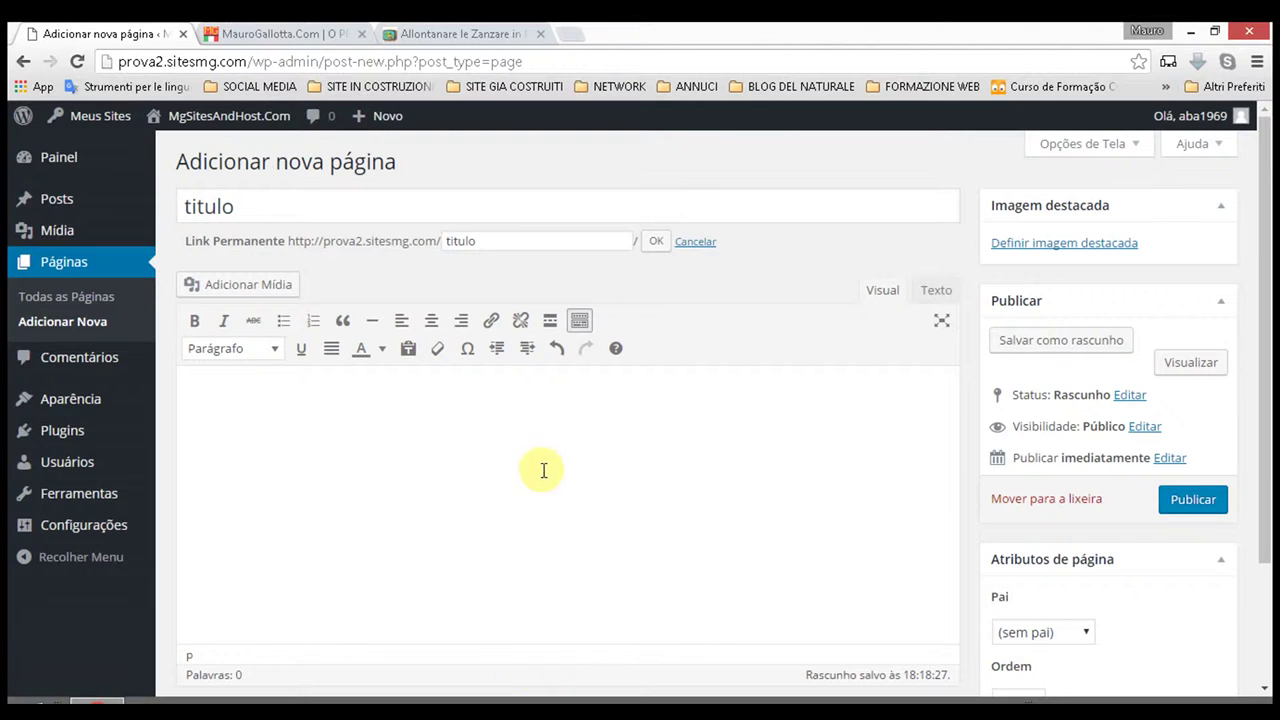
Step: Switch to the TV1 Blog mosquito article and copy the text from "È IMPORTANTE RICORDARE" through the paragraph under "I CIBI CHE ATTRAGGONO LE ZANZARE"
click(457, 31)
scroll(528, 229, up, 6)
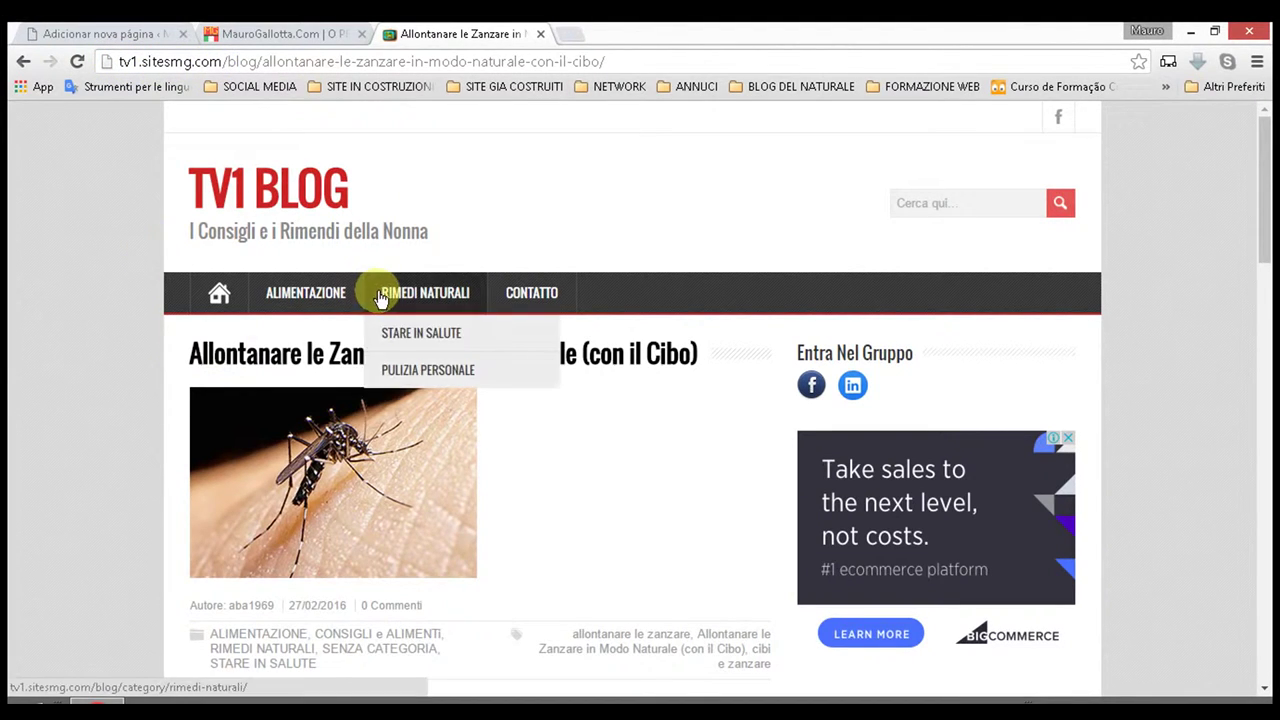
scroll(390, 295, down, 5)
scroll(398, 300, down, 12)
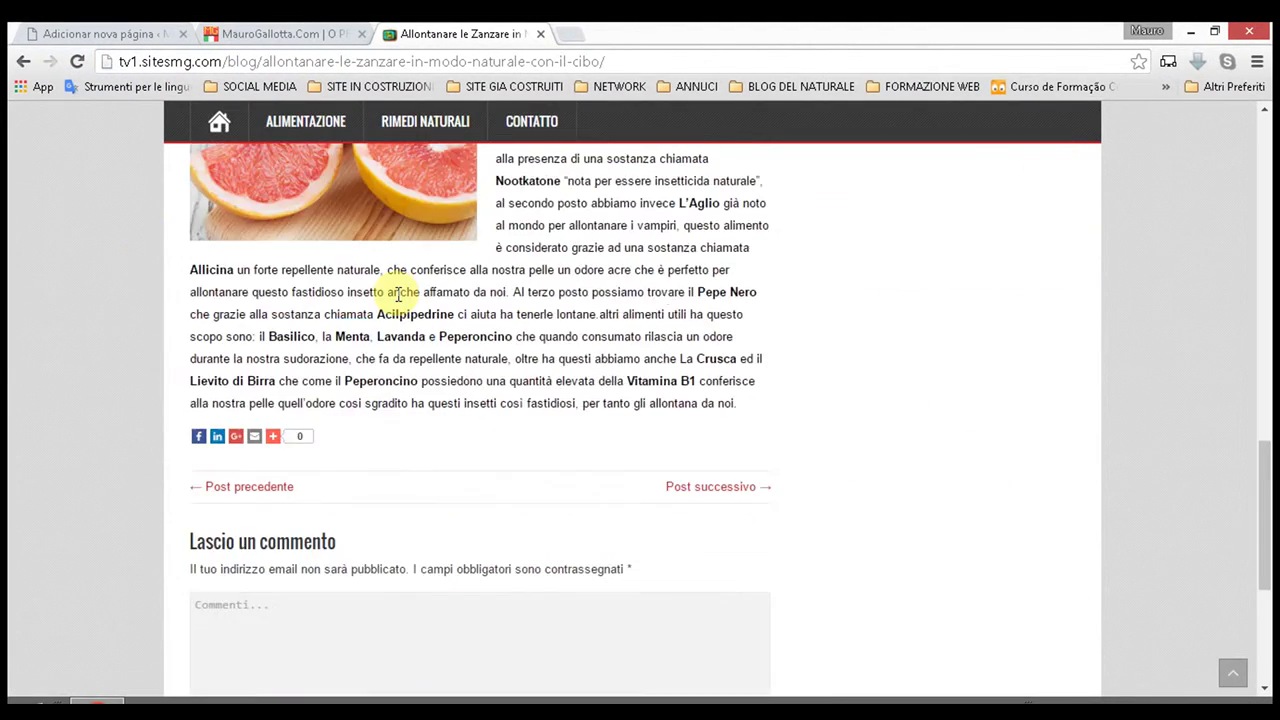
scroll(398, 294, up, 10)
scroll(398, 295, up, 1)
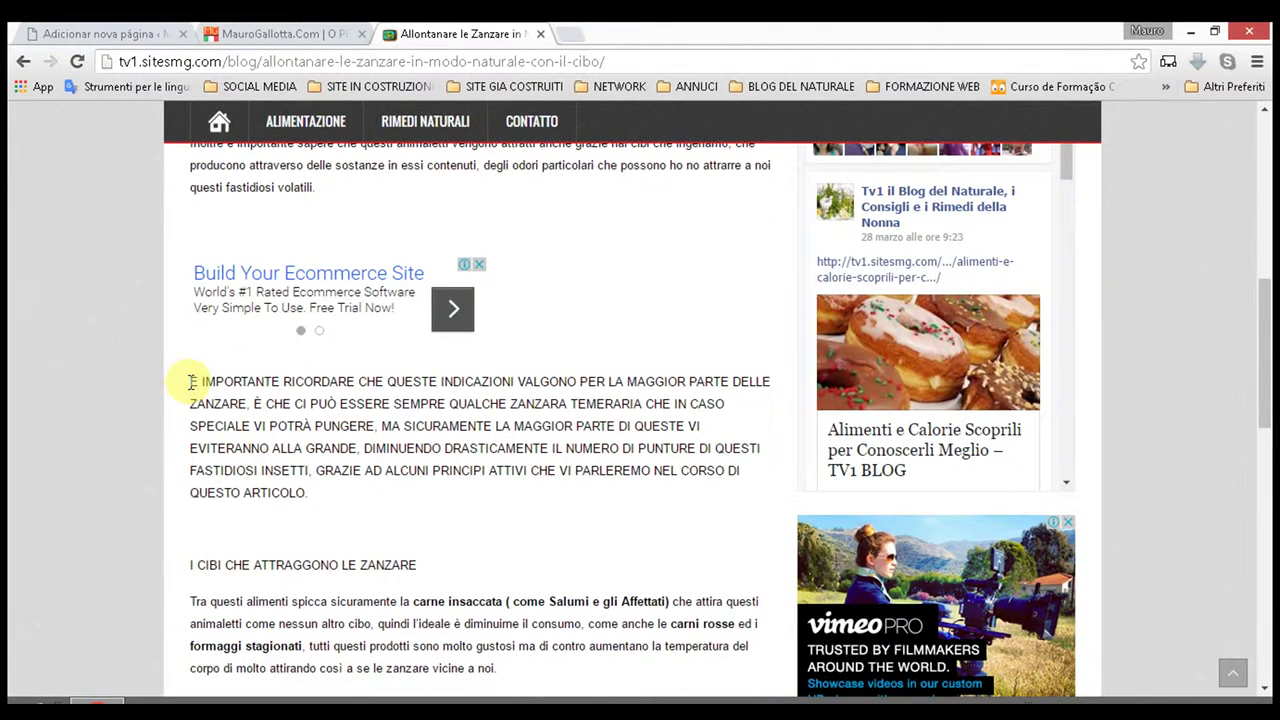
drag(192, 384, 548, 665)
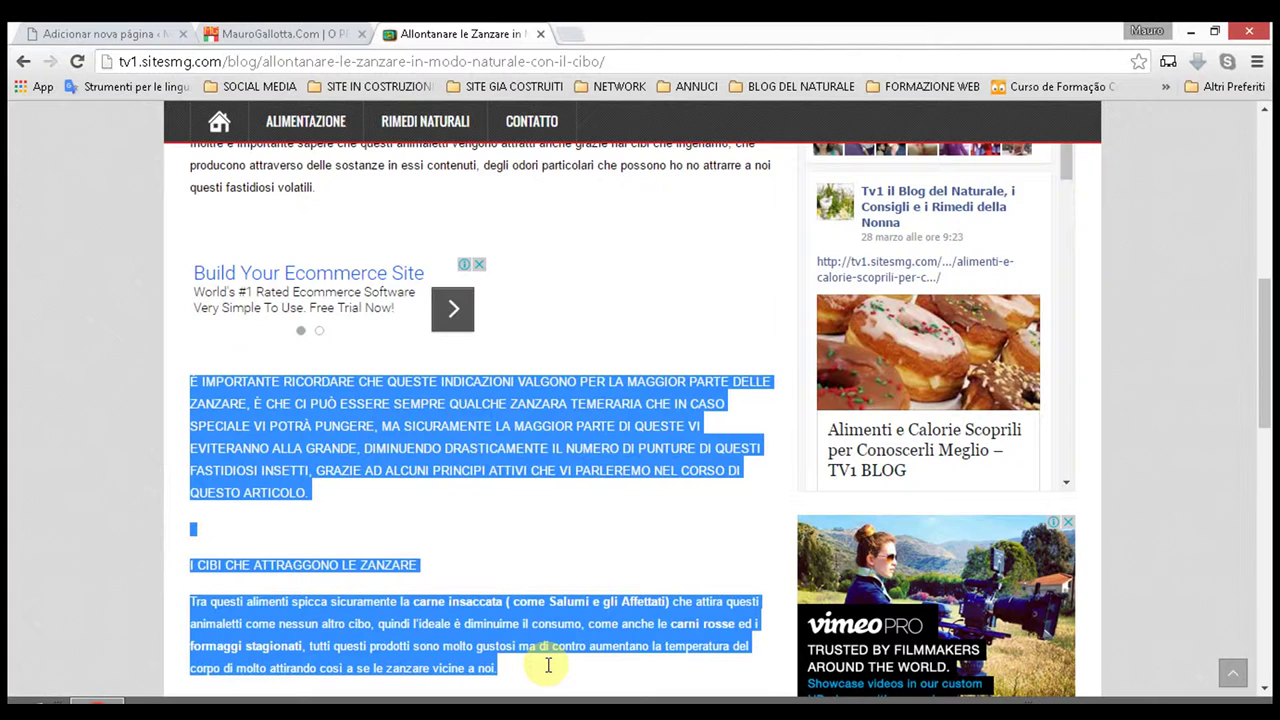
right_click(516, 397)
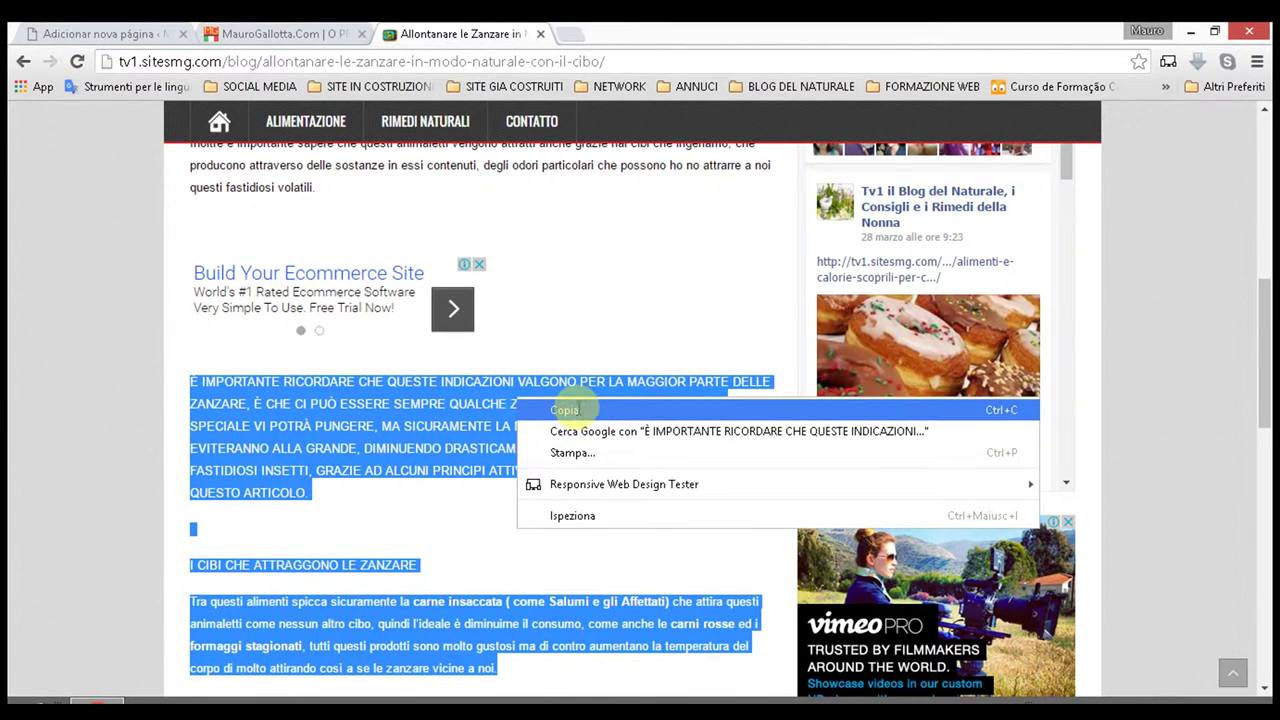
click(563, 409)
Step: Return to the WordPress page editor and paste the copied article text into the empty content area
click(255, 33)
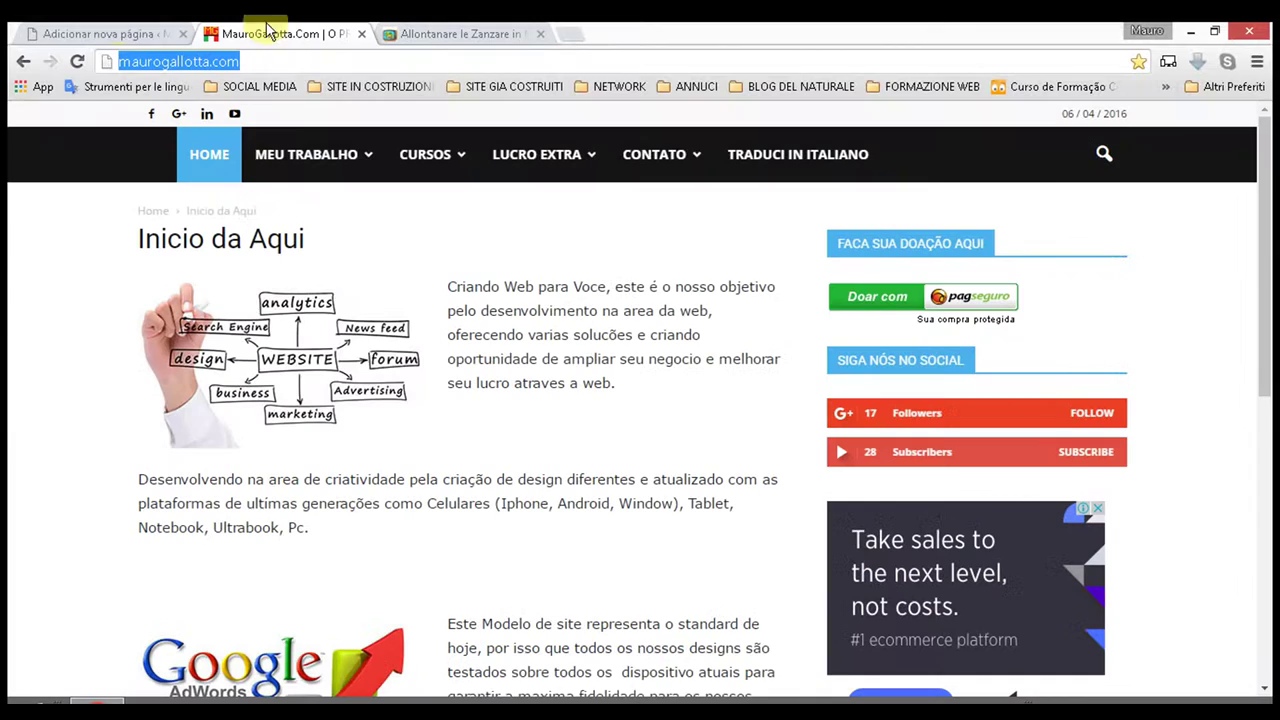
click(118, 33)
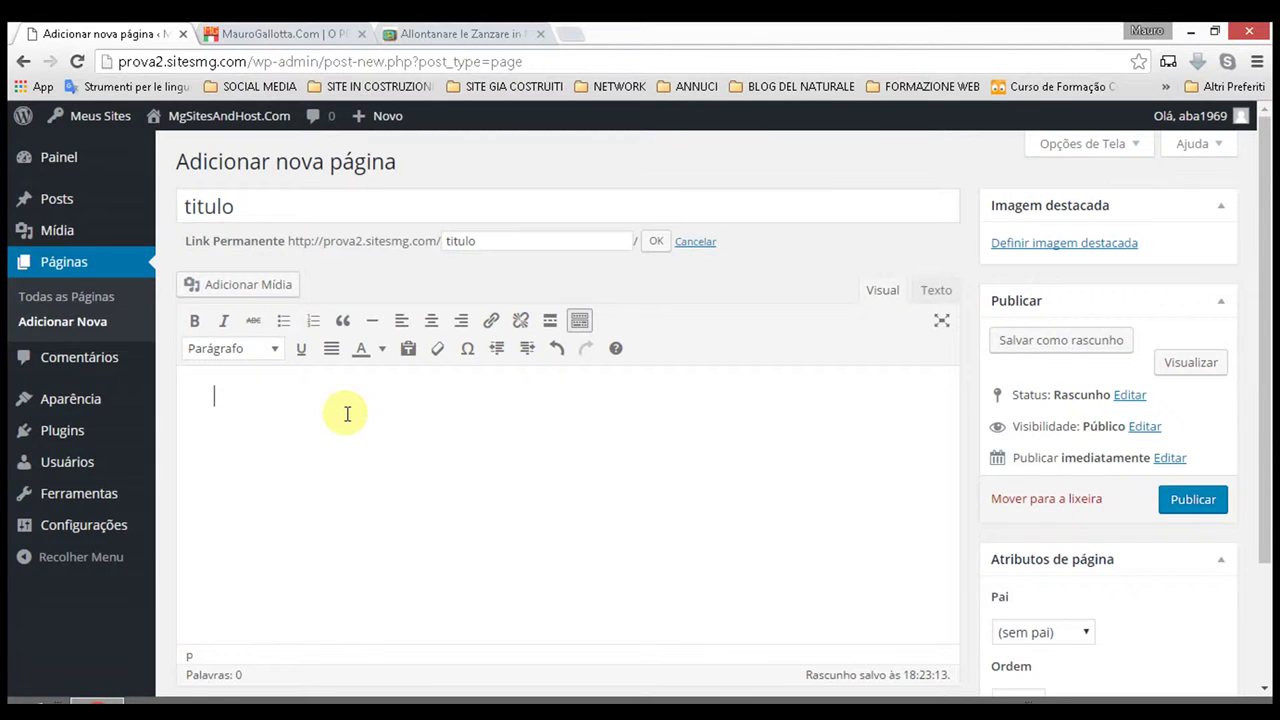
right_click(286, 392)
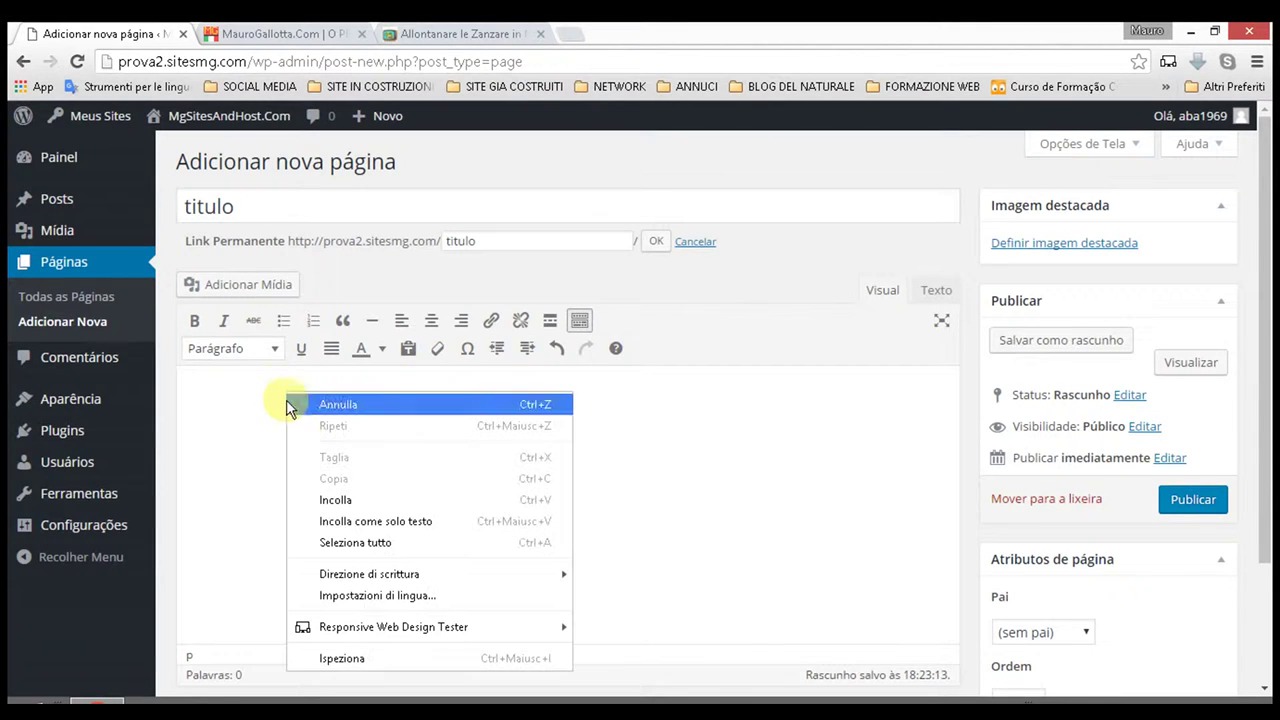
click(355, 500)
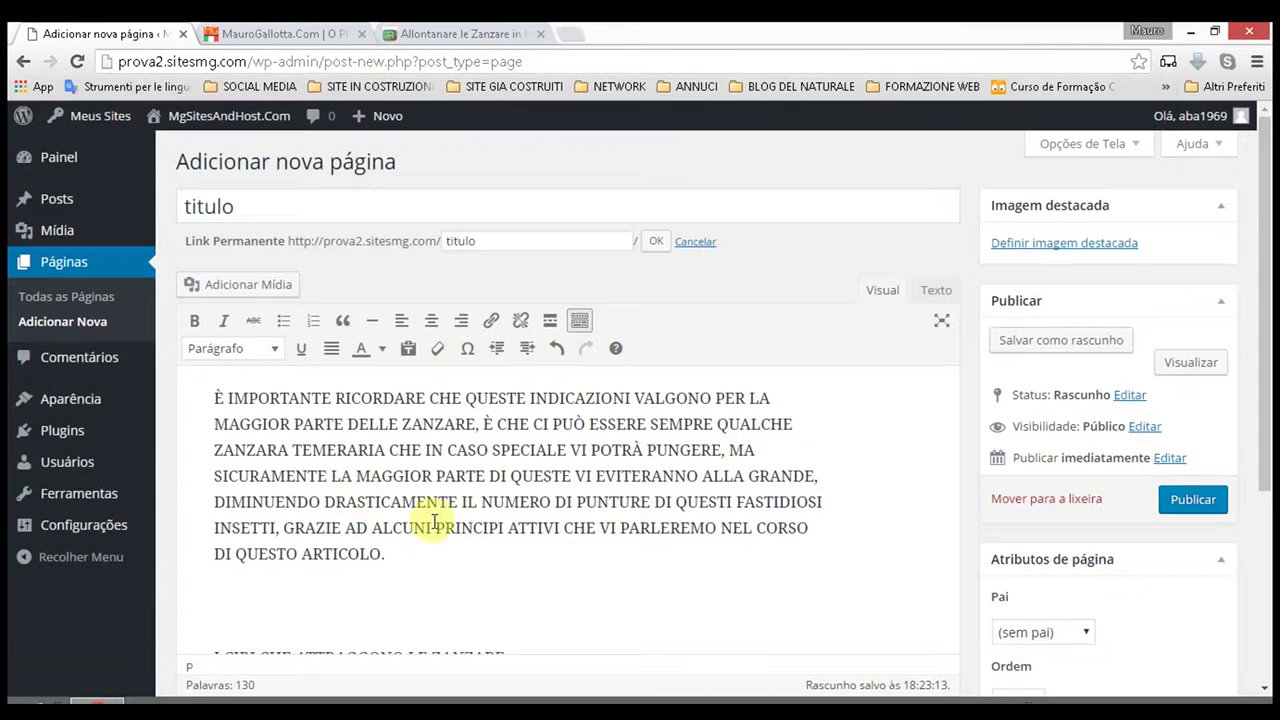
Step: Delete the extra blank paragraph above the "I CIBI CHE ATTRAGGONO LE ZANZARE" line
scroll(452, 512, down, 4)
scroll(452, 512, up, 3)
drag(464, 495, 211, 423)
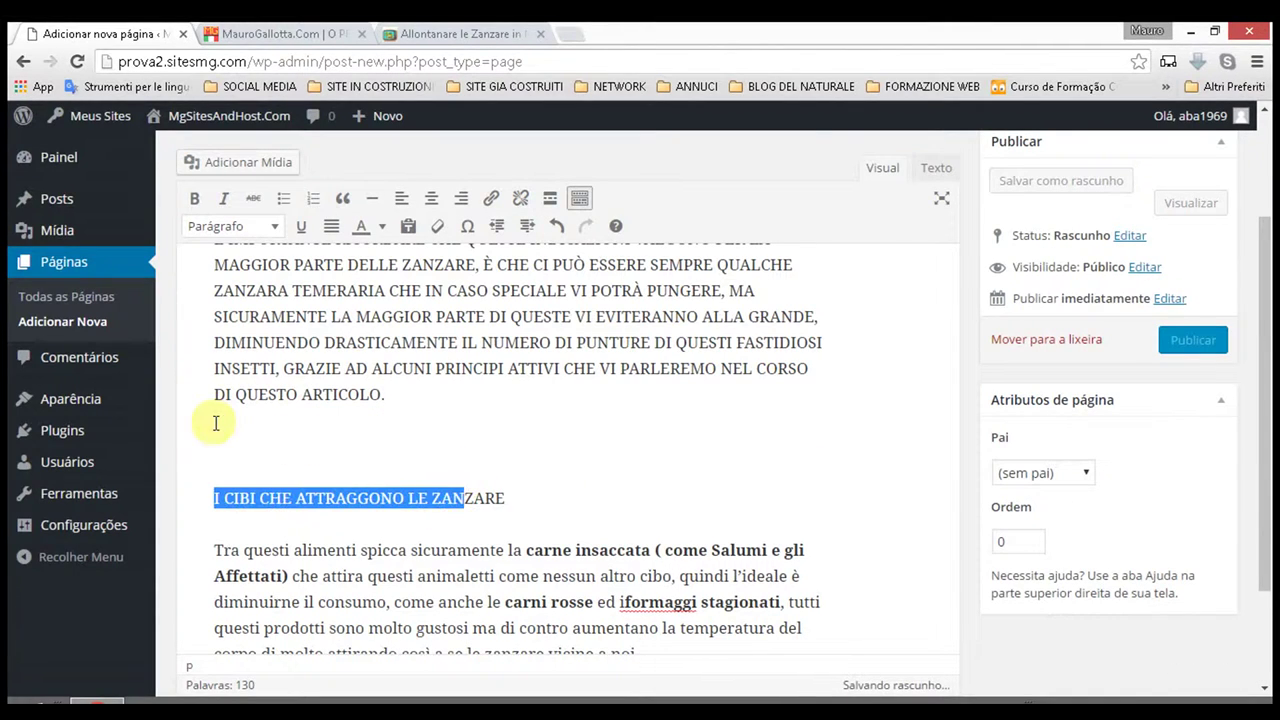
click(248, 457)
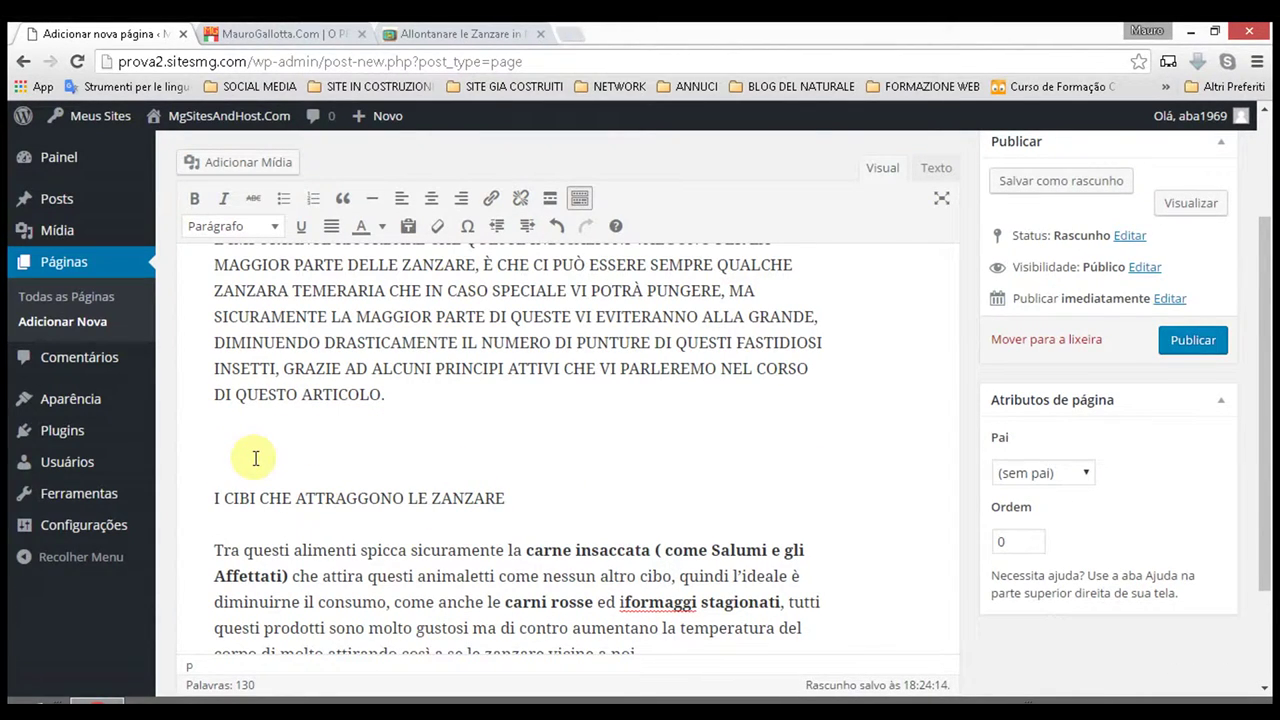
key(BackSpace)
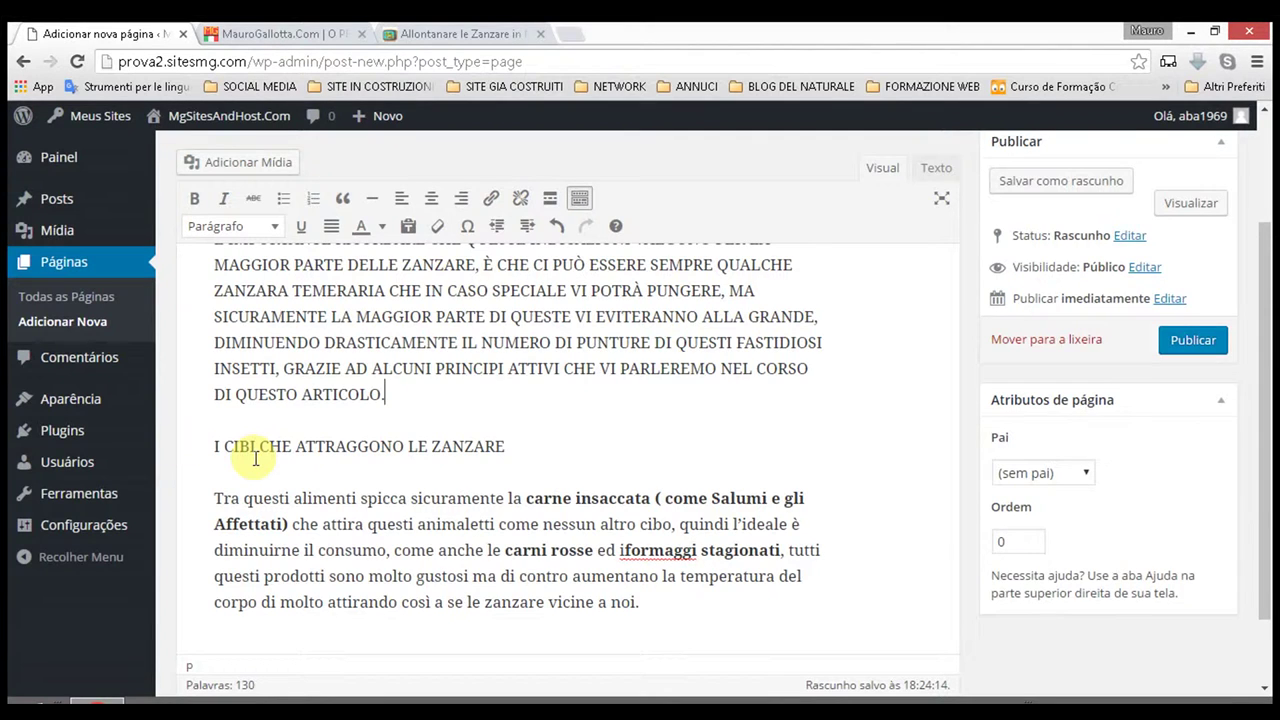
Step: Compare the content in the Texto and Visual editing modes, finishing in Visual mode
scroll(380, 371, up, 2)
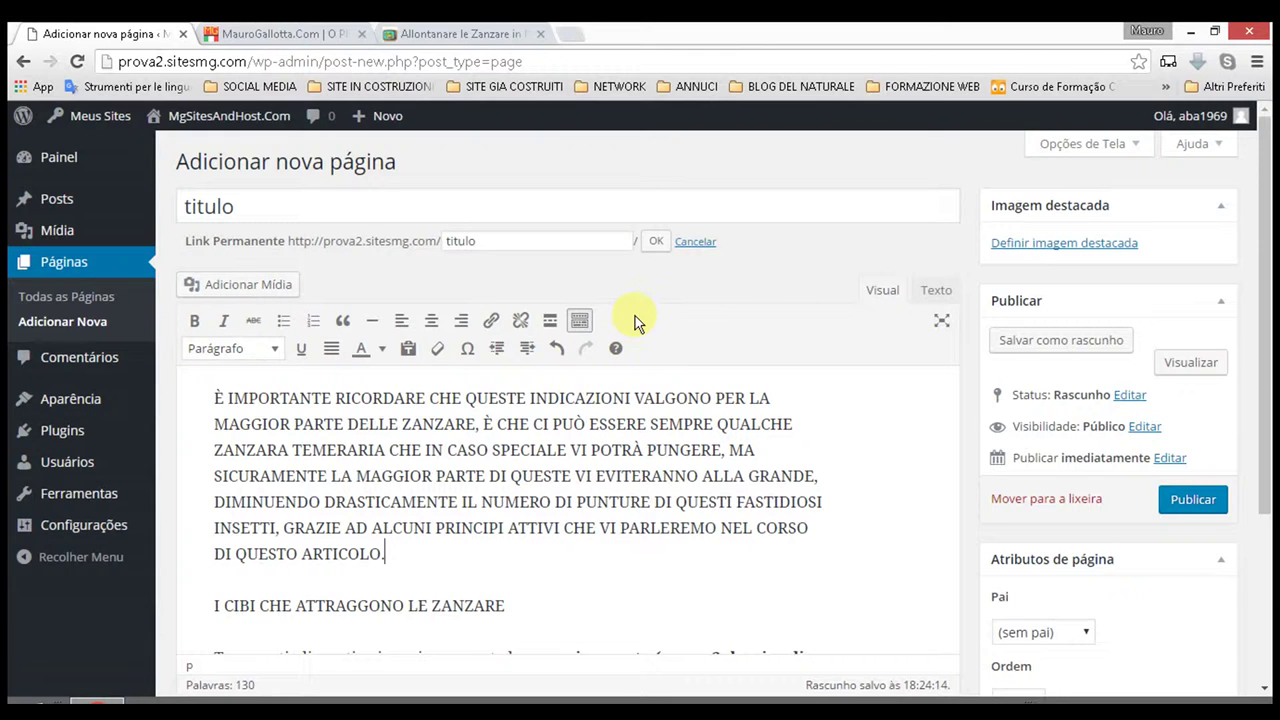
click(936, 290)
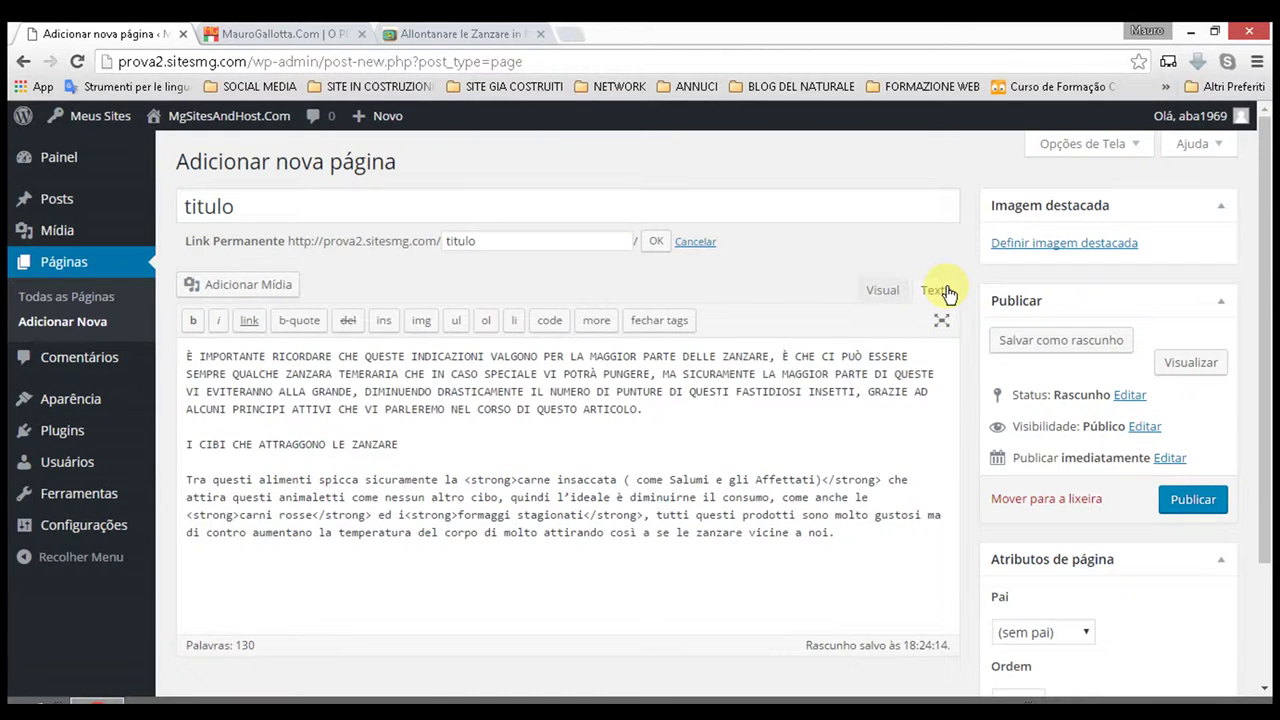
click(875, 299)
click(937, 300)
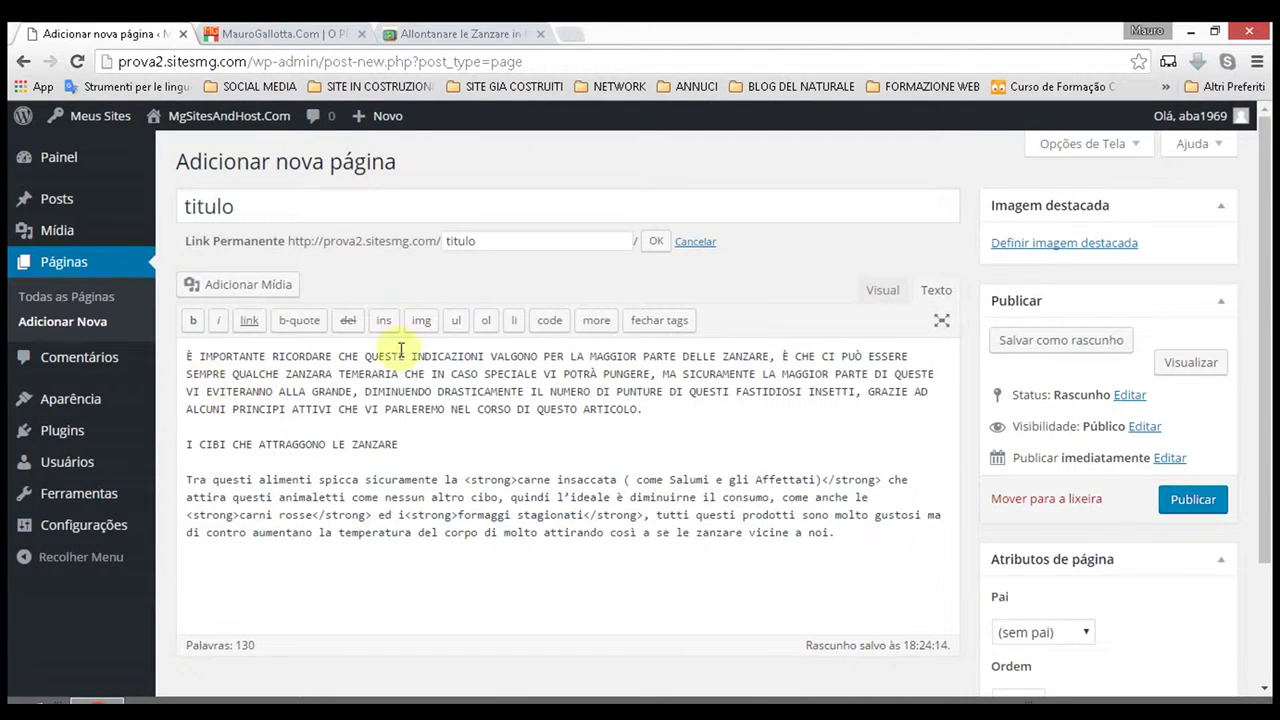
click(886, 298)
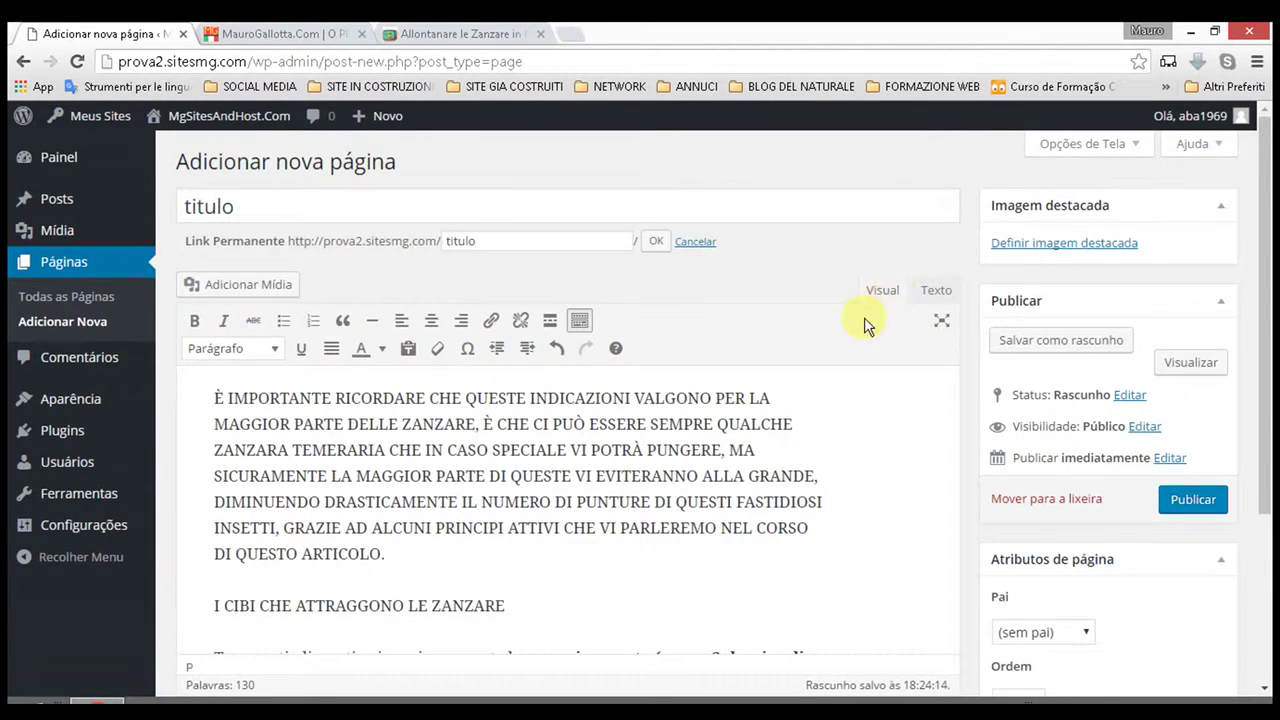
click(936, 290)
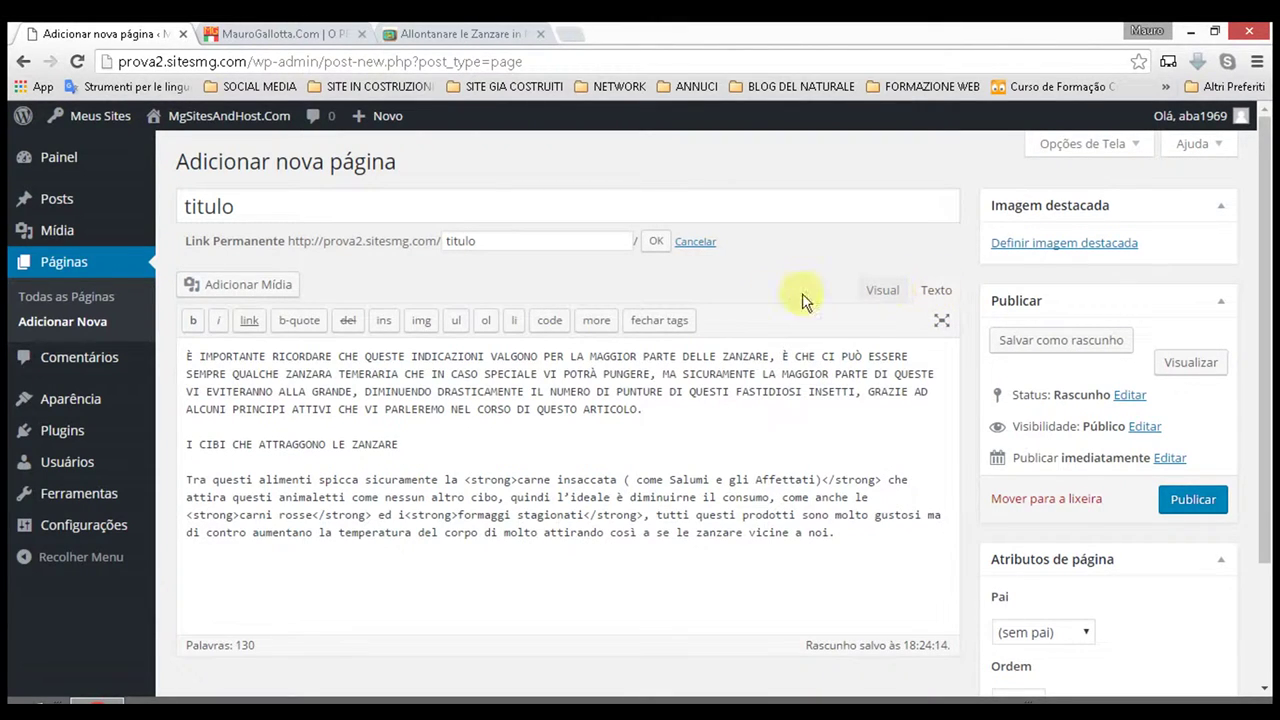
click(884, 292)
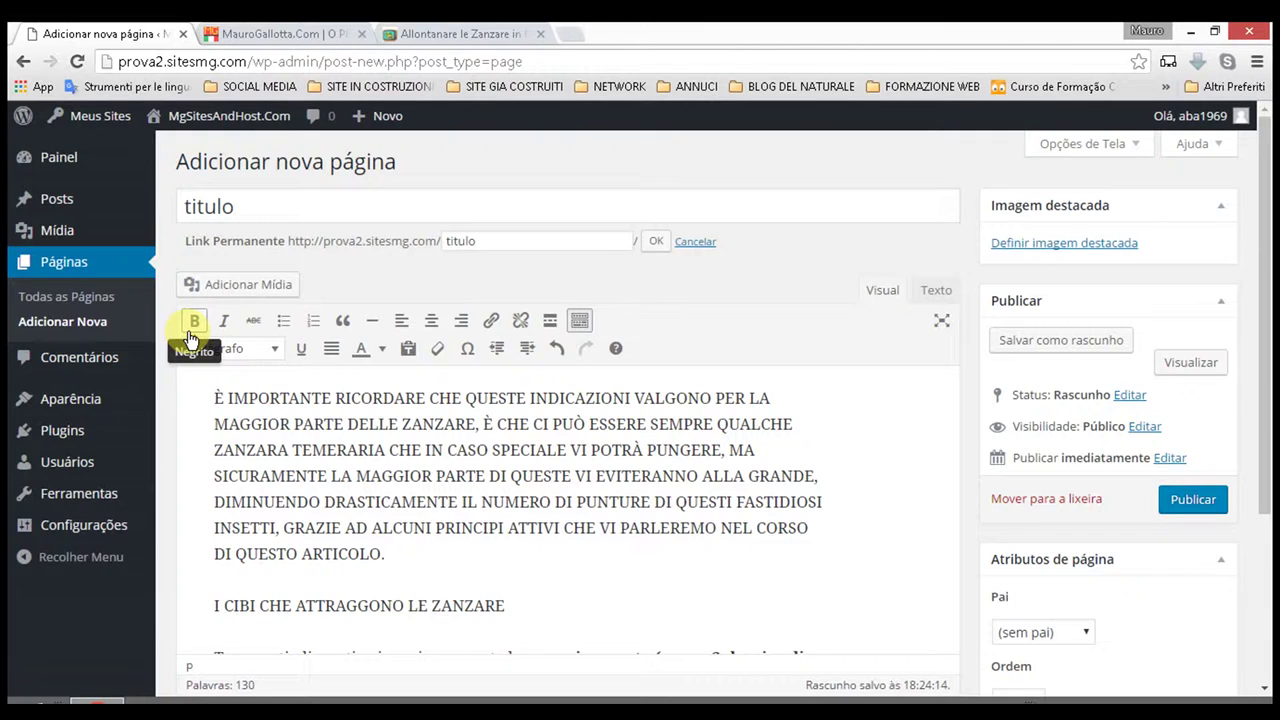
Step: Make the words "È IMPORTANTE" at the start of the first paragraph bold
click(194, 334)
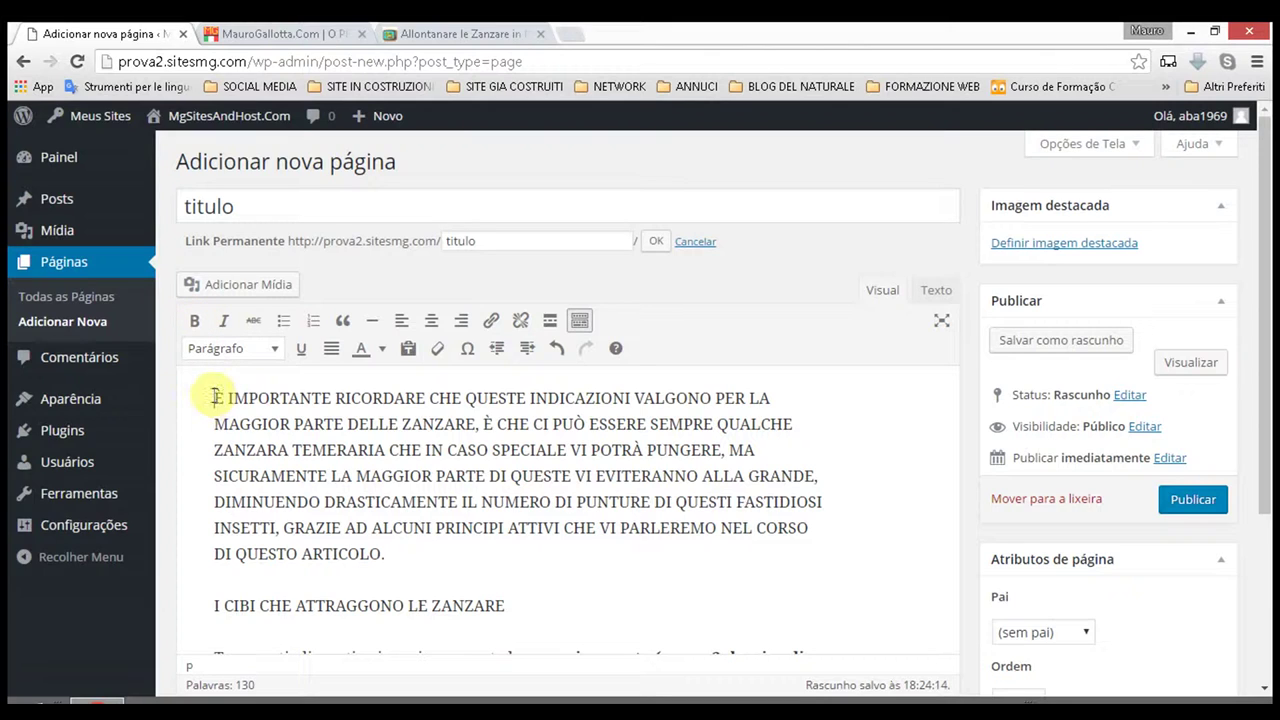
drag(214, 396, 334, 400)
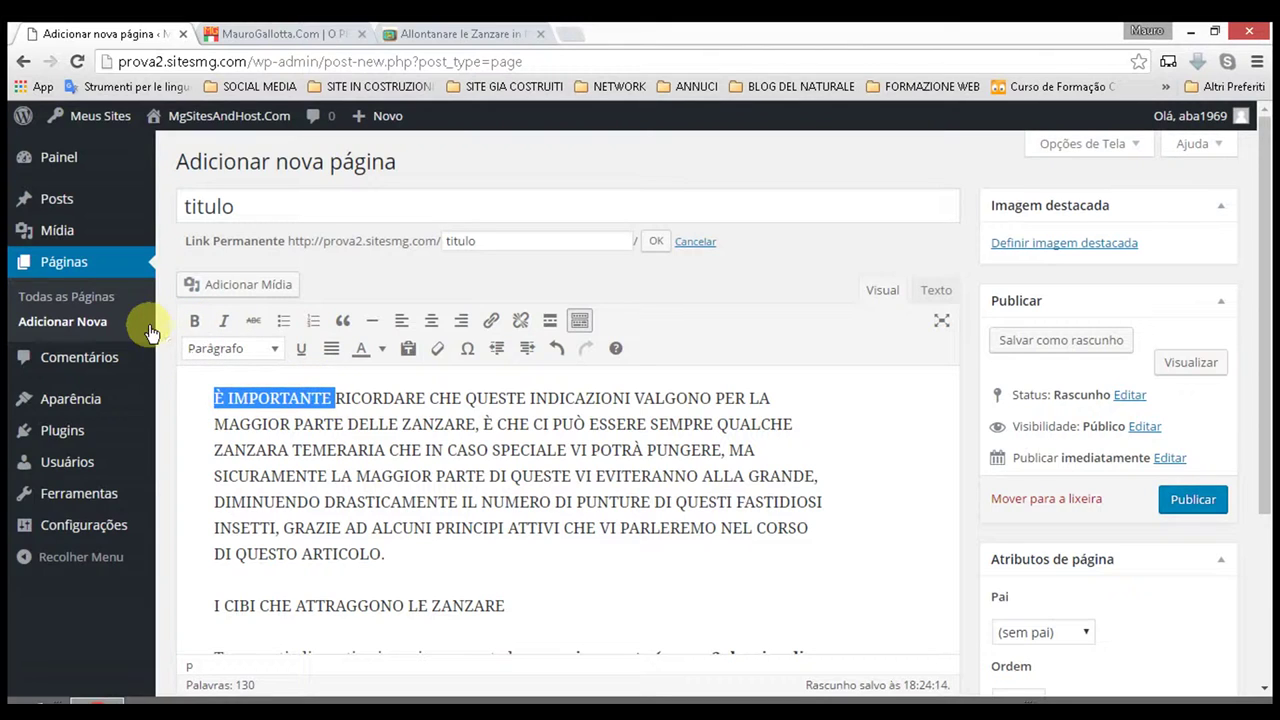
click(194, 320)
click(343, 426)
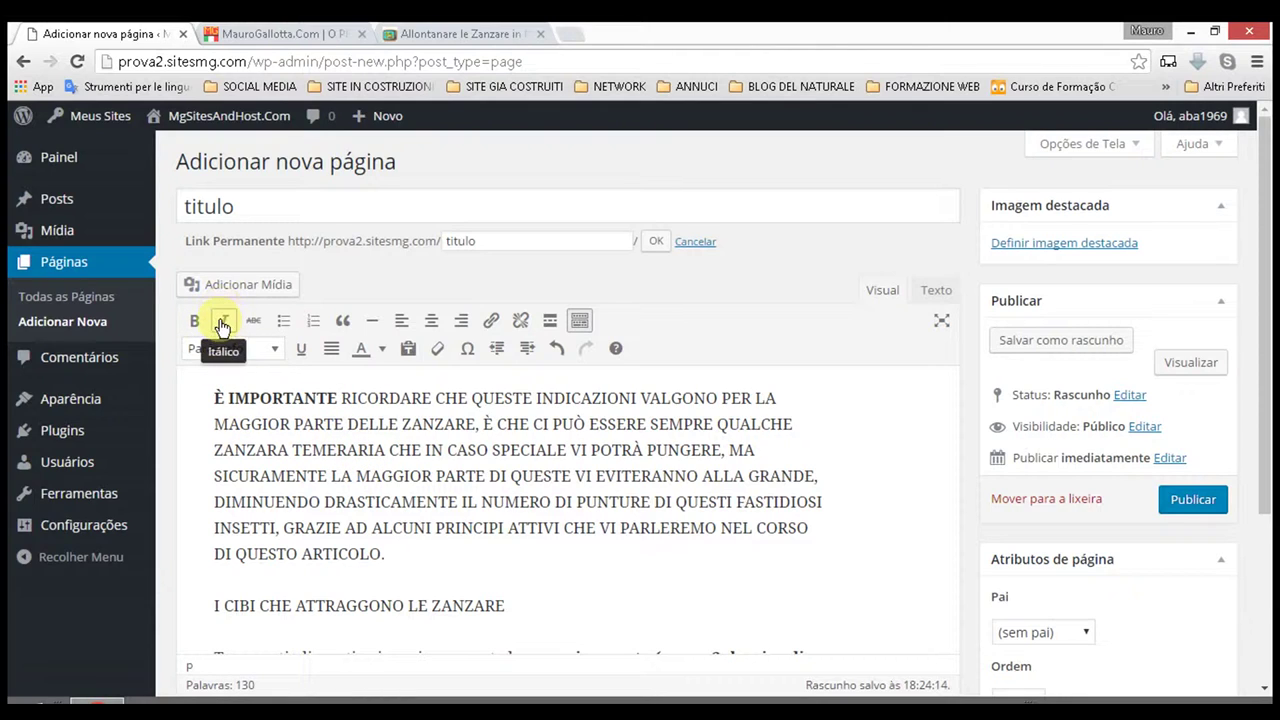
Step: Italicize the word "RICORDARE" in the first line of the text
drag(340, 399, 427, 399)
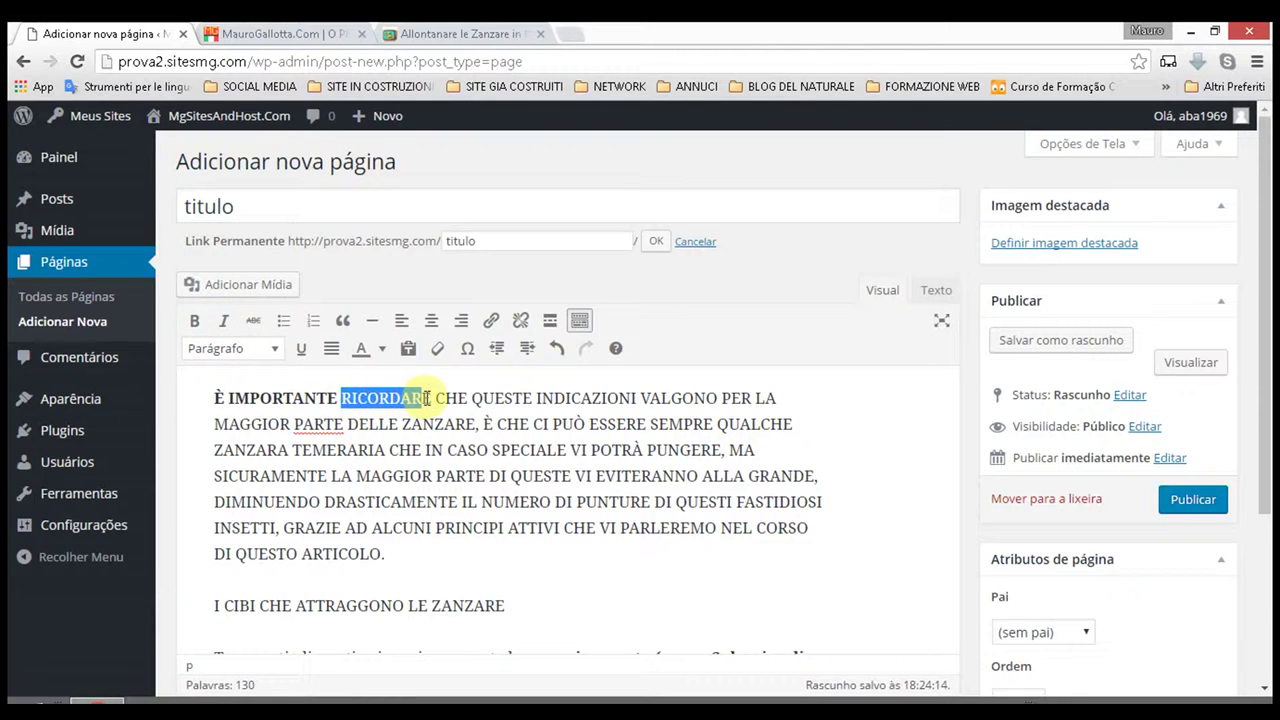
click(224, 320)
click(457, 424)
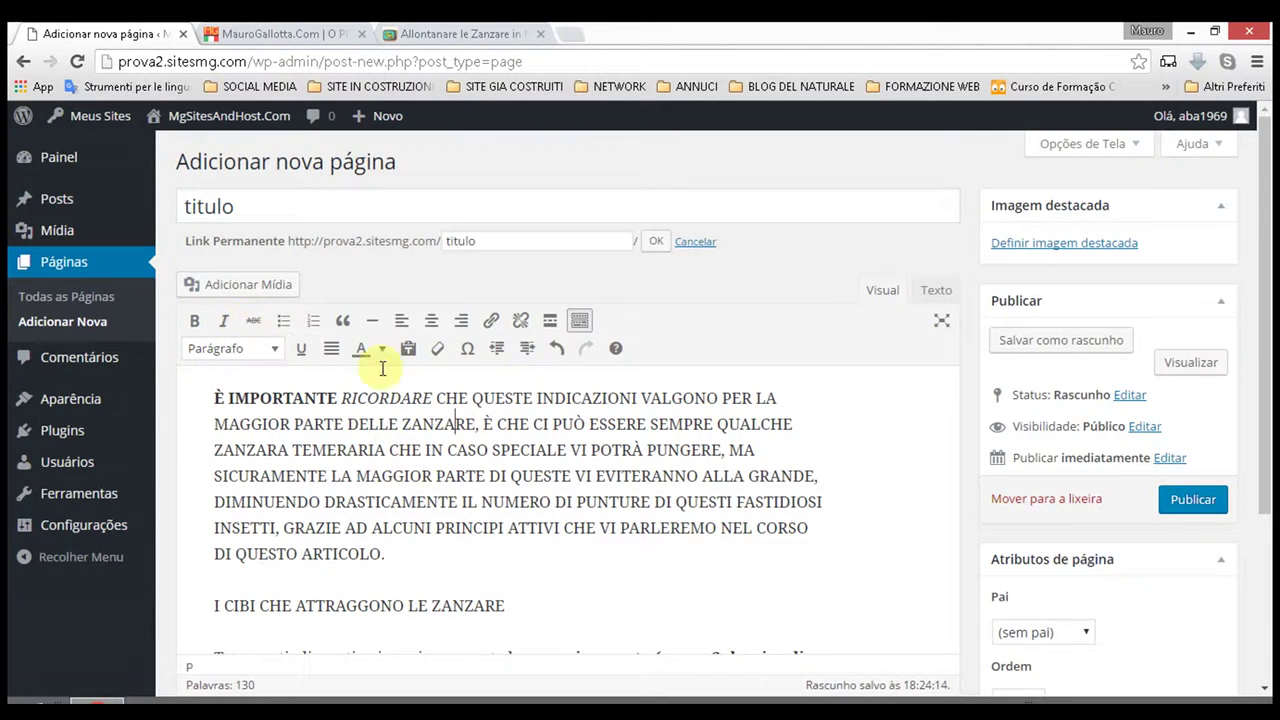
Step: Apply strikethrough to the words "CHE QUESTE" in the first line of the text
drag(437, 398, 533, 398)
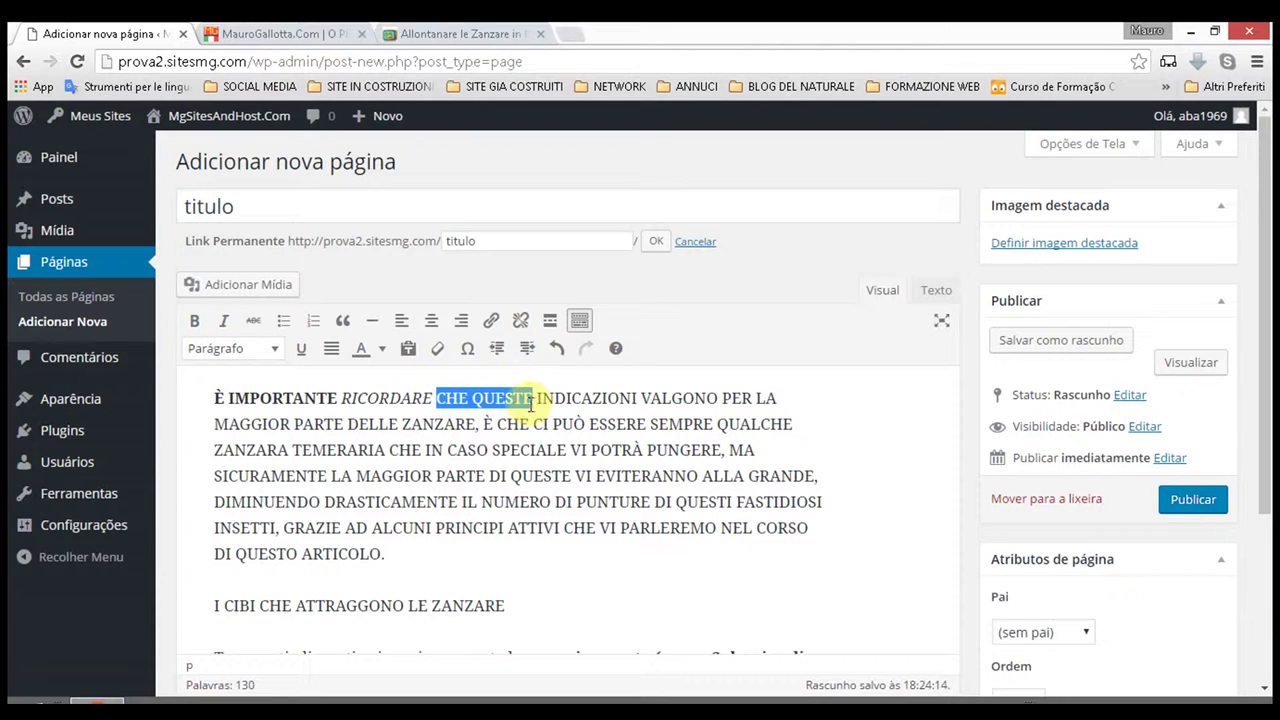
click(257, 325)
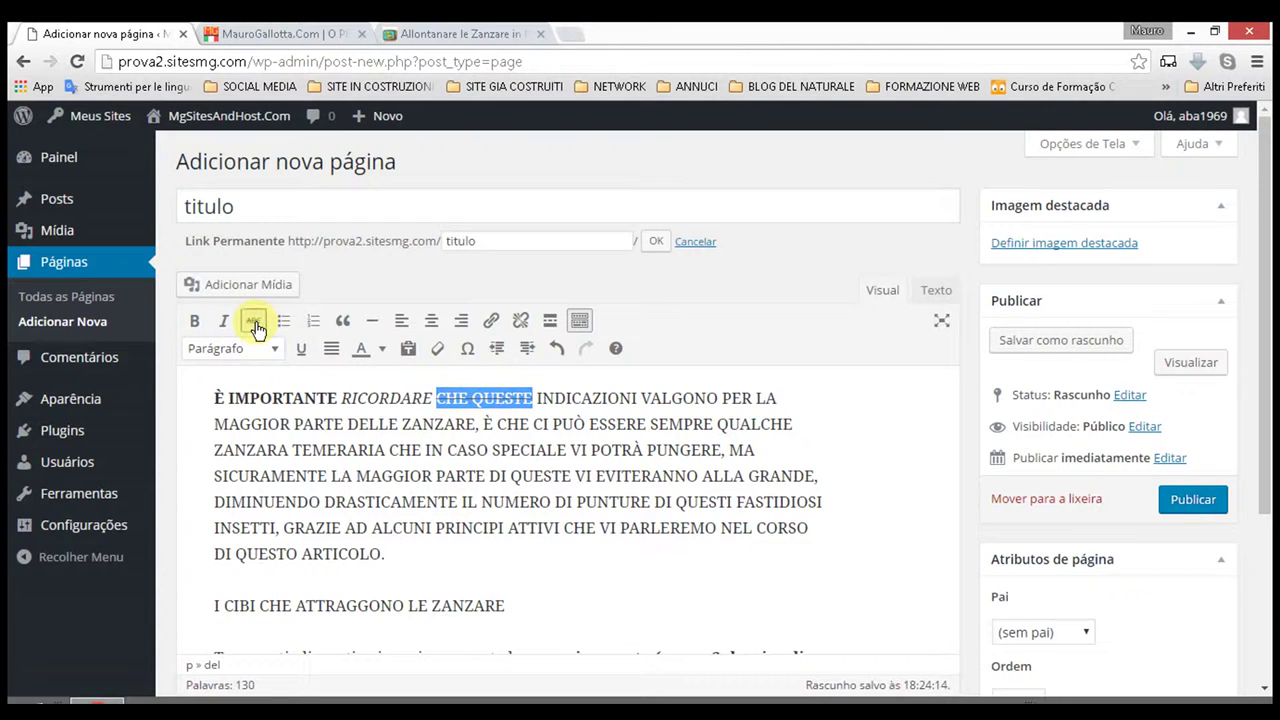
click(603, 450)
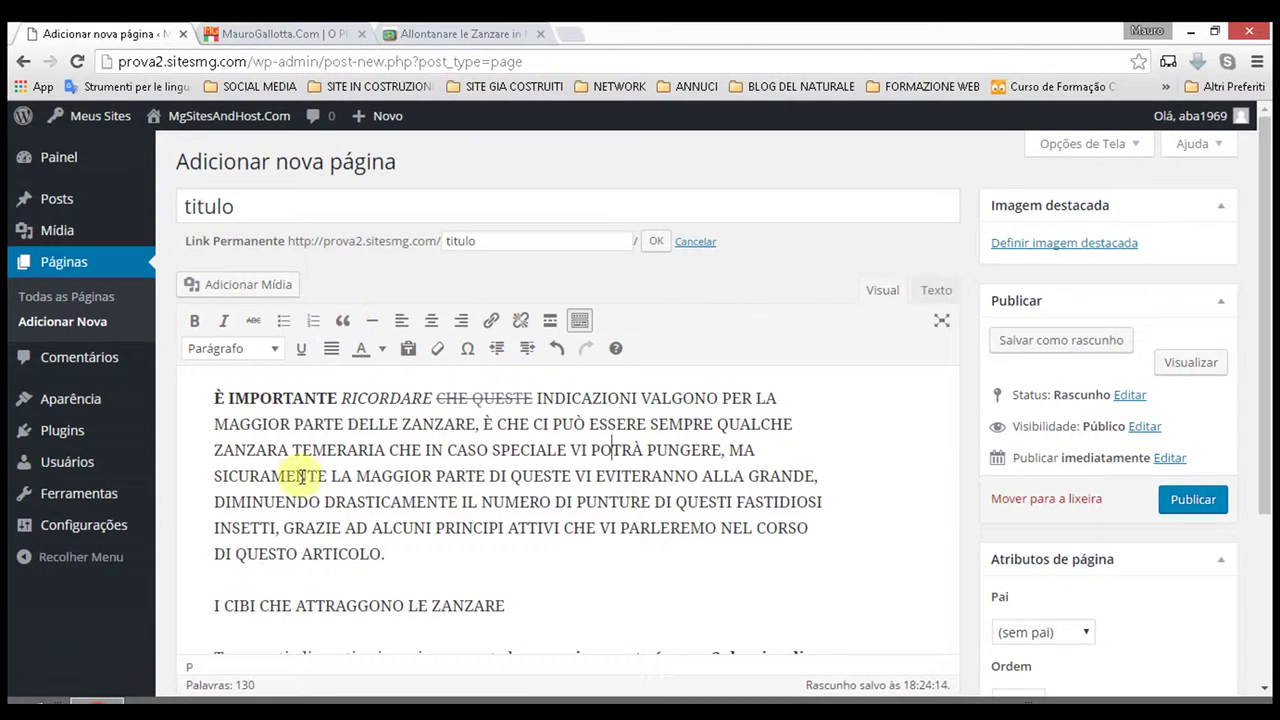
Step: Try blockquote formatting on the line "I CIBI CHE ATTRAGGONO LE ZANZARE" and remove it again
click(218, 605)
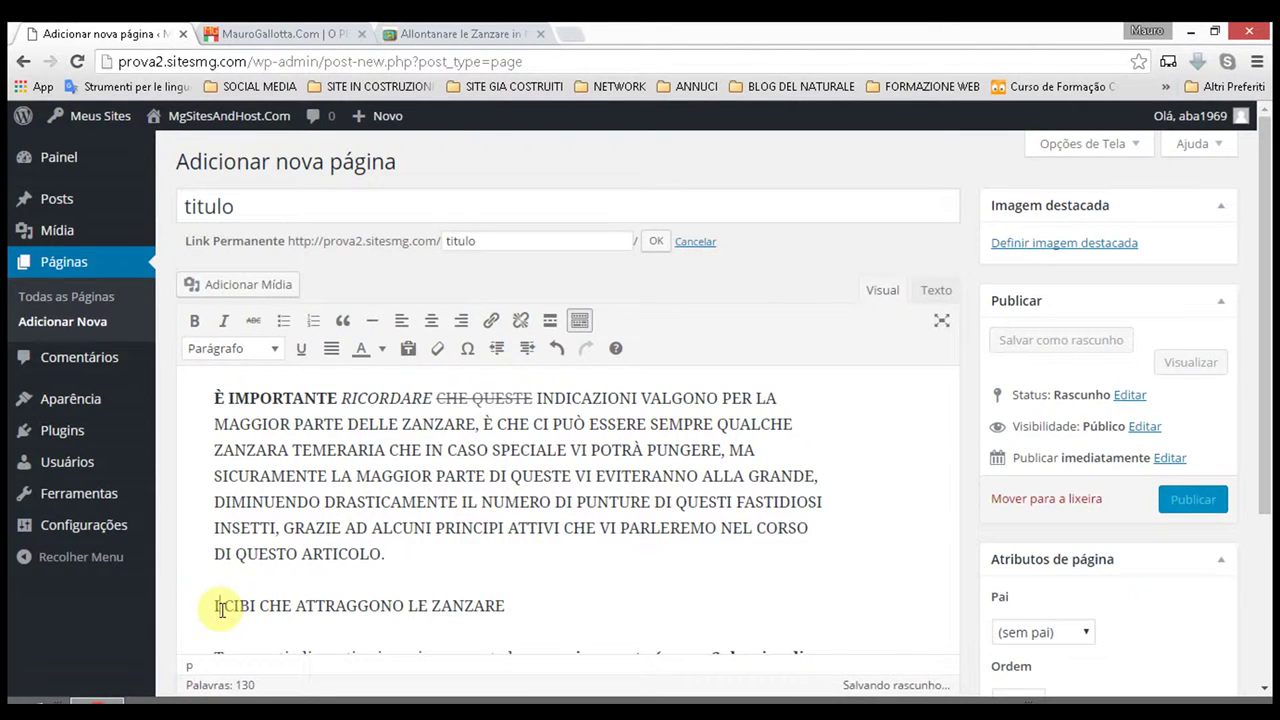
click(342, 326)
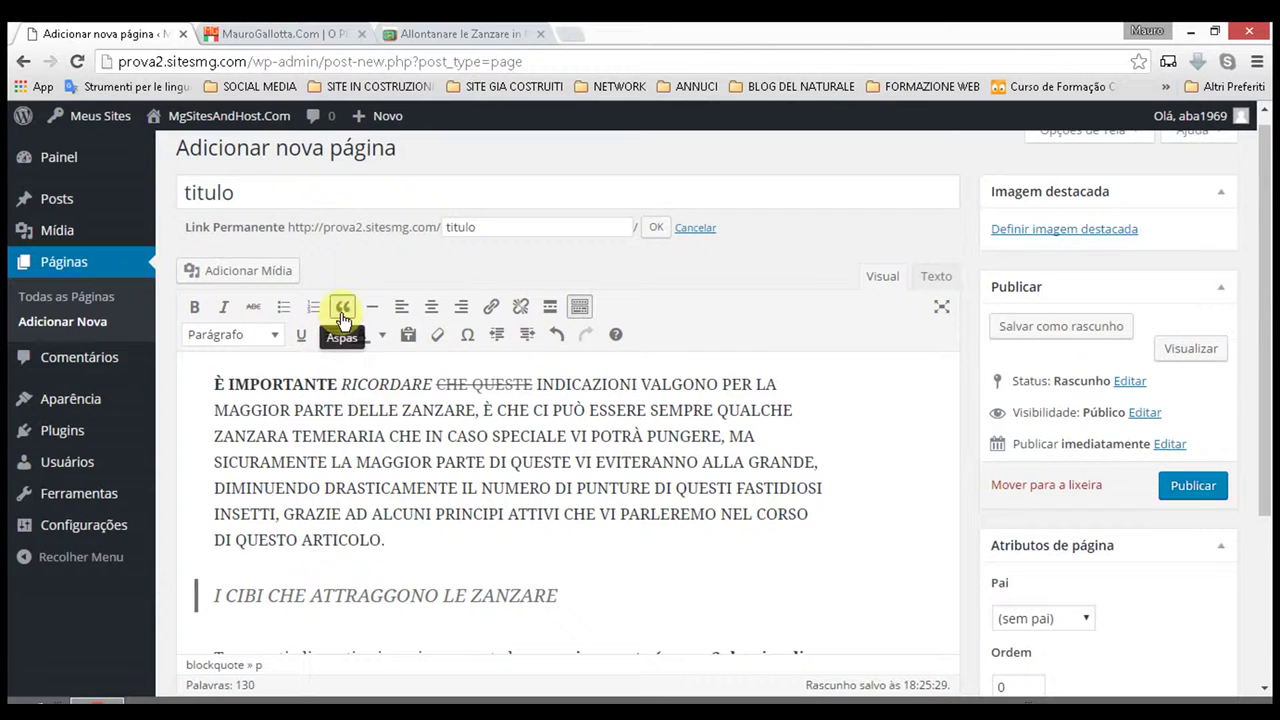
click(343, 314)
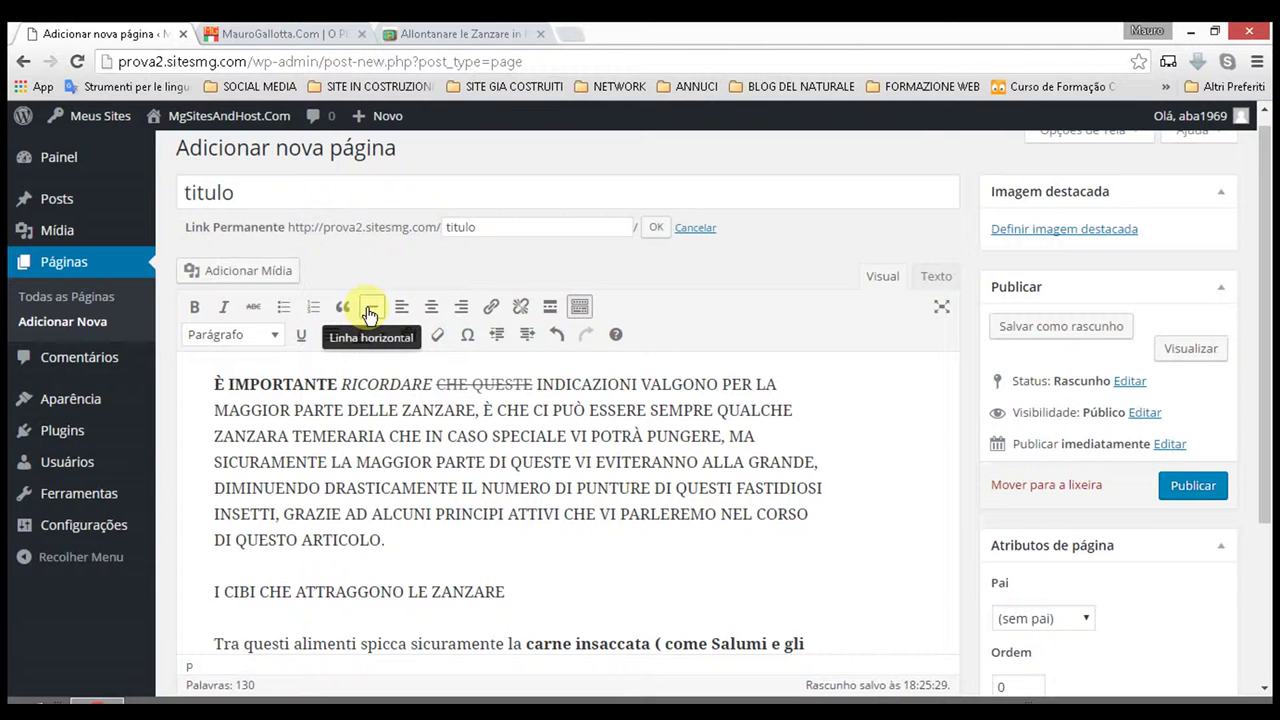
Step: Insert a horizontal line right after the initial "I" of "I CIBI CHE ATTRAGGONO LE ZANZARE" and check it in the page preview, closing the preview when done
click(370, 312)
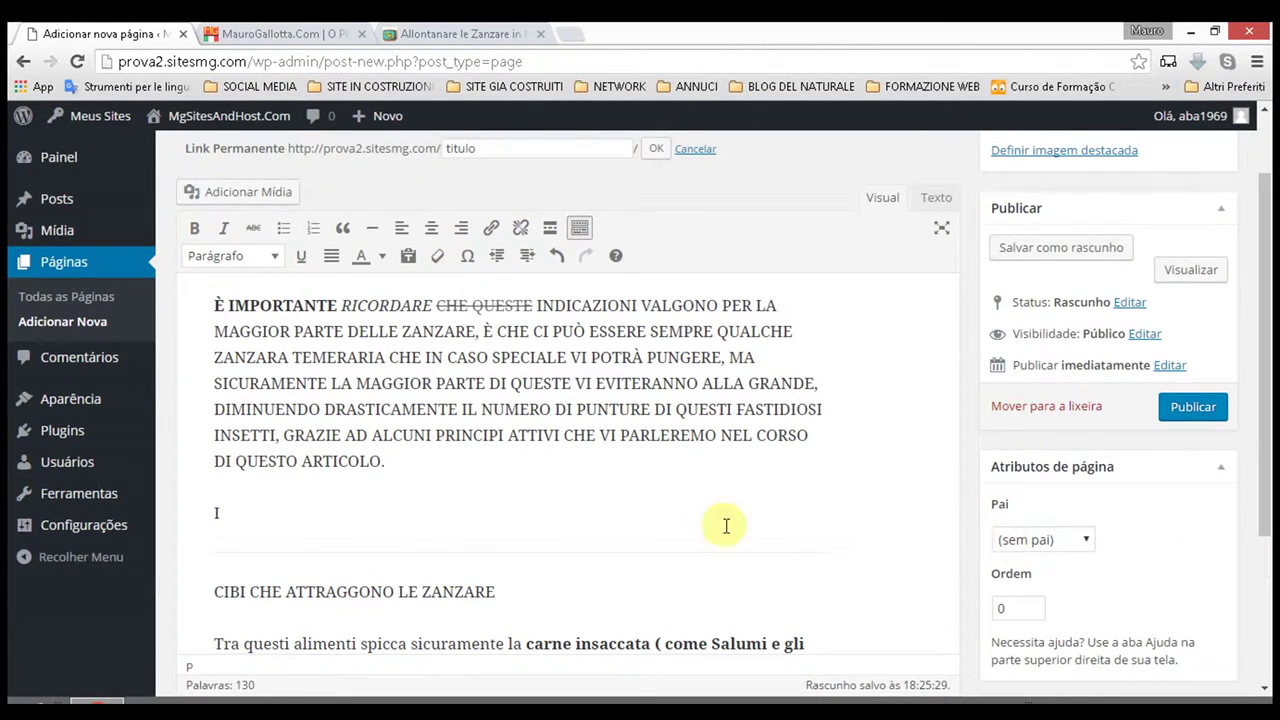
scroll(871, 558, down, 2)
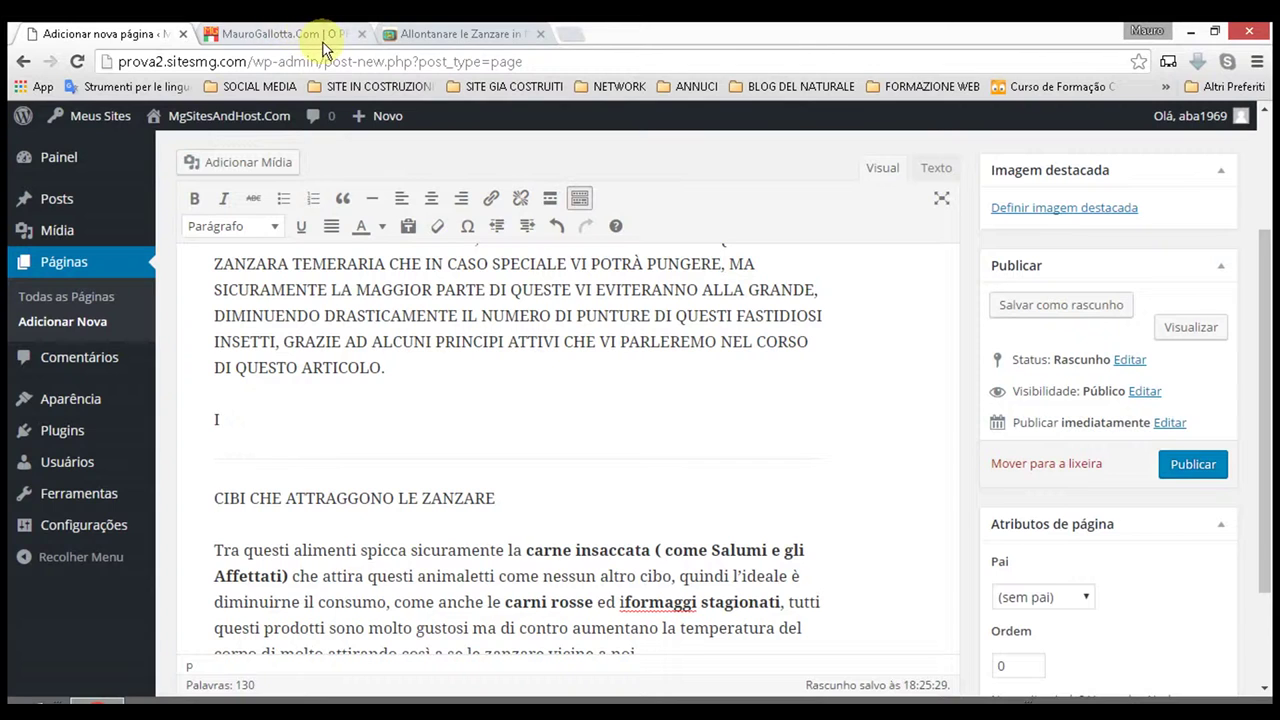
click(1189, 328)
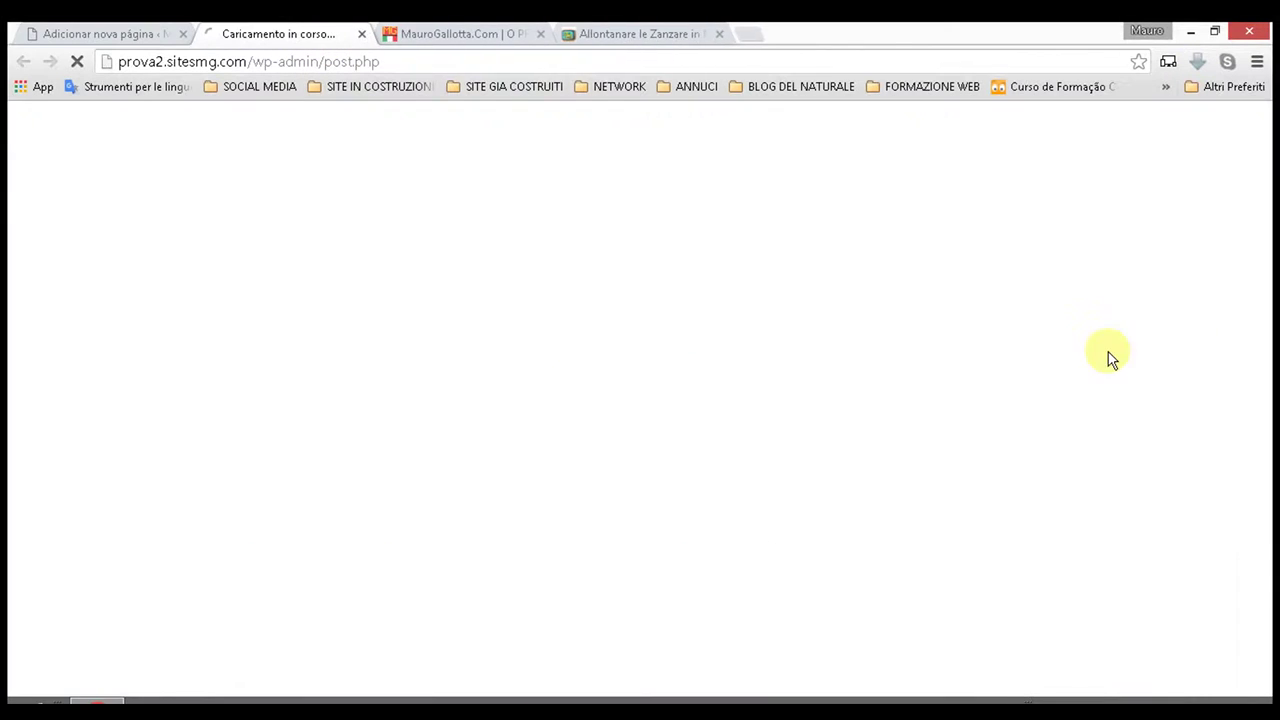
scroll(523, 163, down, 5)
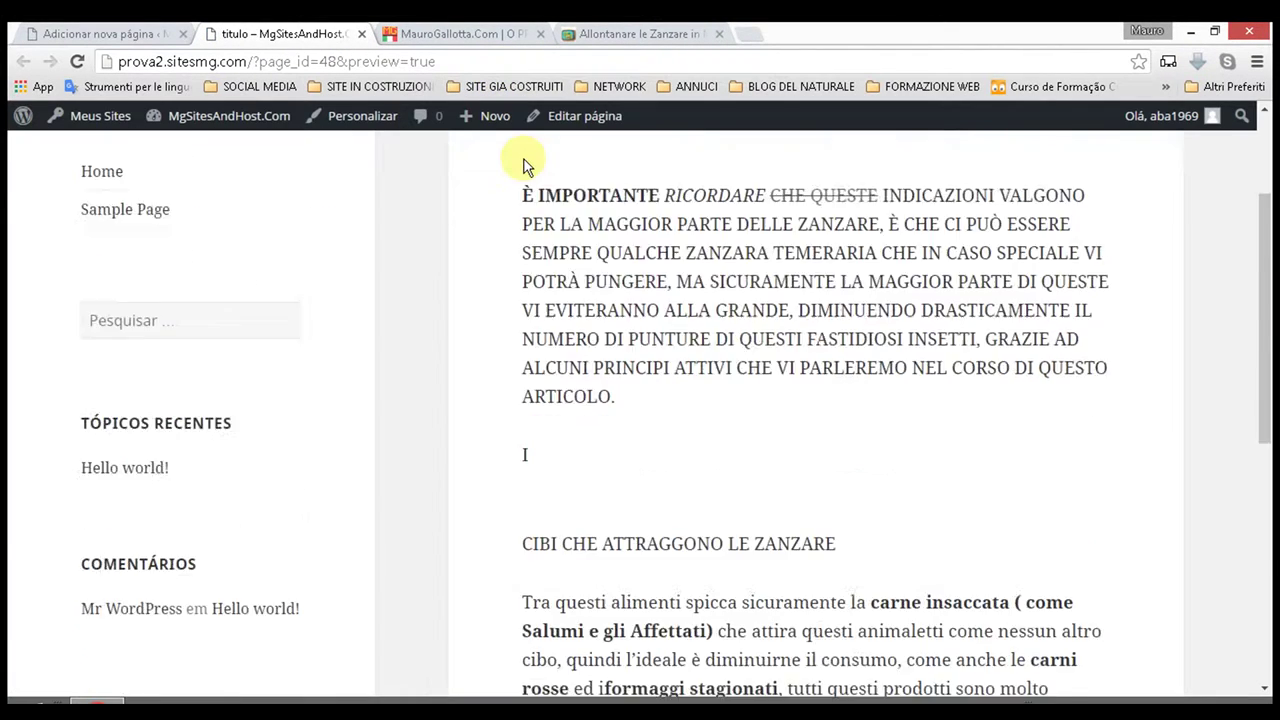
scroll(523, 163, up, 1)
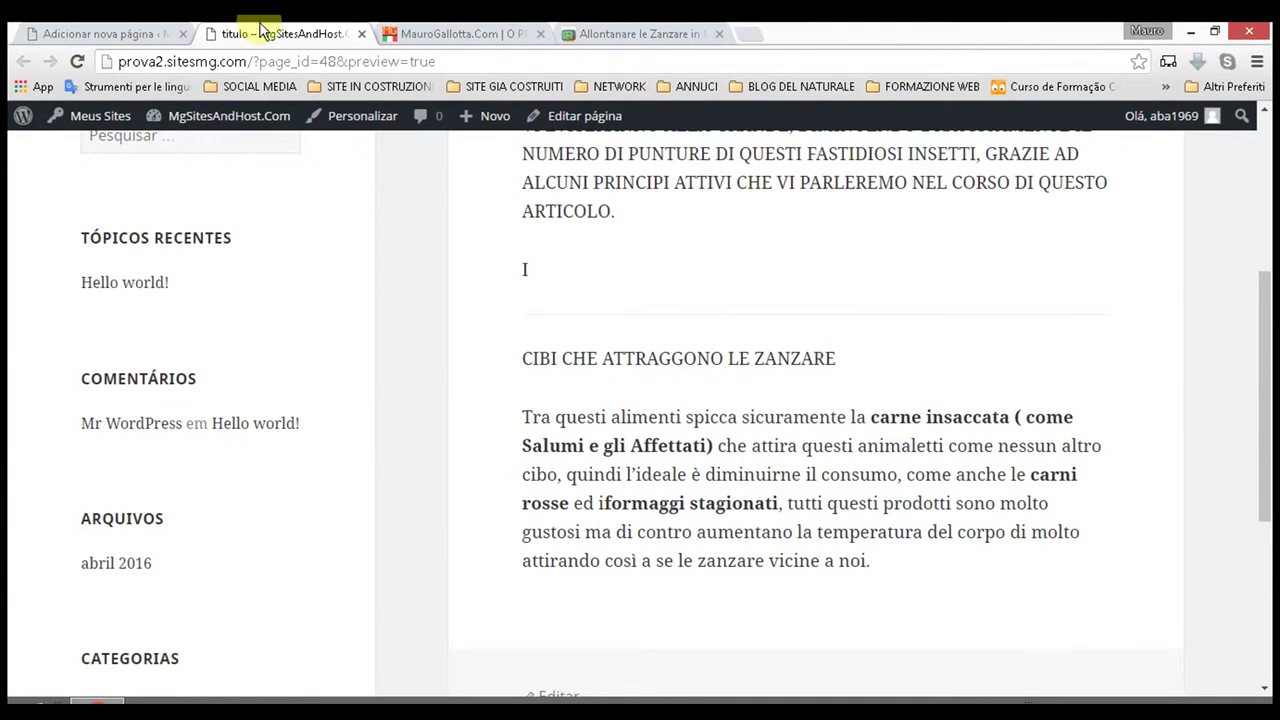
click(361, 33)
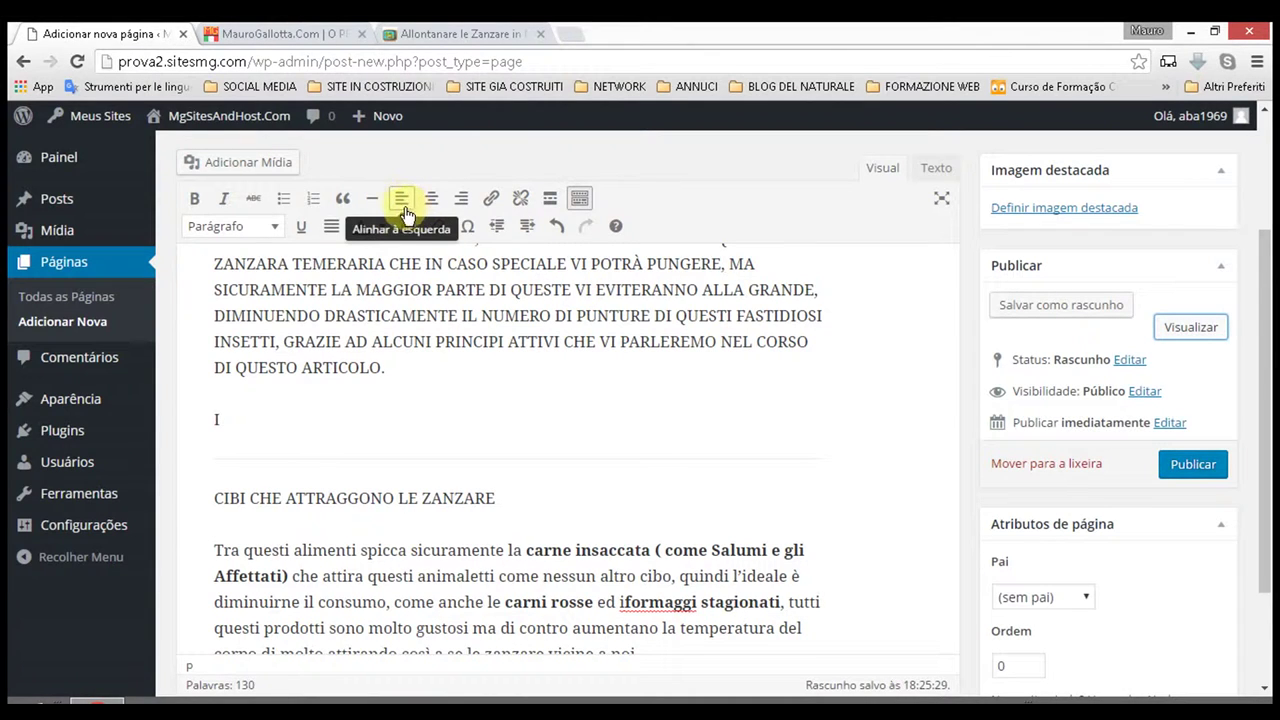
Step: Try centered, right and left alignment on the first paragraph, and finish with it justified
drag(408, 371, 140, 245)
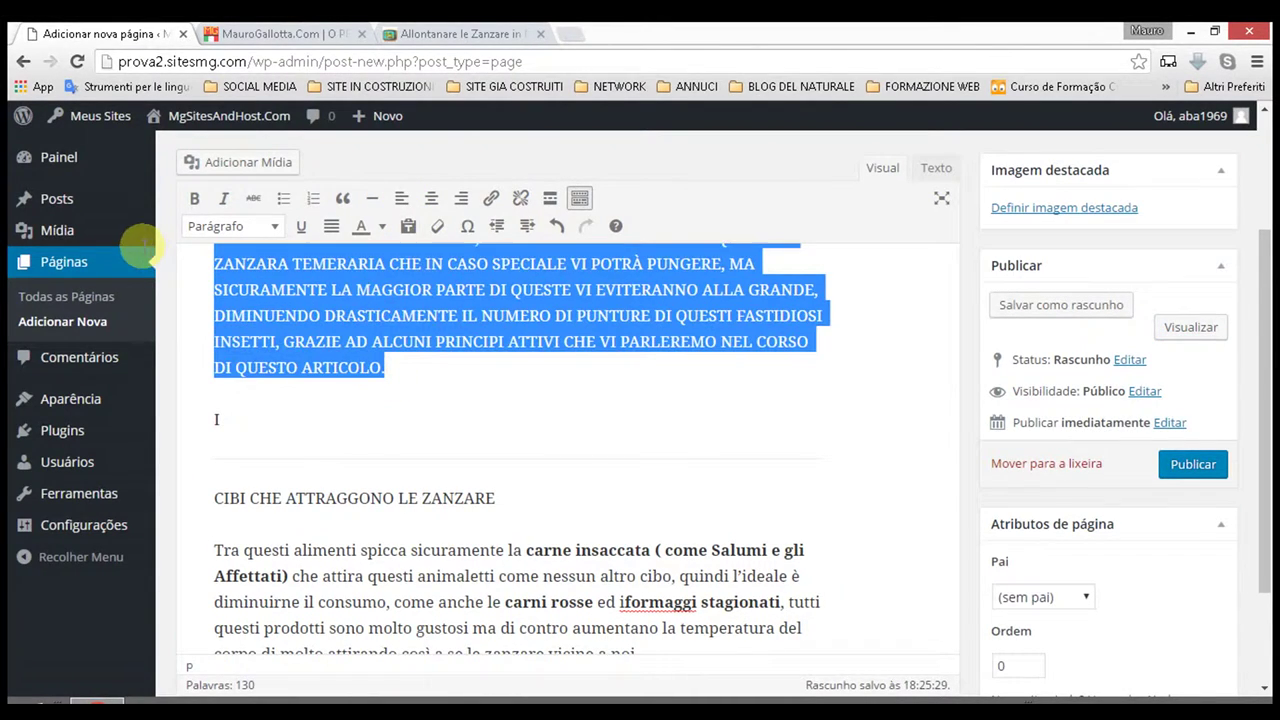
click(426, 199)
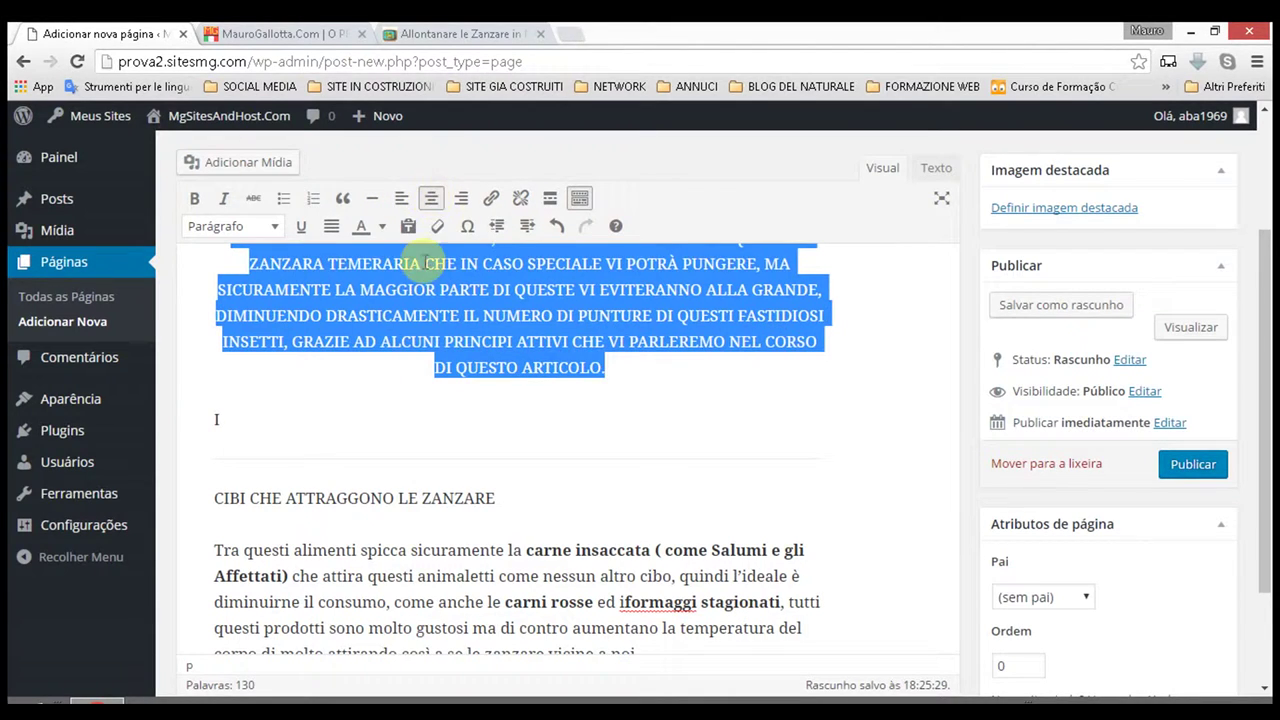
scroll(425, 268, up, 1)
click(460, 227)
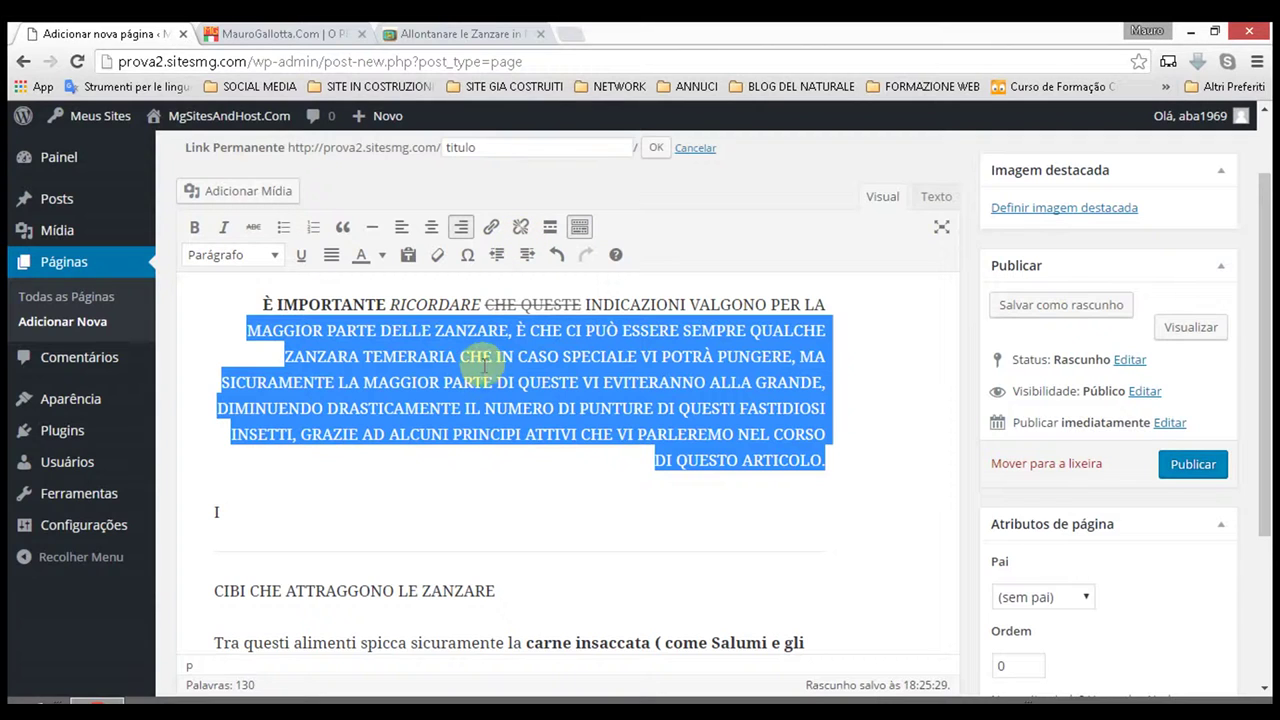
click(401, 238)
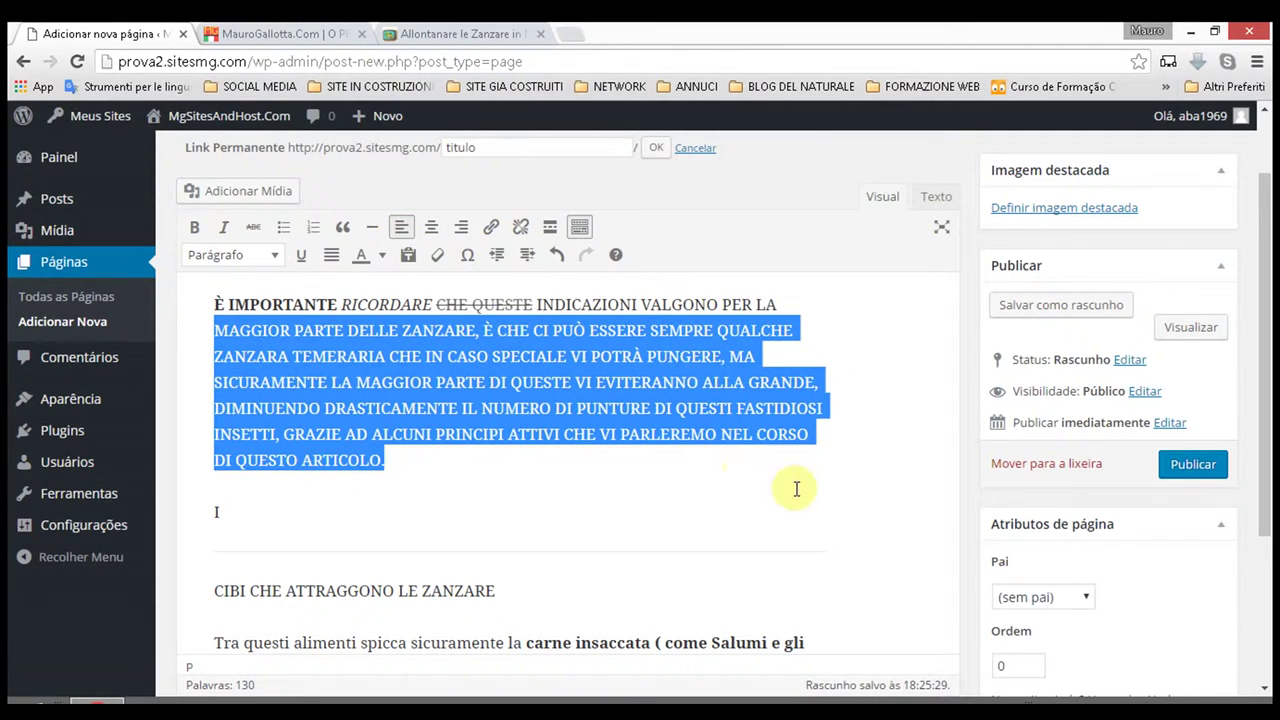
click(332, 257)
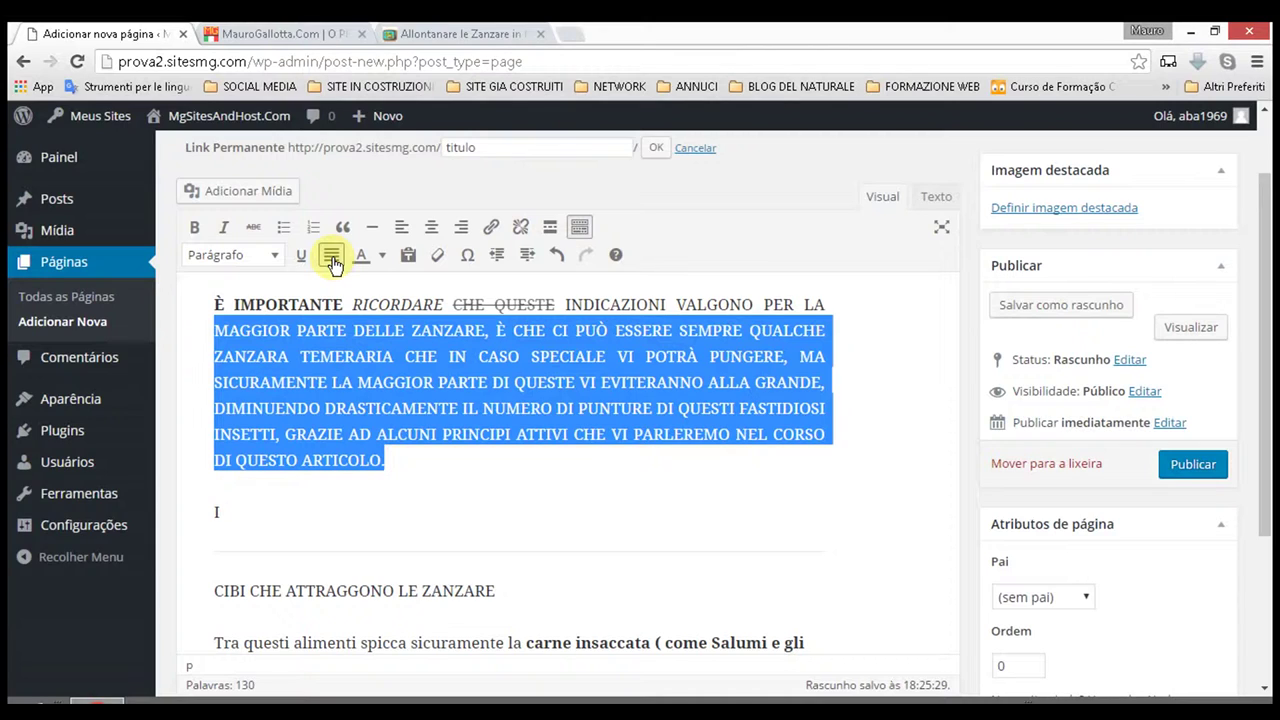
click(322, 347)
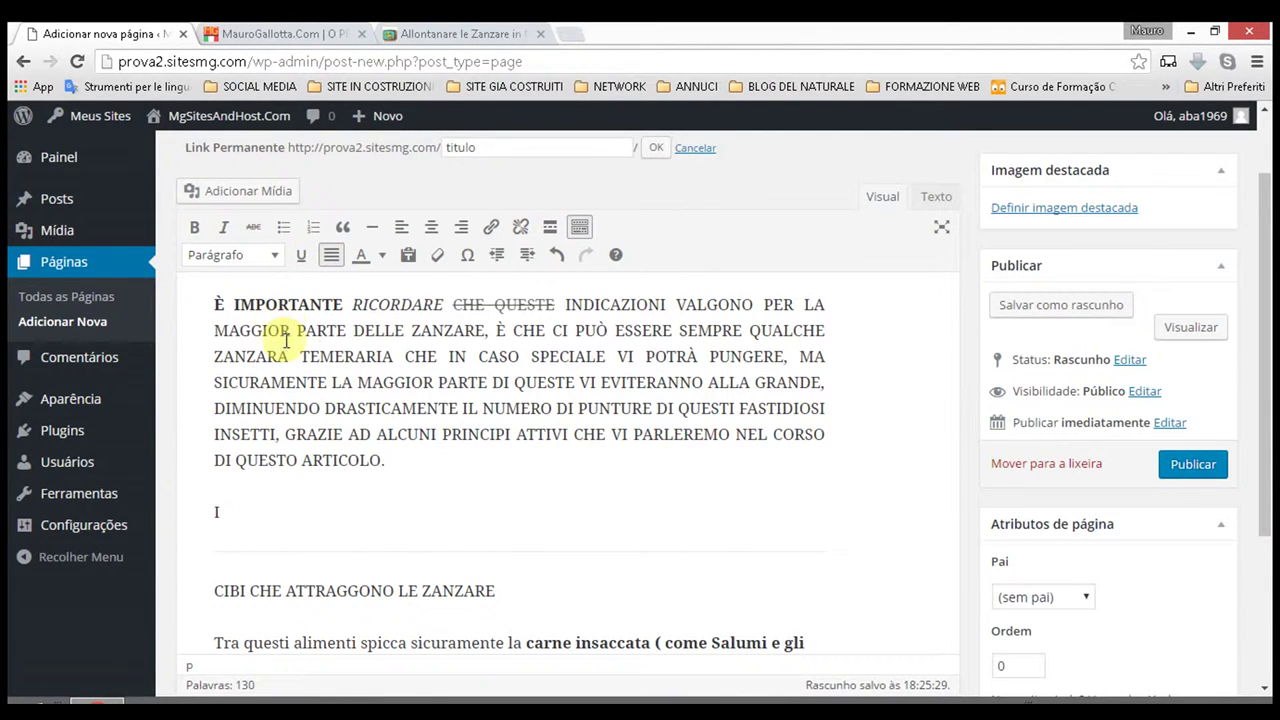
Step: Underline the word "MAGGIOR" at the start of the first paragraph's second line
drag(210, 333, 297, 332)
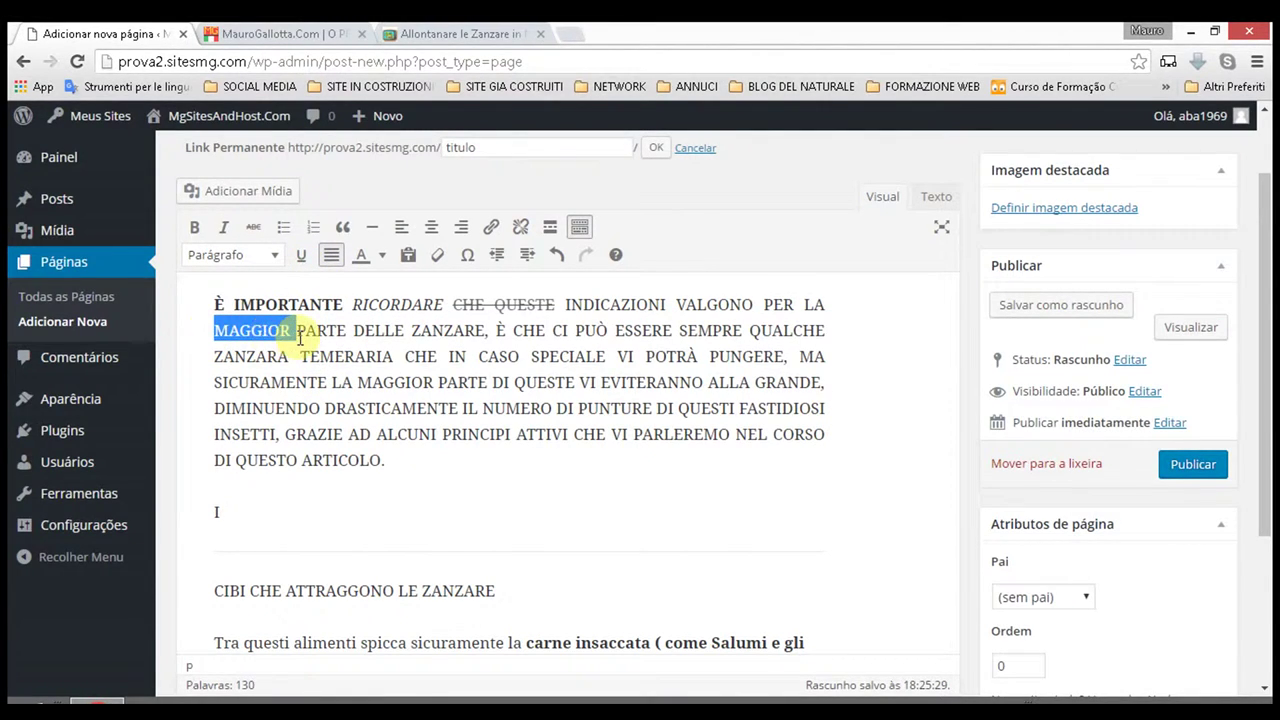
click(304, 262)
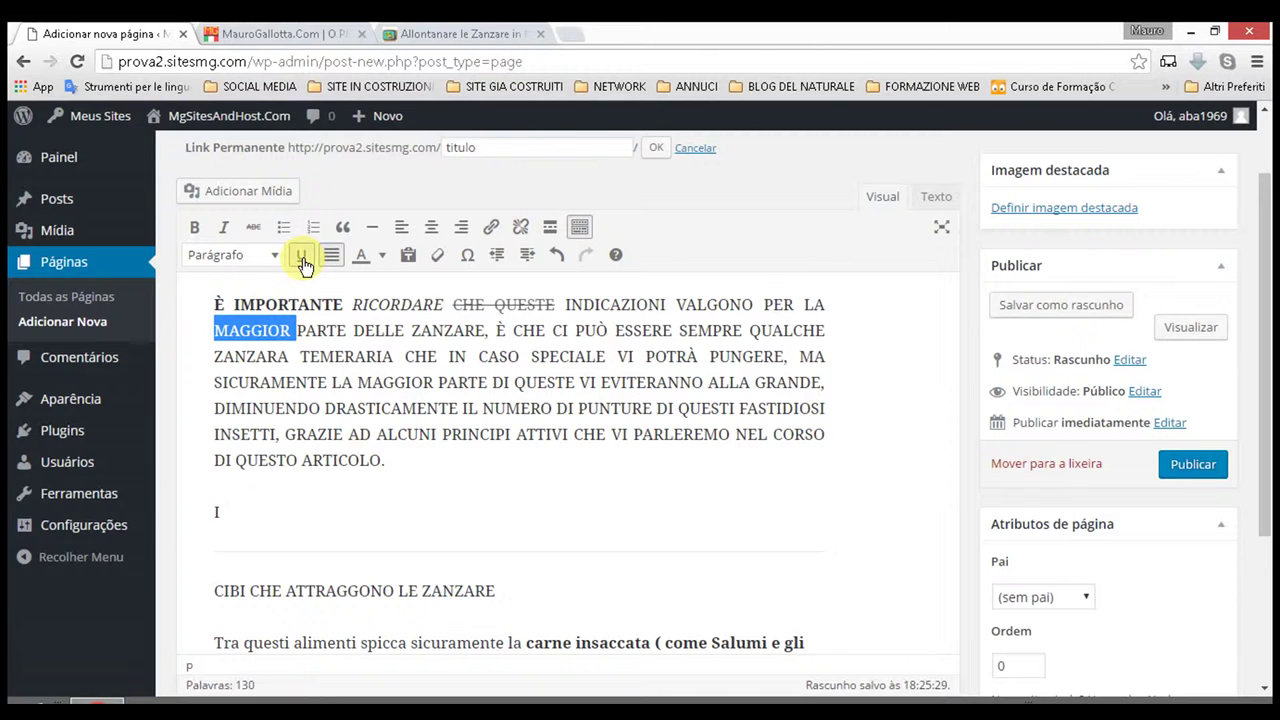
click(307, 356)
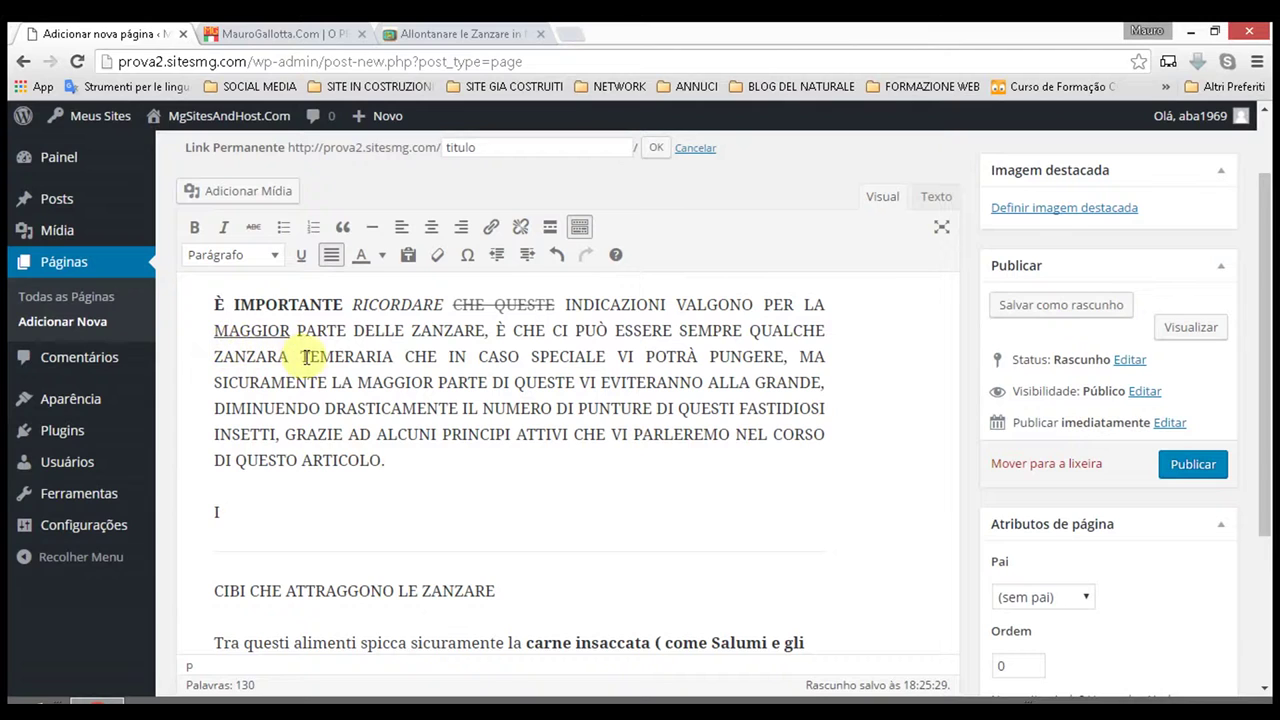
Step: Color the word "TEMERARIA" in the first paragraph red
click(381, 254)
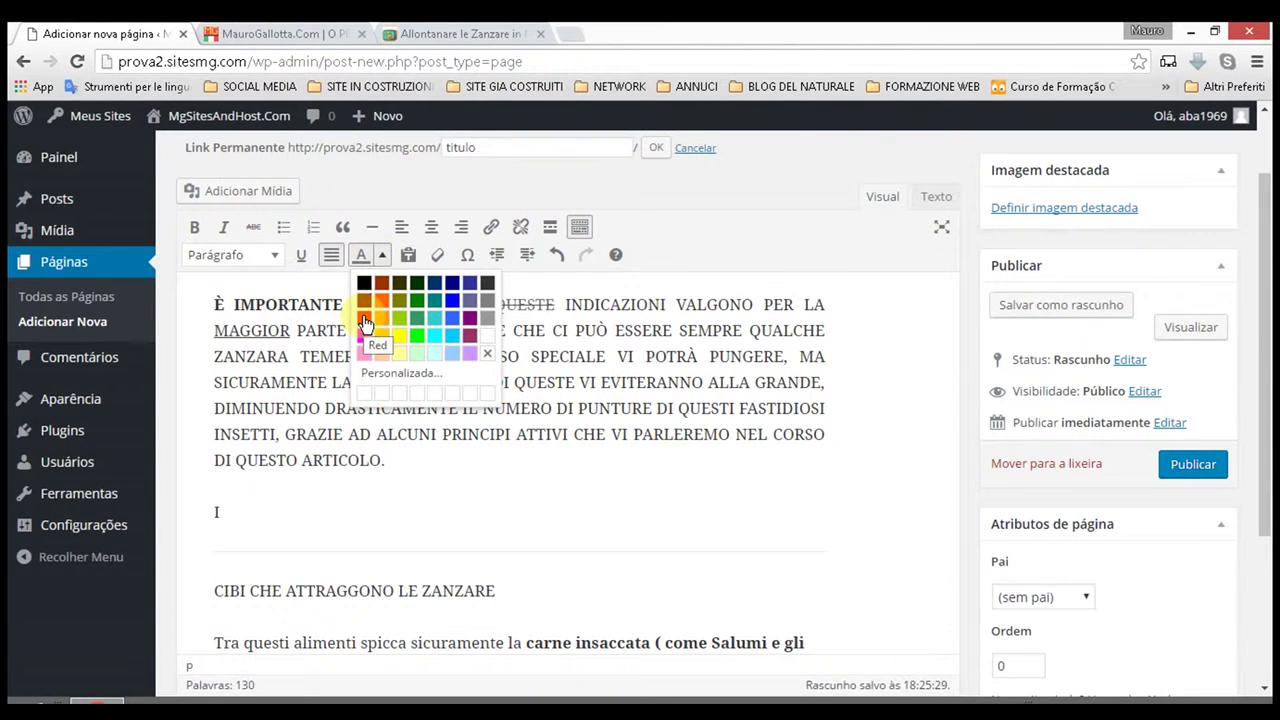
drag(300, 356, 400, 360)
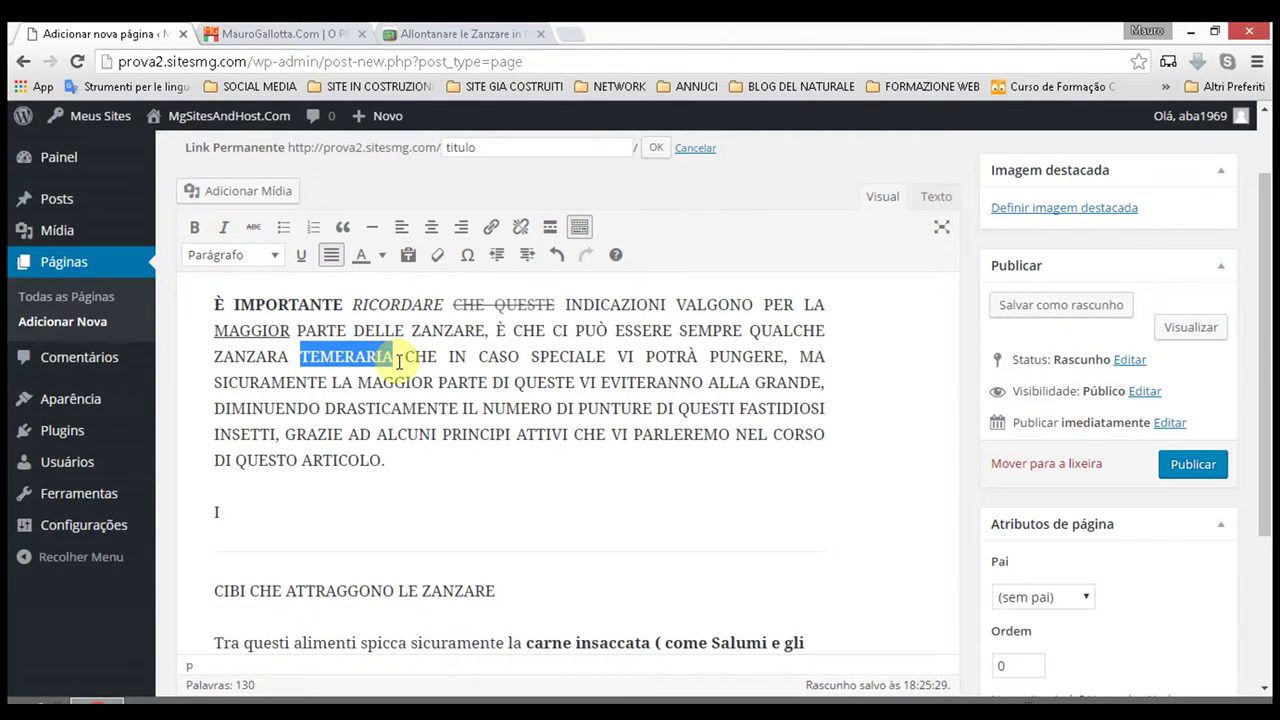
click(381, 254)
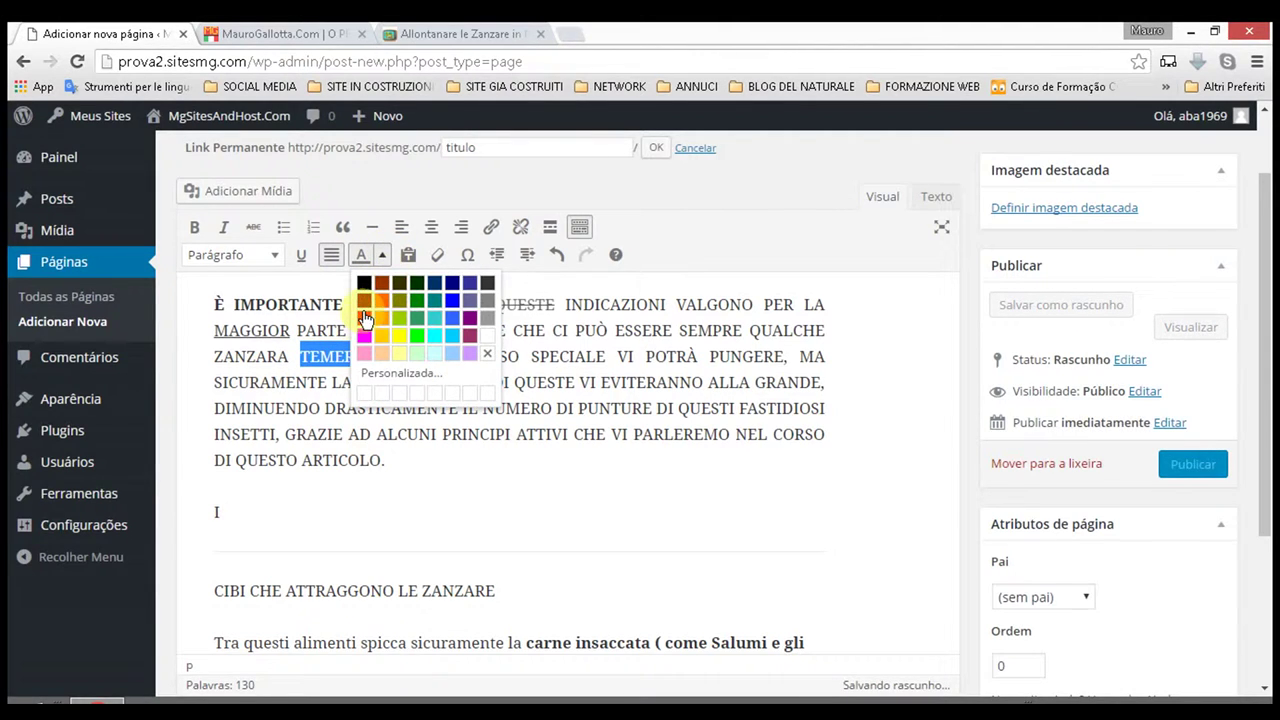
click(364, 318)
click(448, 357)
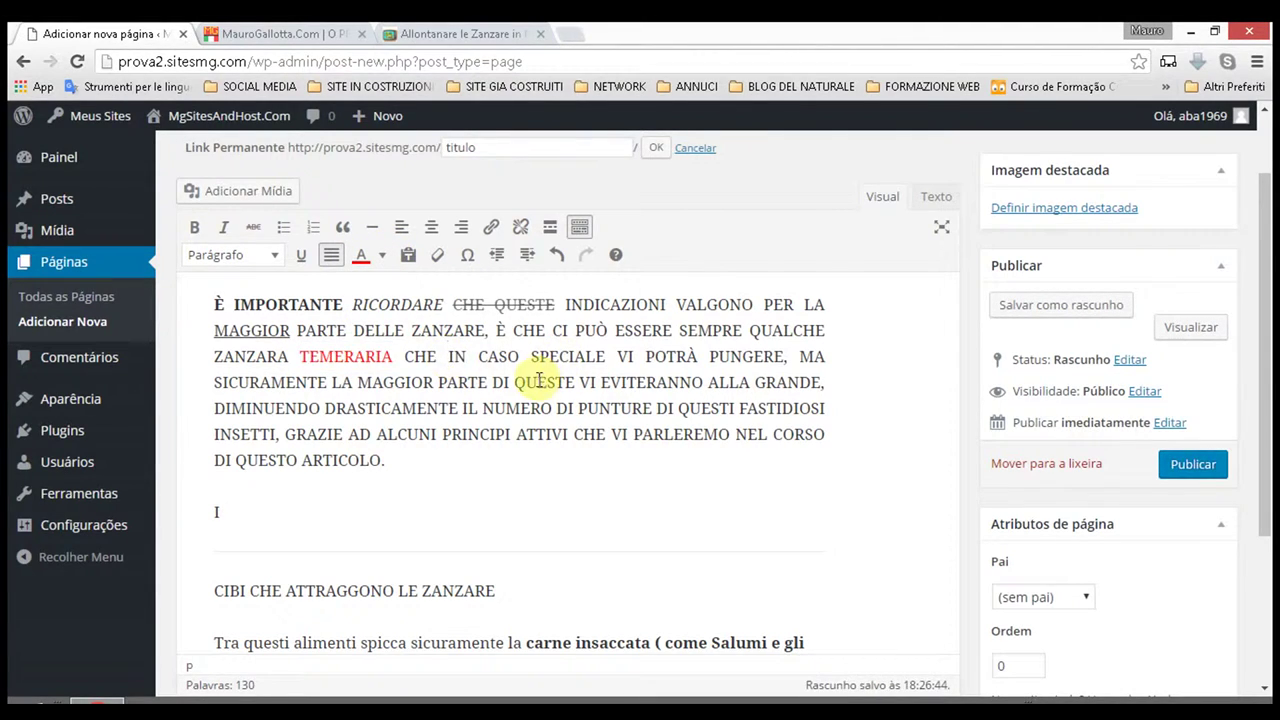
Step: Try plain-text paste mode and bring up the copy option for the selected text in the source blog article, returning to the page editor
click(410, 258)
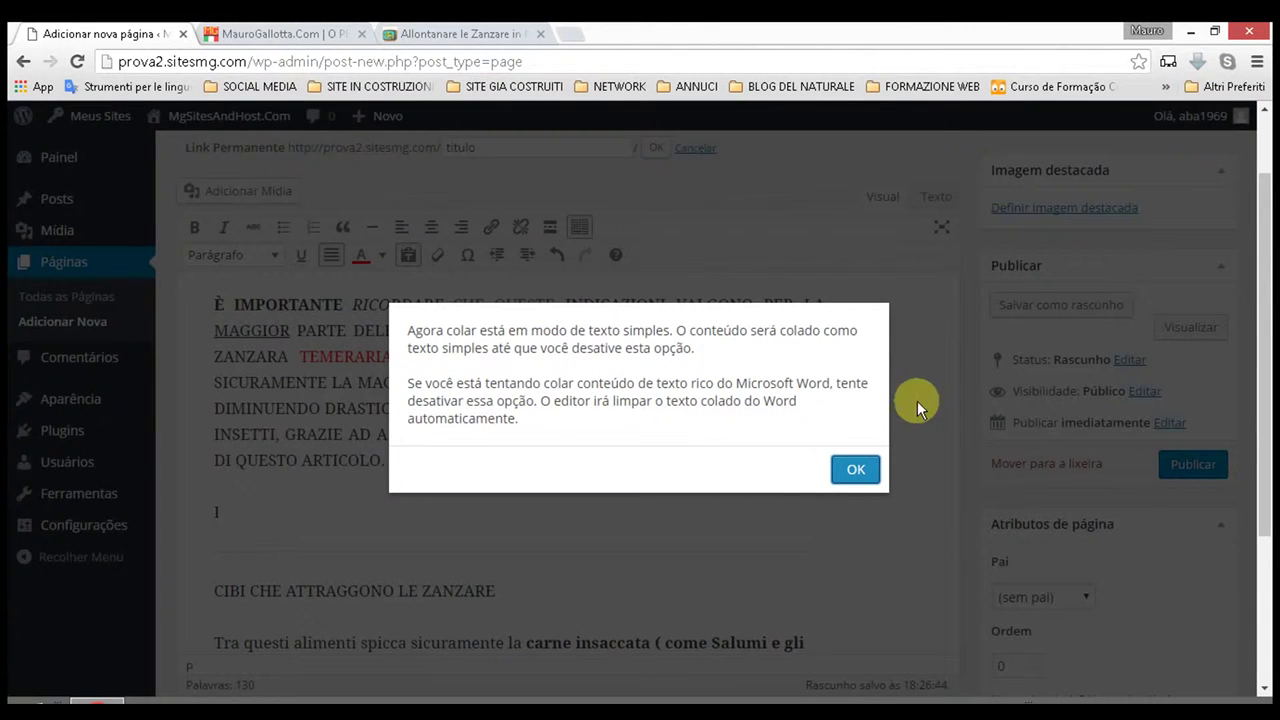
click(868, 473)
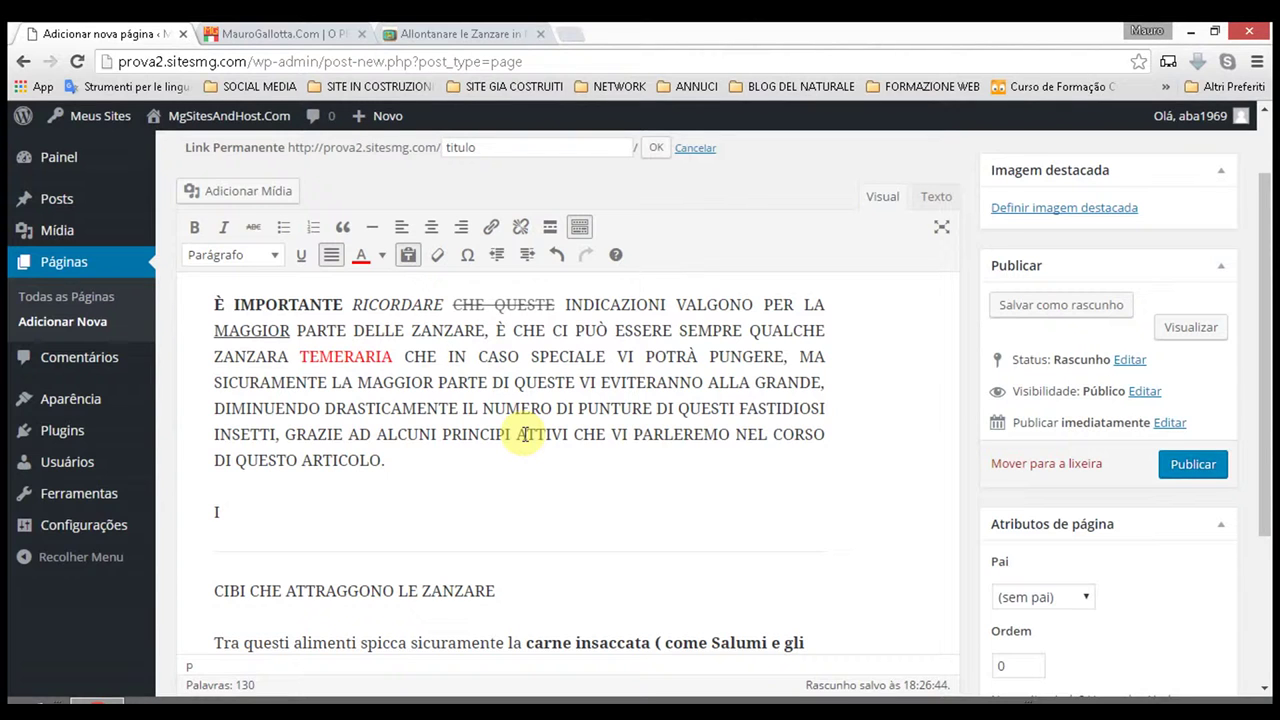
click(400, 33)
drag(533, 414, 651, 429)
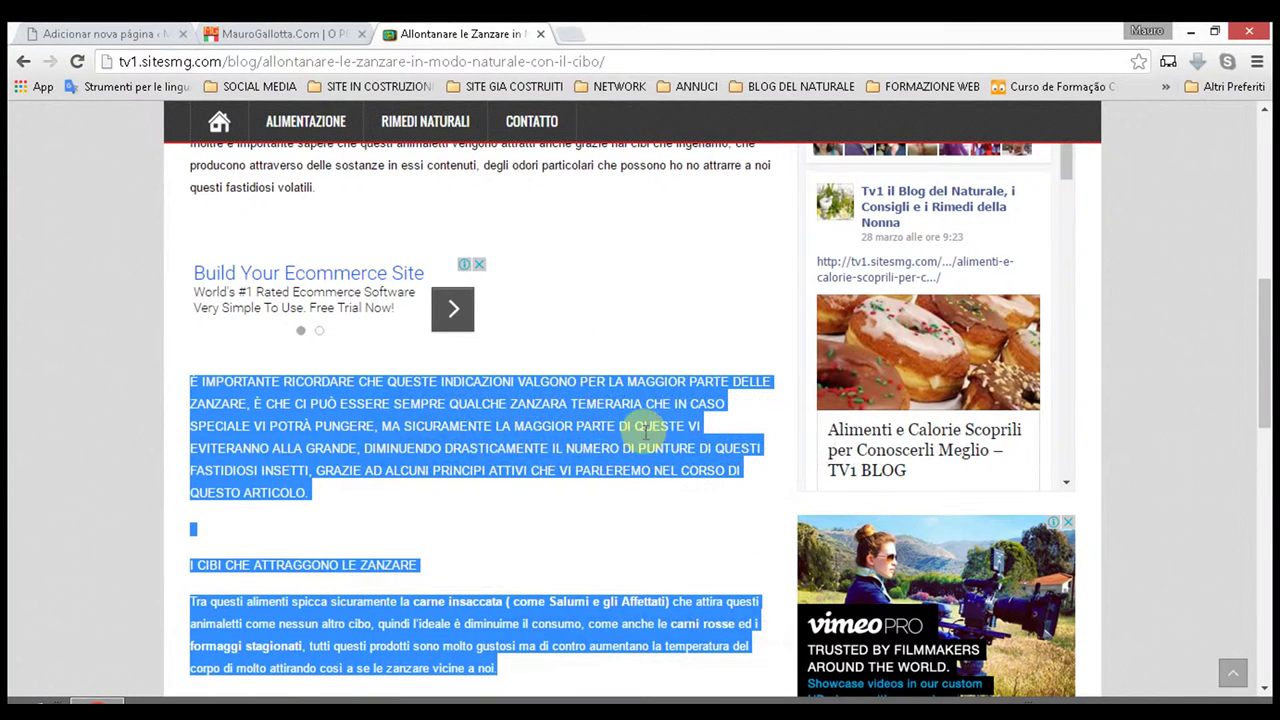
right_click(617, 432)
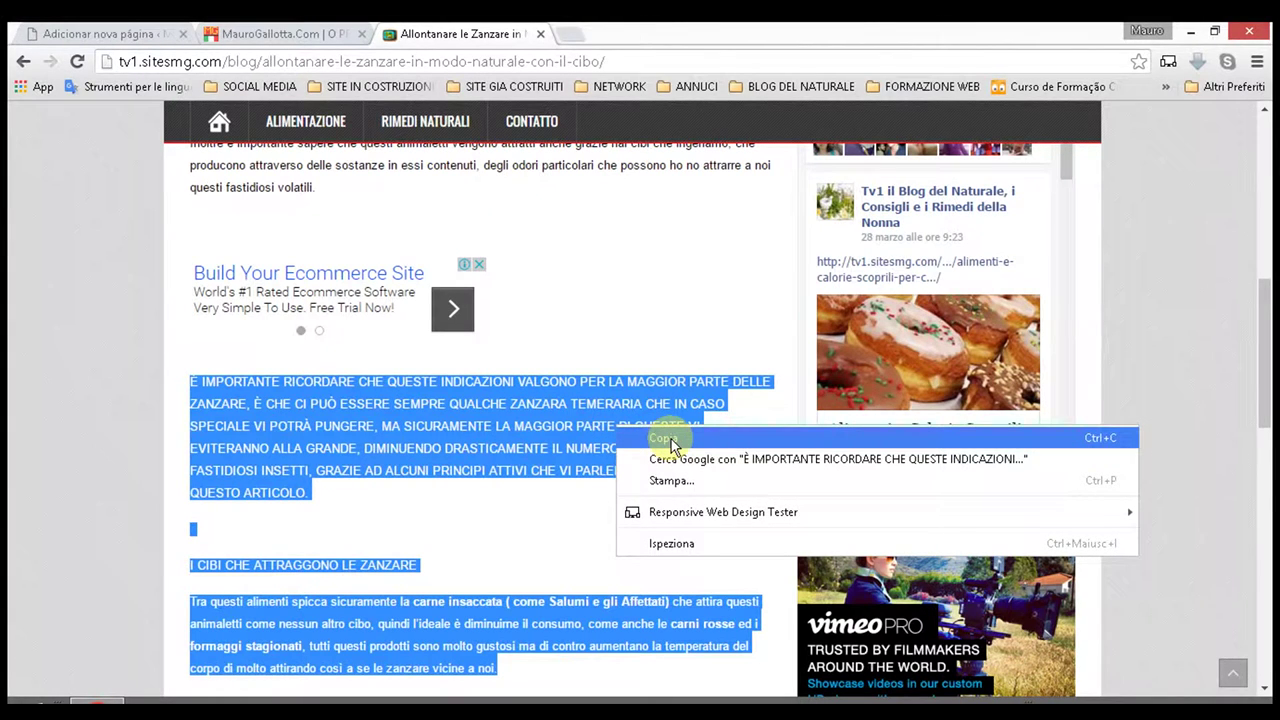
click(110, 33)
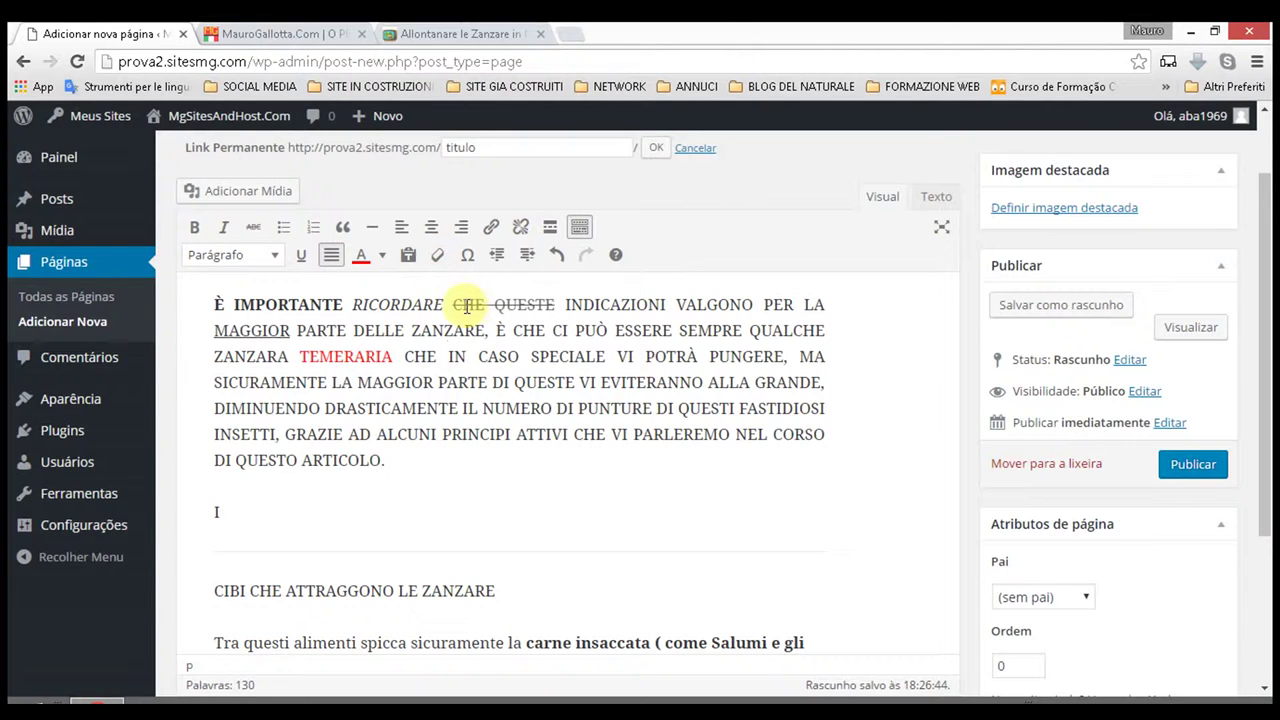
Step: Clear the formatting from the words "CHE QUESTE" and "IMPORTANTE RICORDARE" in the first line
drag(455, 305, 558, 305)
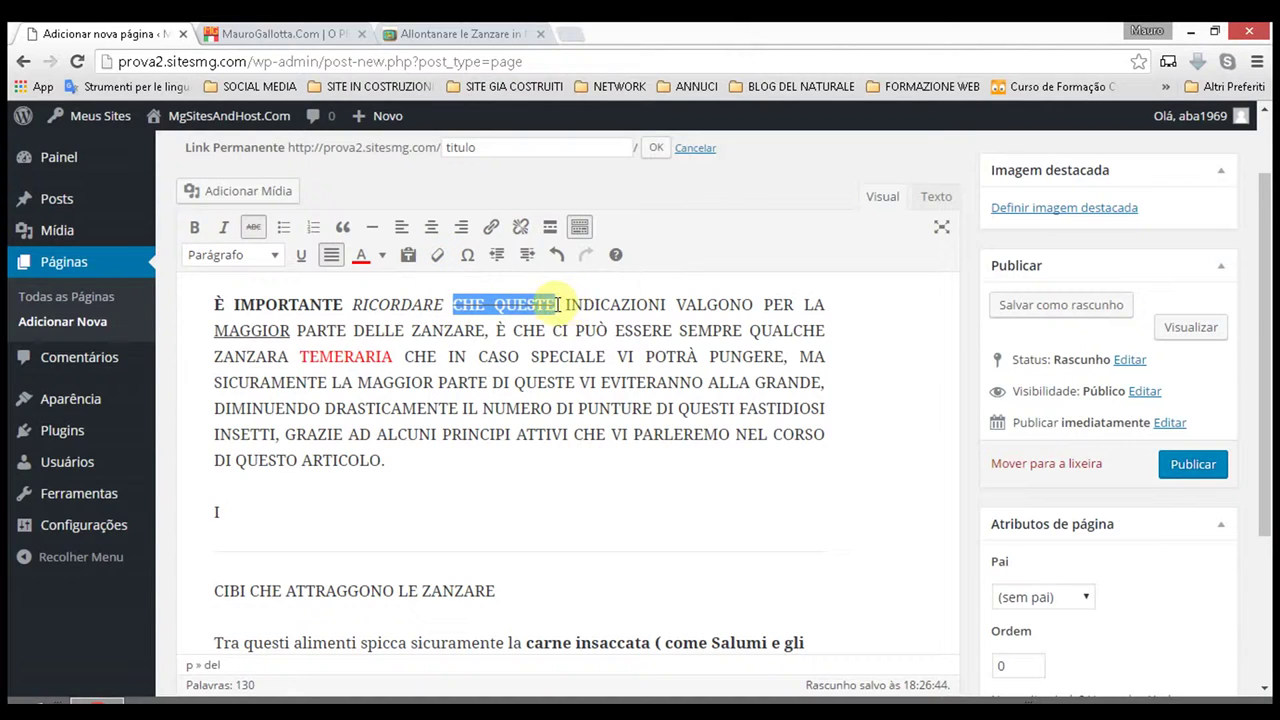
click(437, 255)
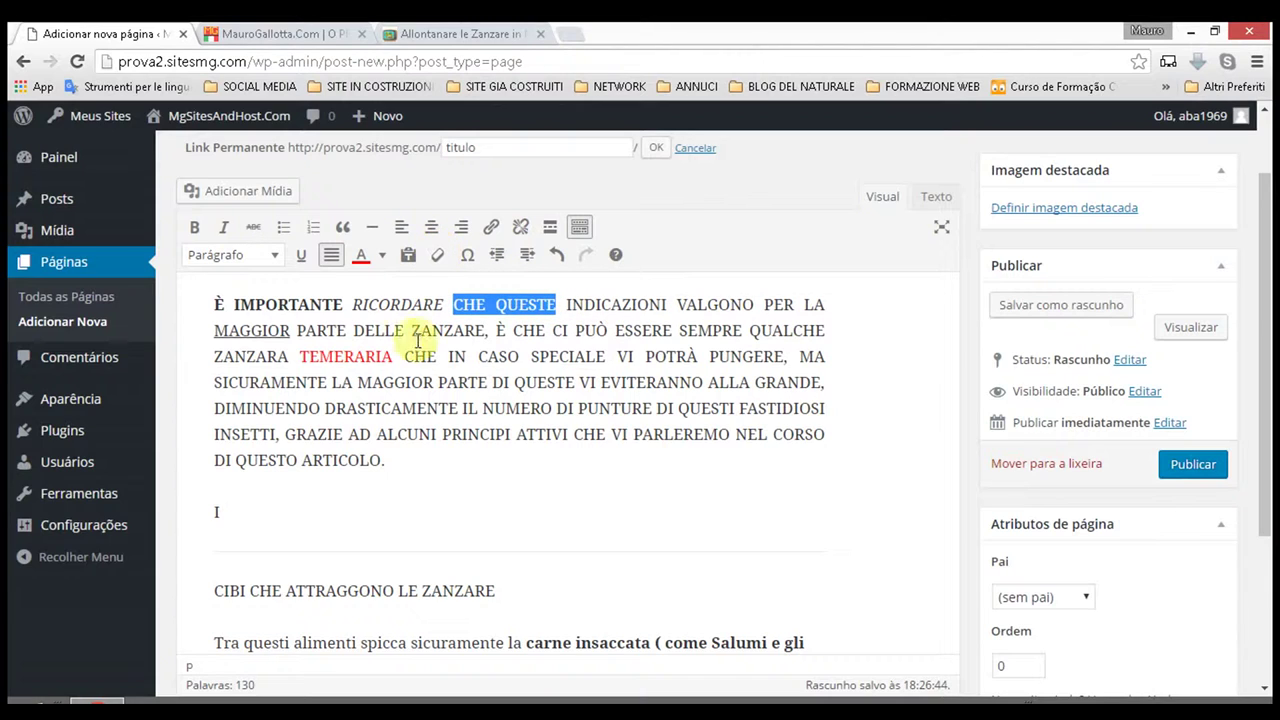
click(540, 382)
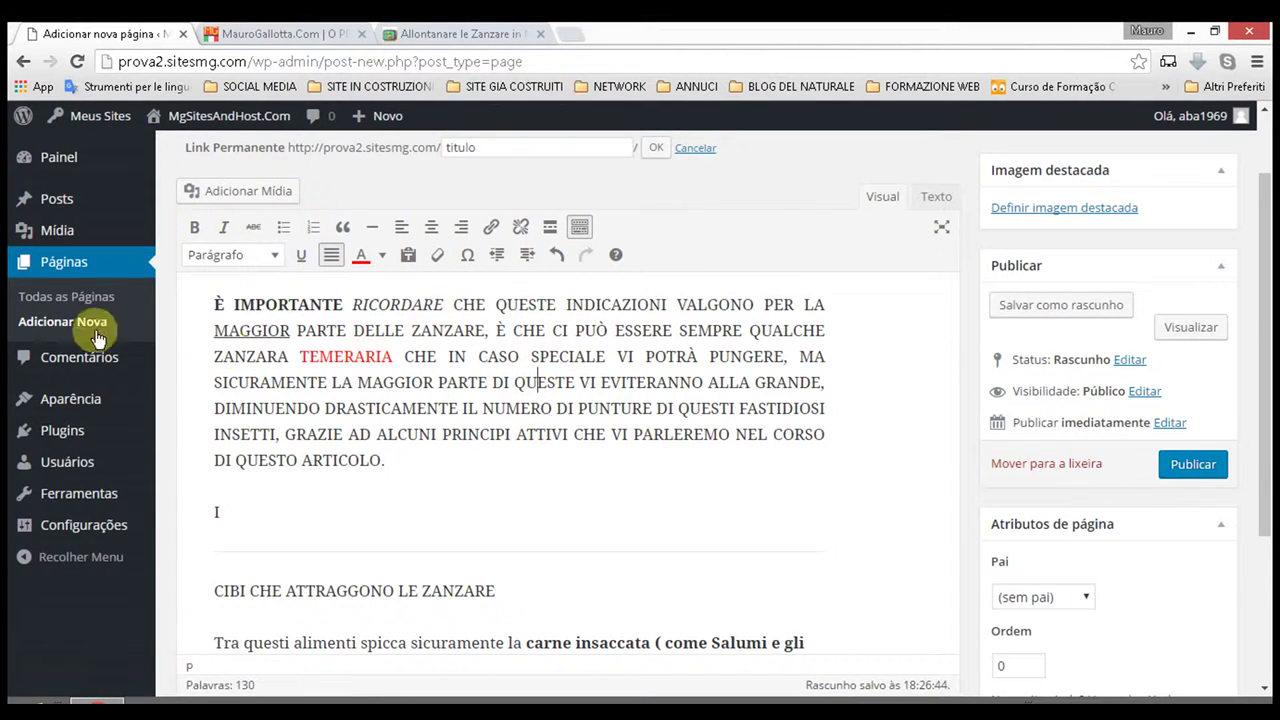
drag(237, 304, 446, 313)
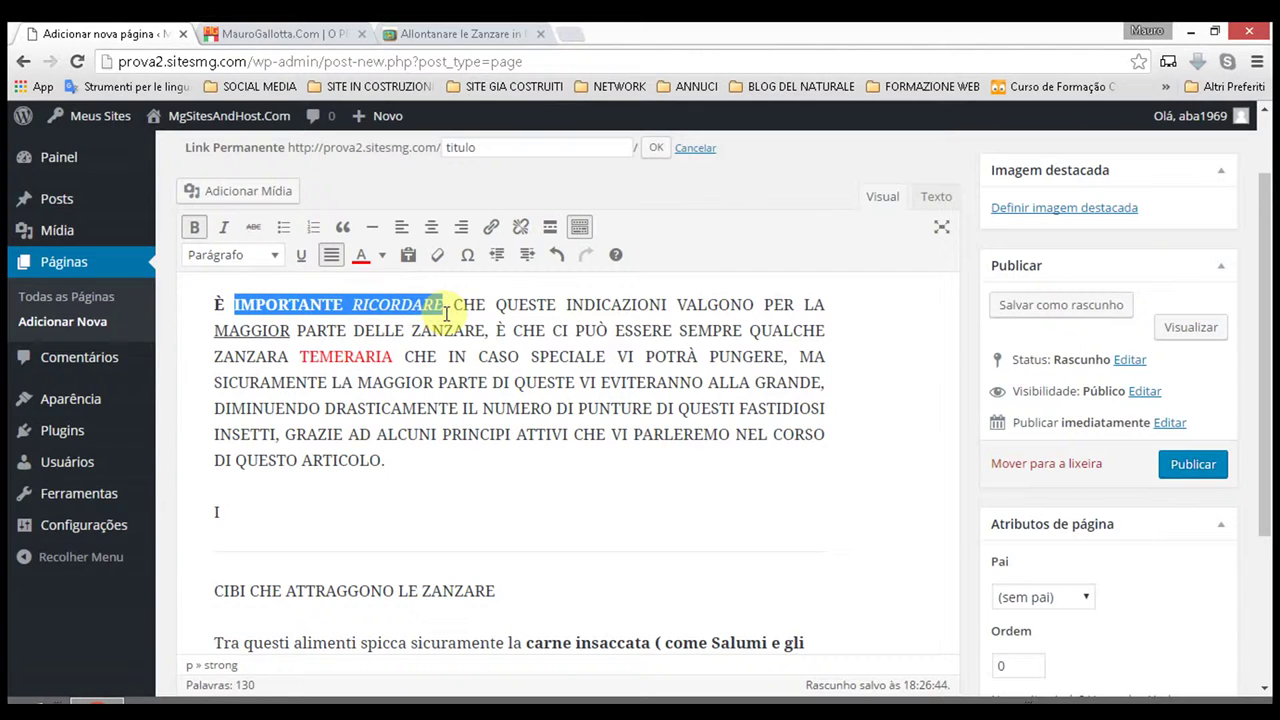
click(437, 254)
click(389, 434)
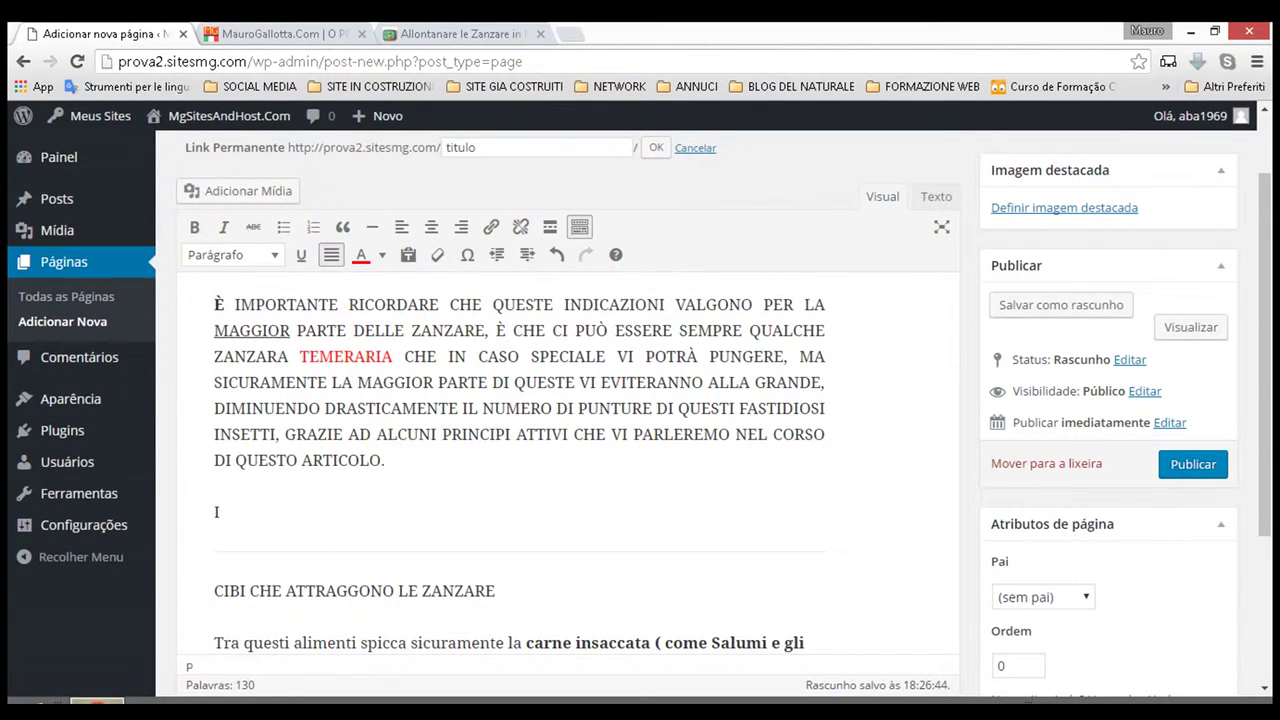
Step: Look through the special characters available for insertion and close the table without inserting any
click(468, 256)
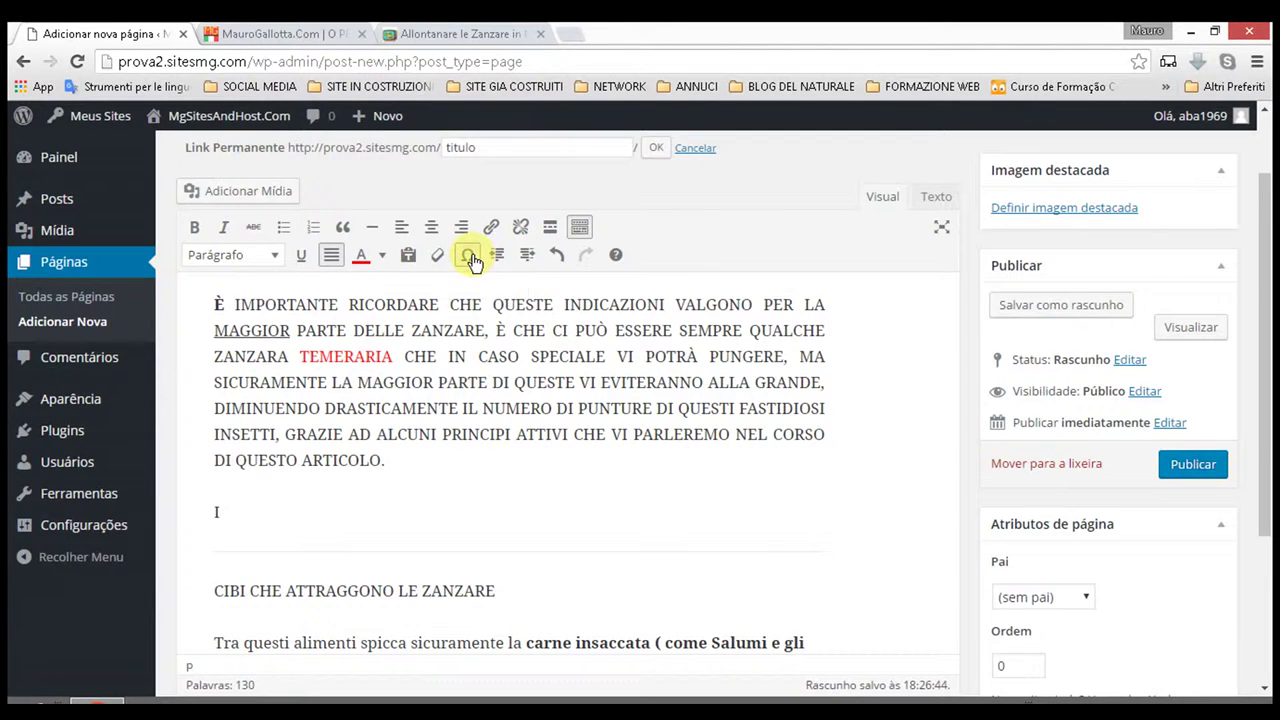
scroll(474, 380, down, 3)
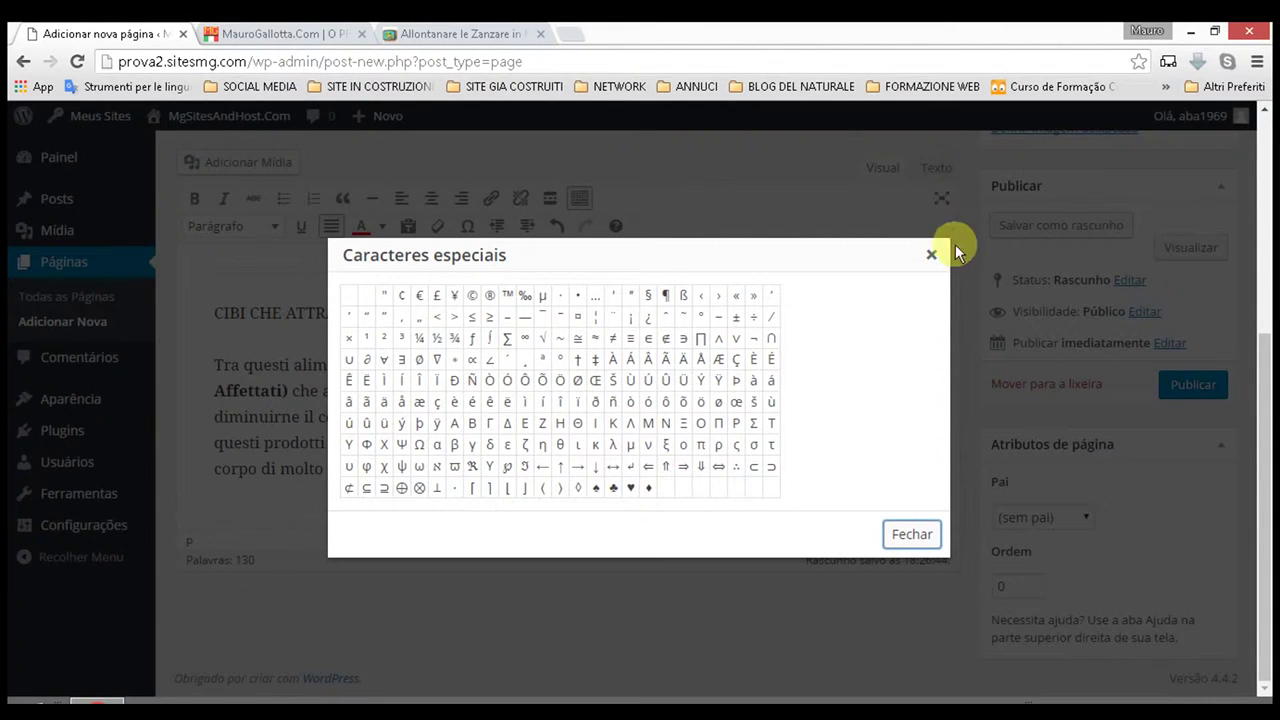
click(933, 258)
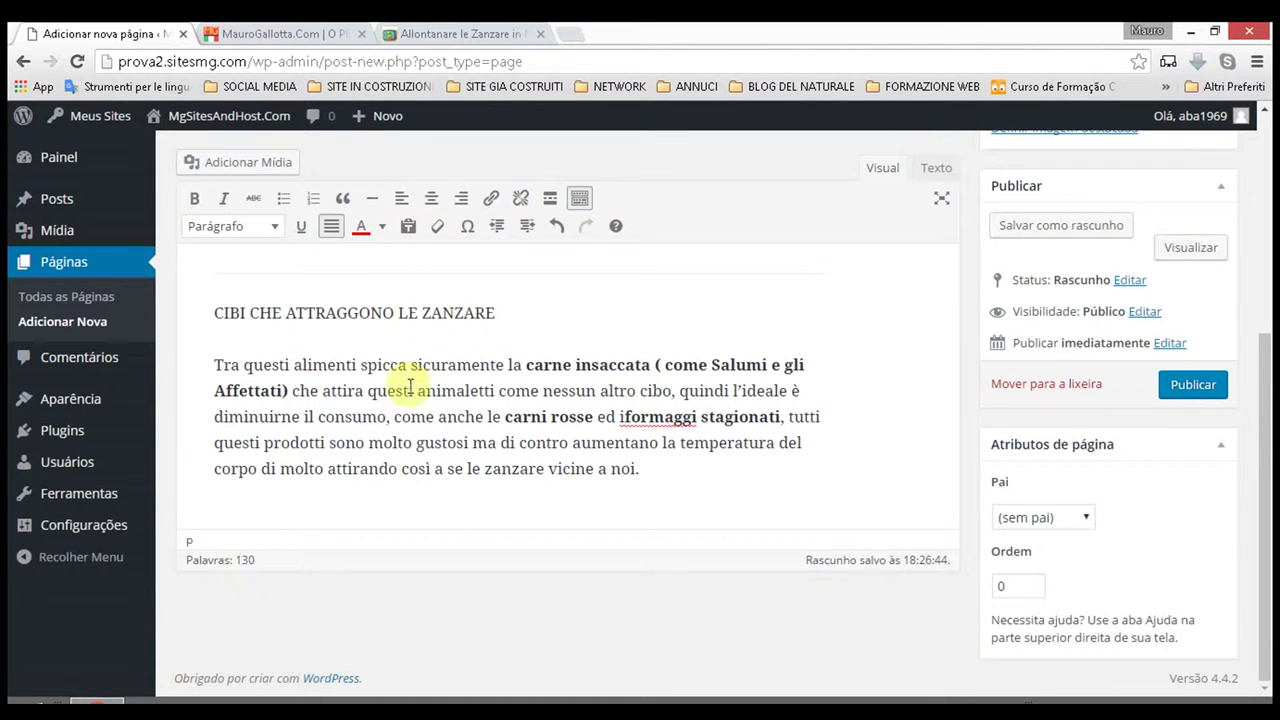
Step: Indent the heading "CIBI CHE ATTRAGGONO LE ZANZARE" and the paragraph below it by six levels
click(657, 467)
drag(622, 461, 179, 311)
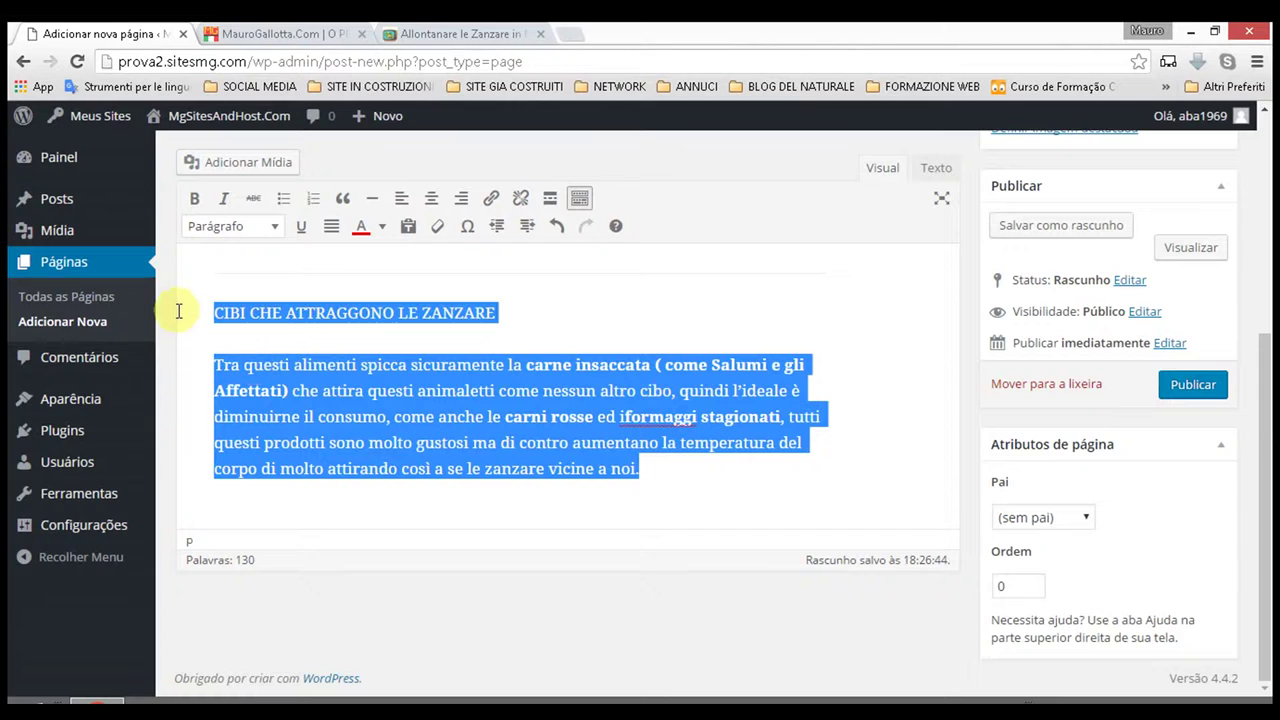
click(527, 226)
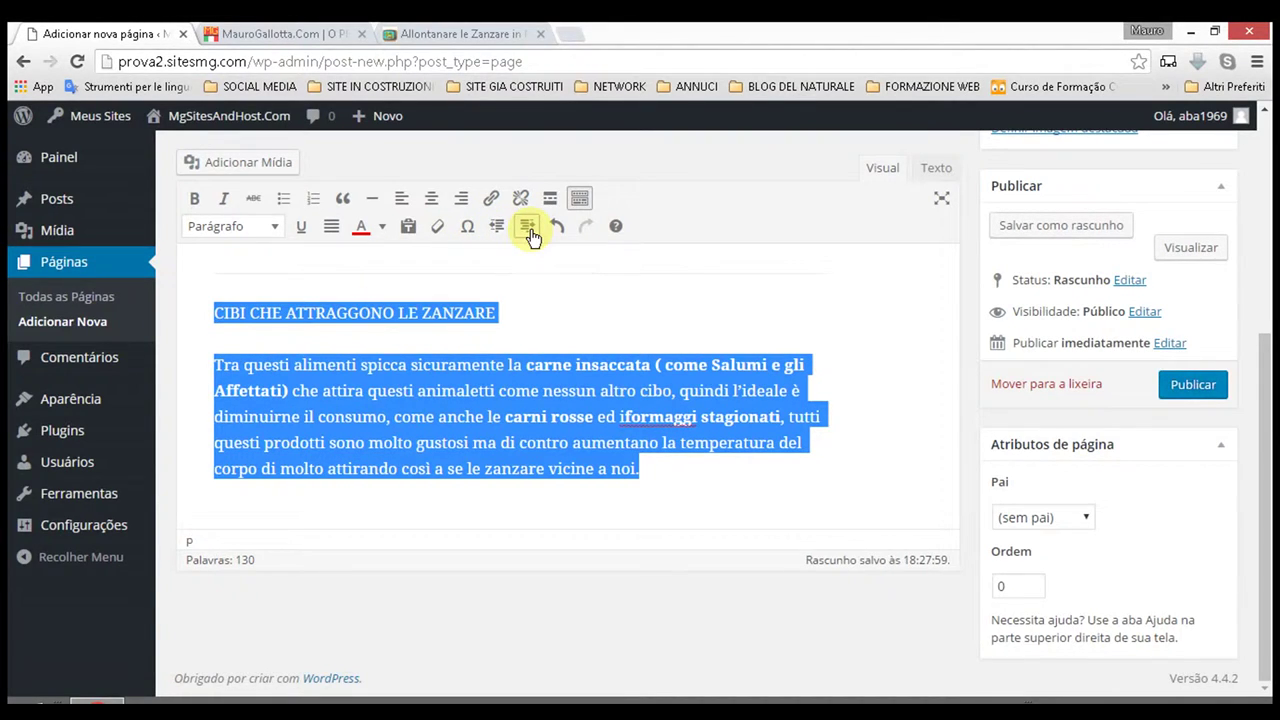
click(527, 226)
click(527, 226)
click(528, 228)
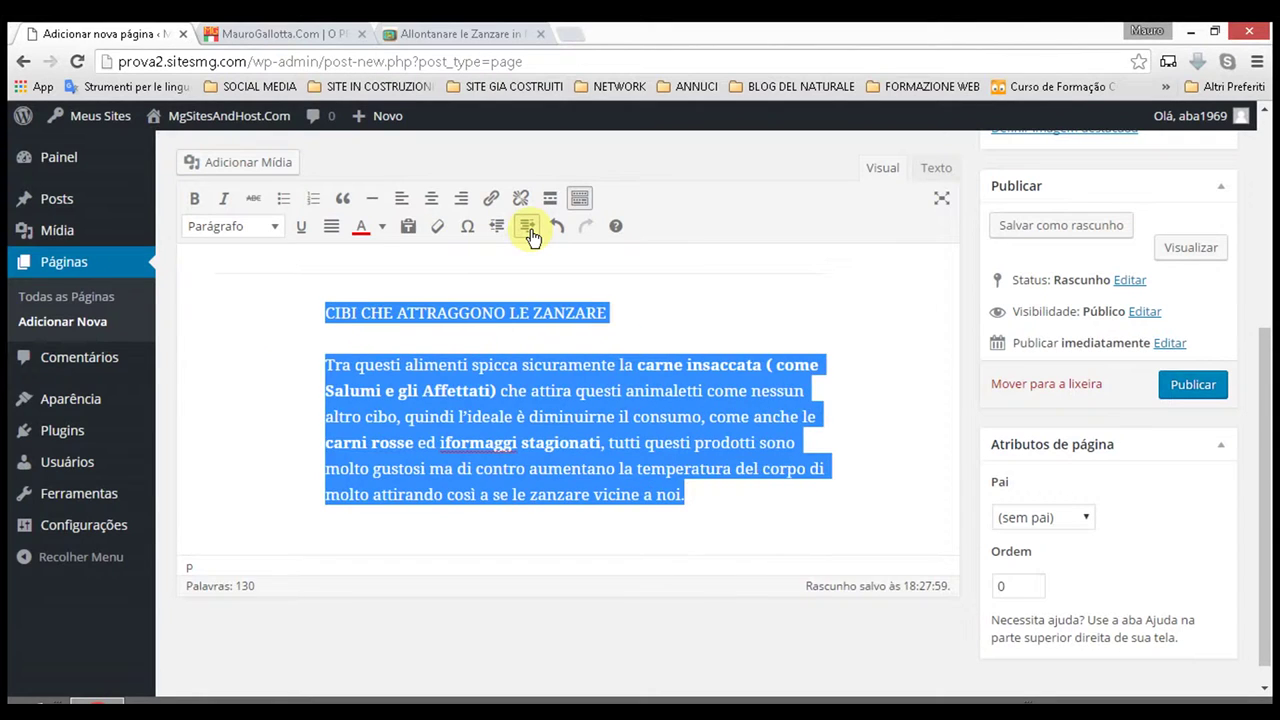
click(528, 228)
click(528, 228)
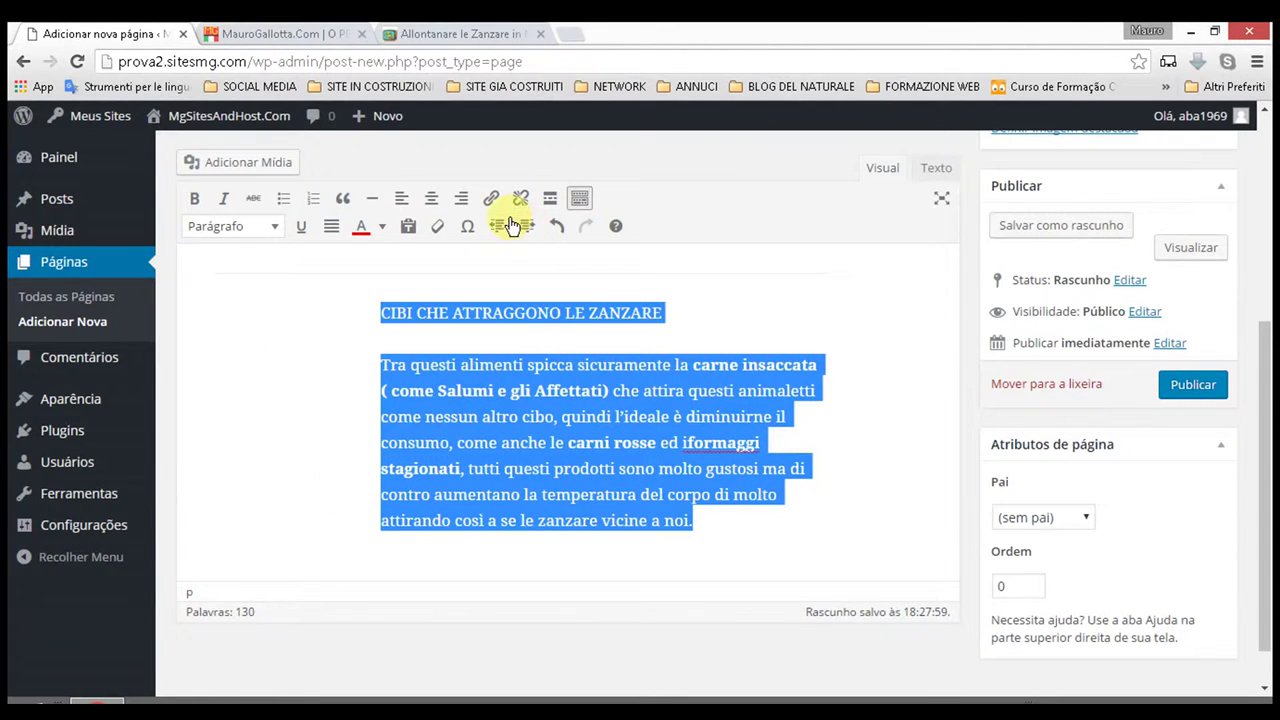
Step: Decrease the indent of the selected heading and paragraph by six levels, back to the margin
click(497, 226)
click(497, 226)
click(497, 226)
click(497, 226)
click(497, 226)
click(497, 226)
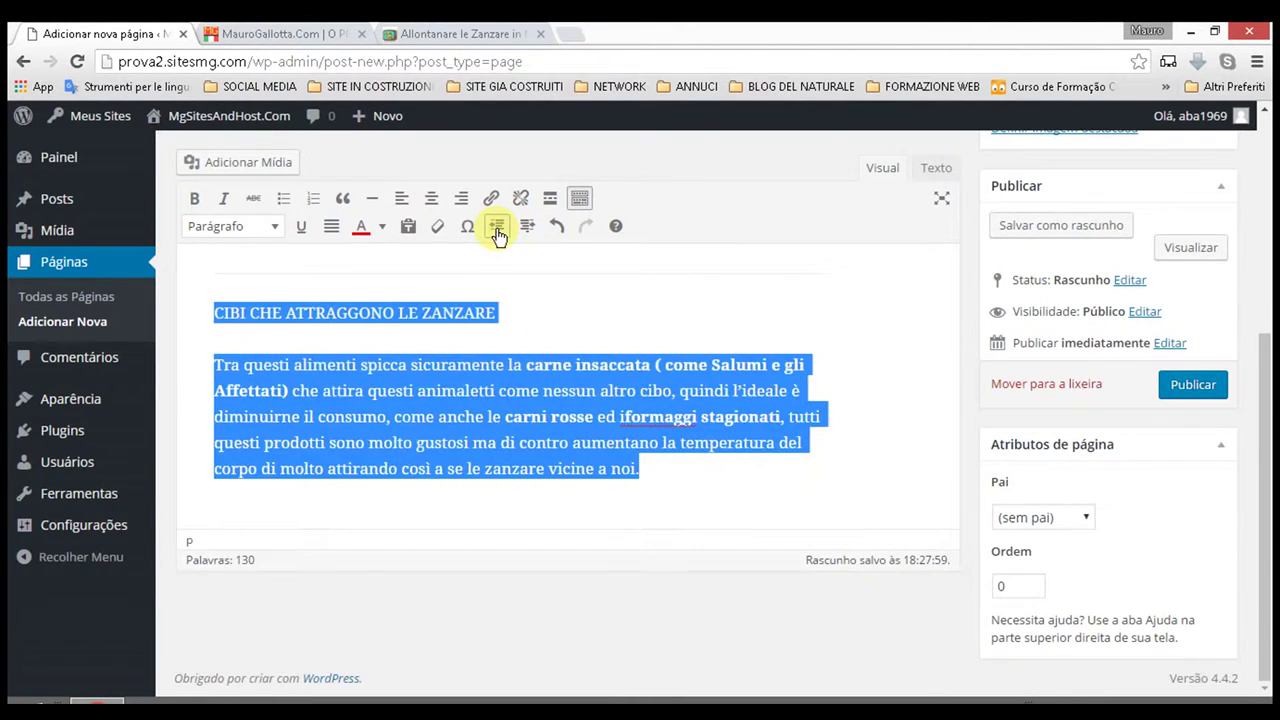
Step: Try undo and redo twice on the last indent change, ending with redo, and deselect the text
click(557, 227)
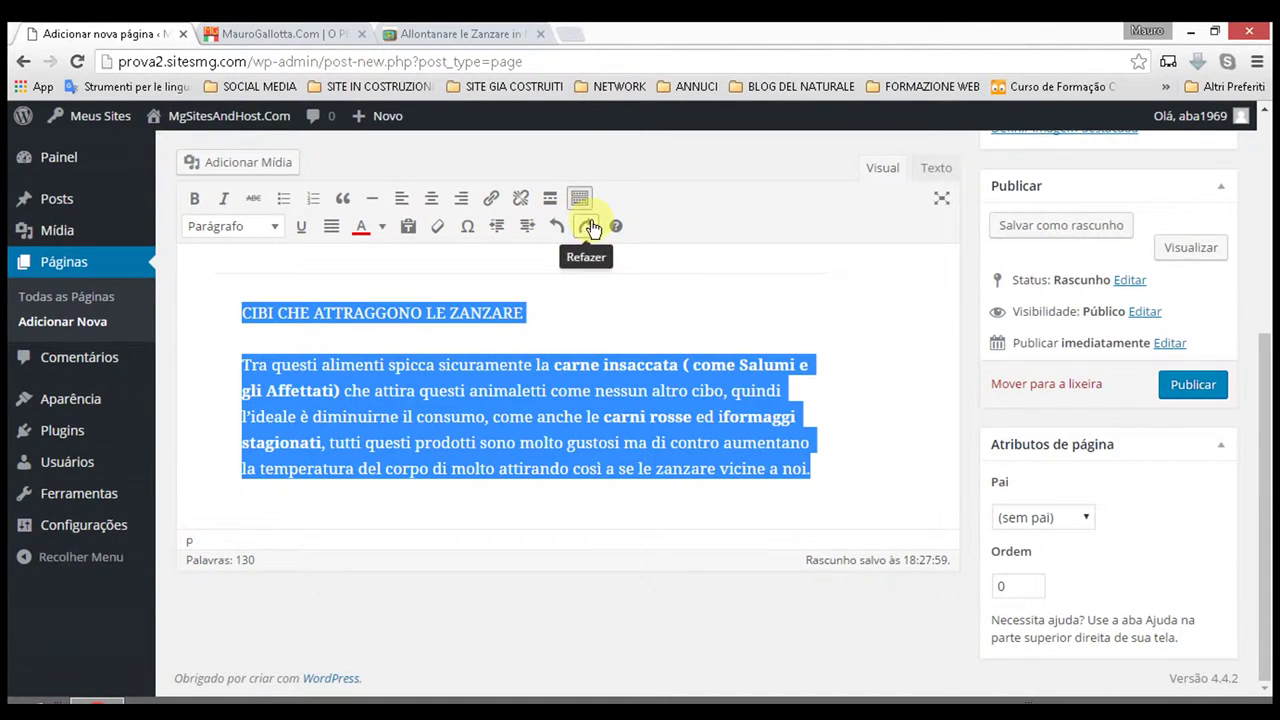
click(586, 226)
click(557, 229)
click(586, 226)
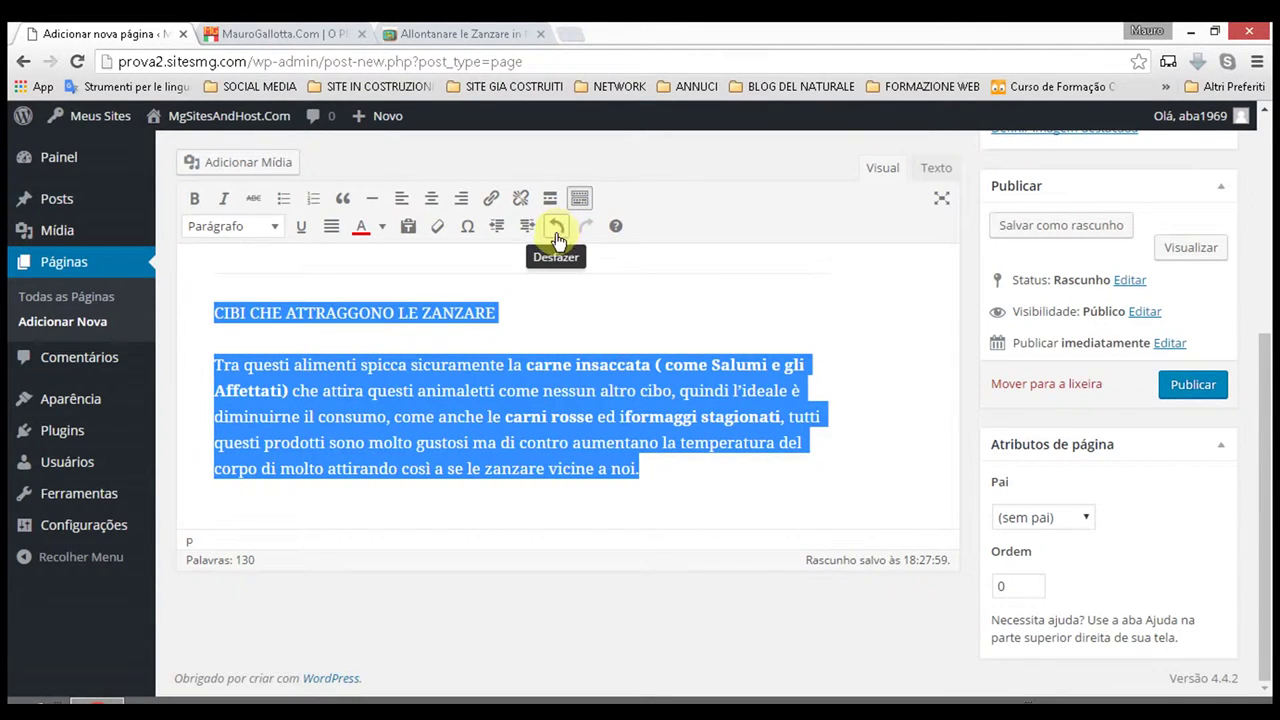
click(478, 391)
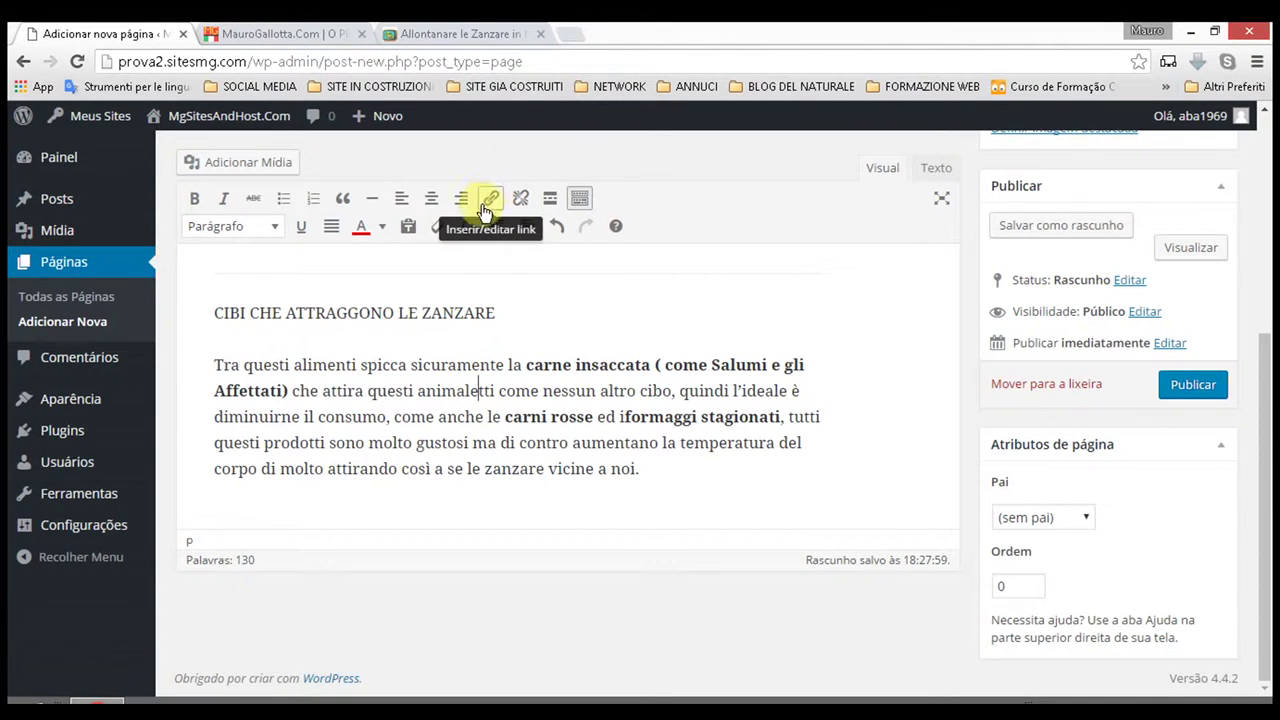
drag(214, 313, 509, 297)
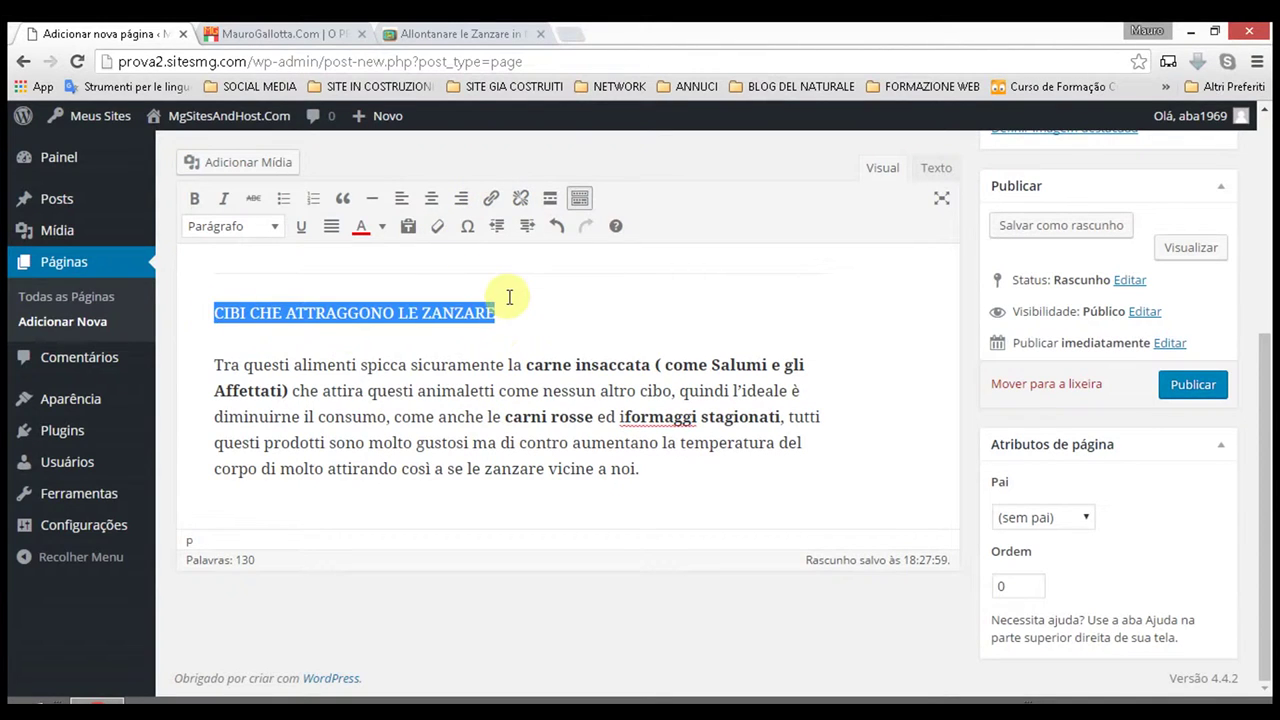
click(495, 200)
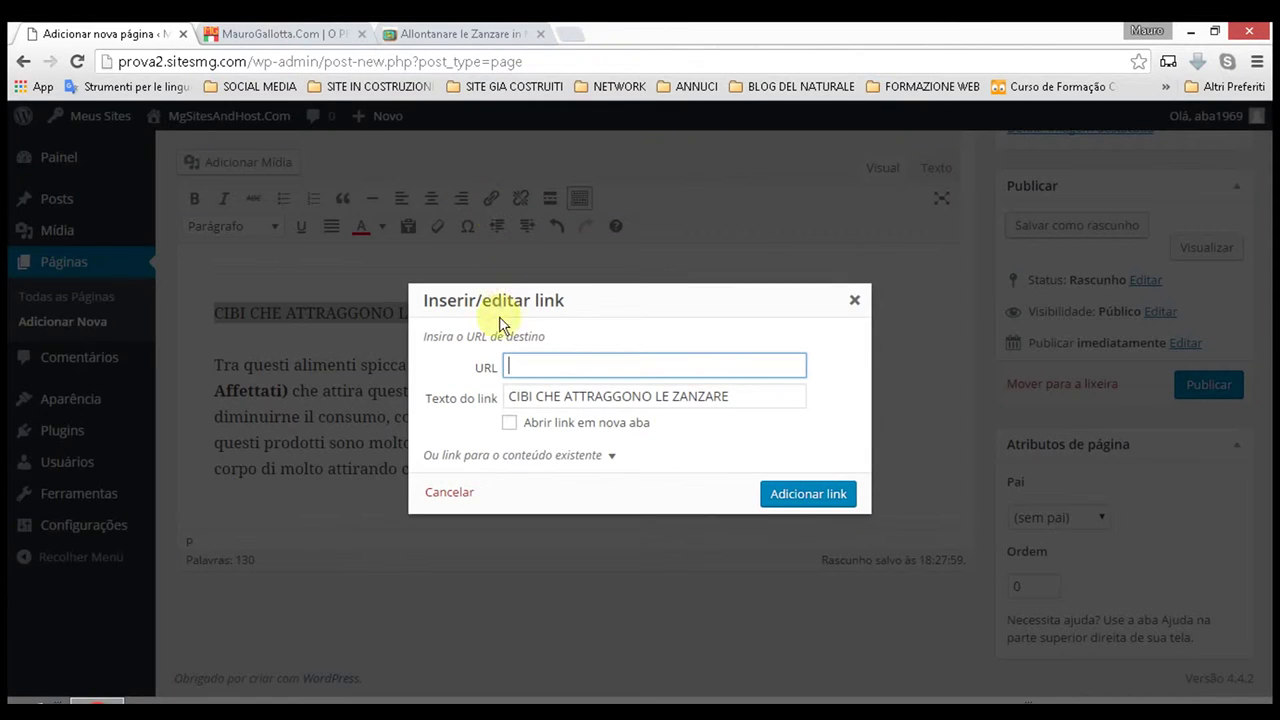
click(529, 368)
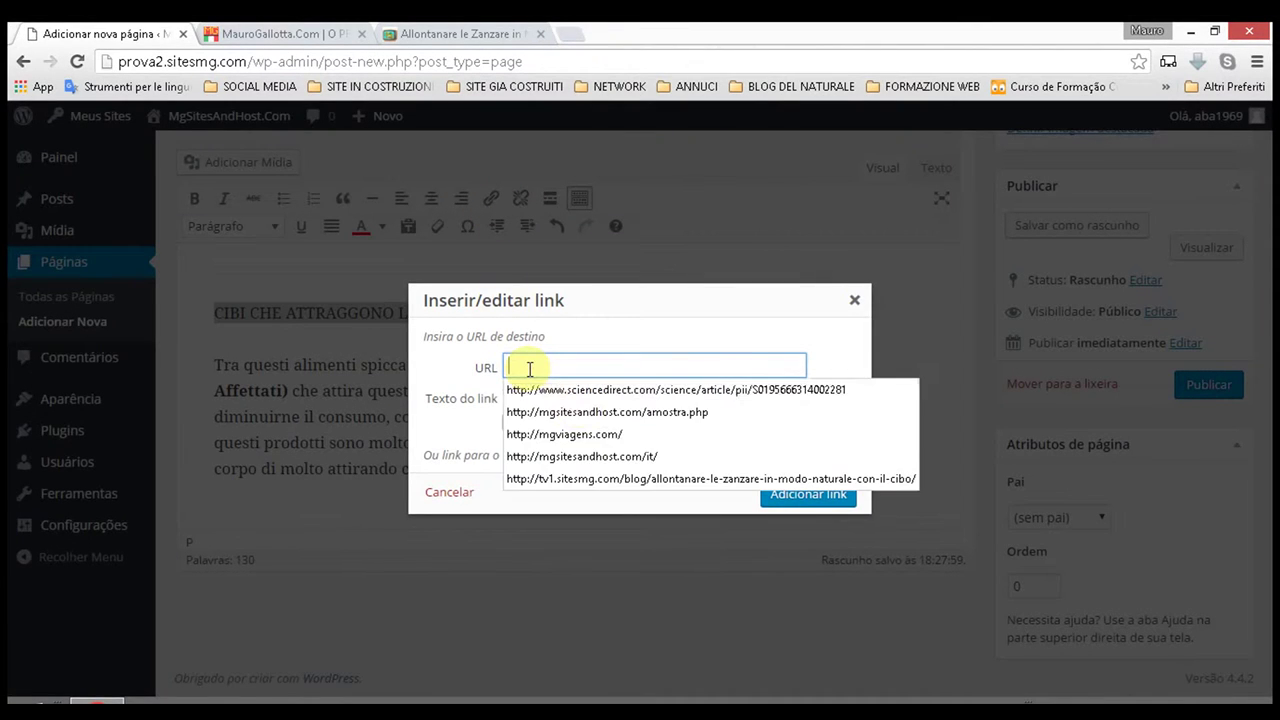
click(650, 460)
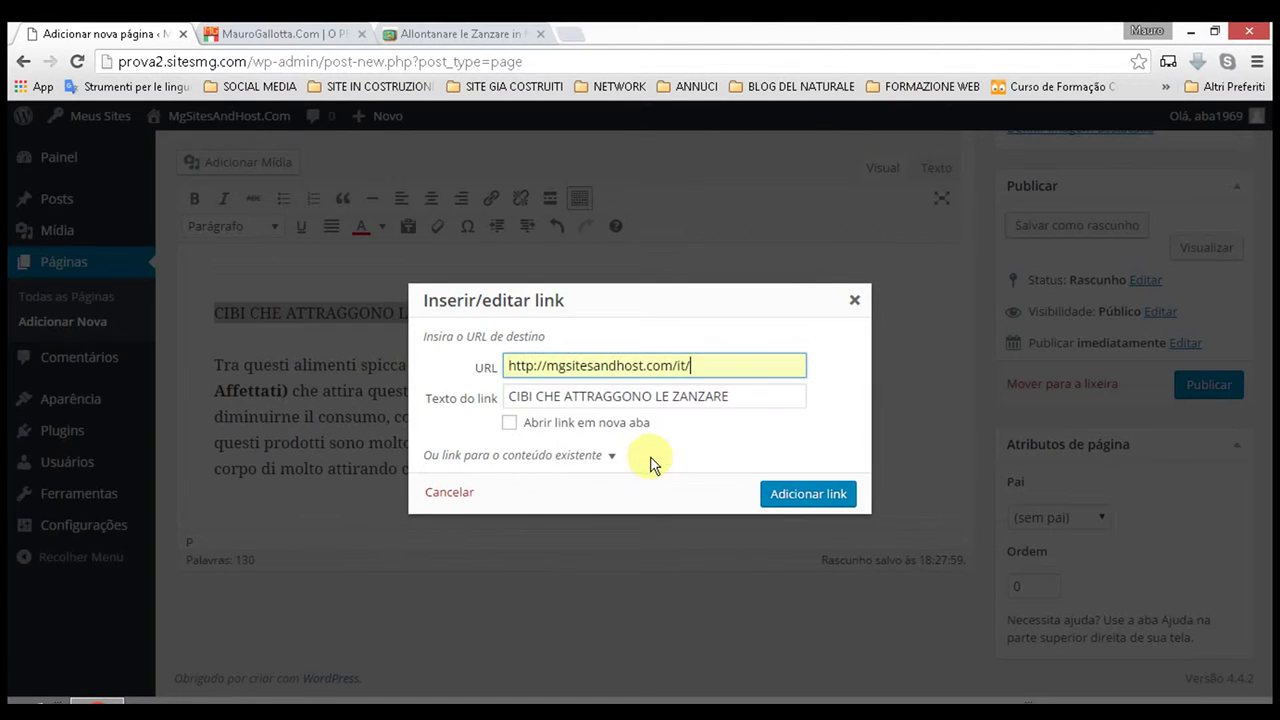
click(700, 366)
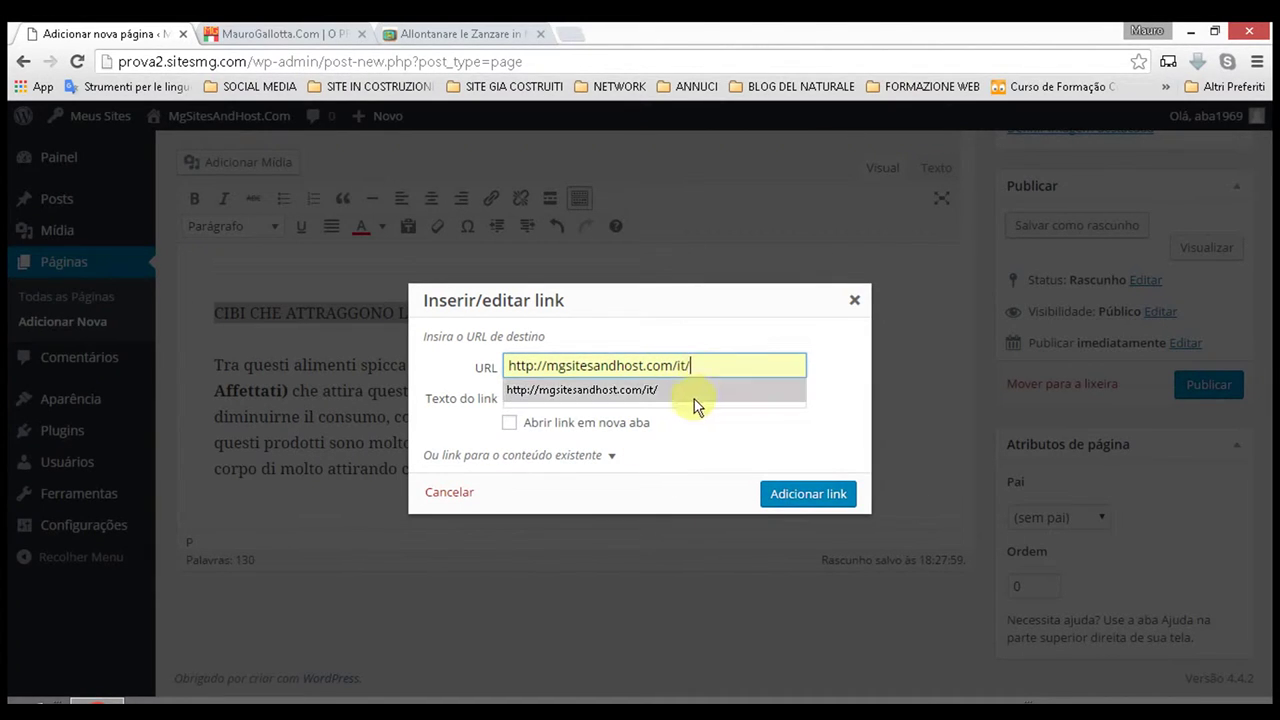
click(628, 432)
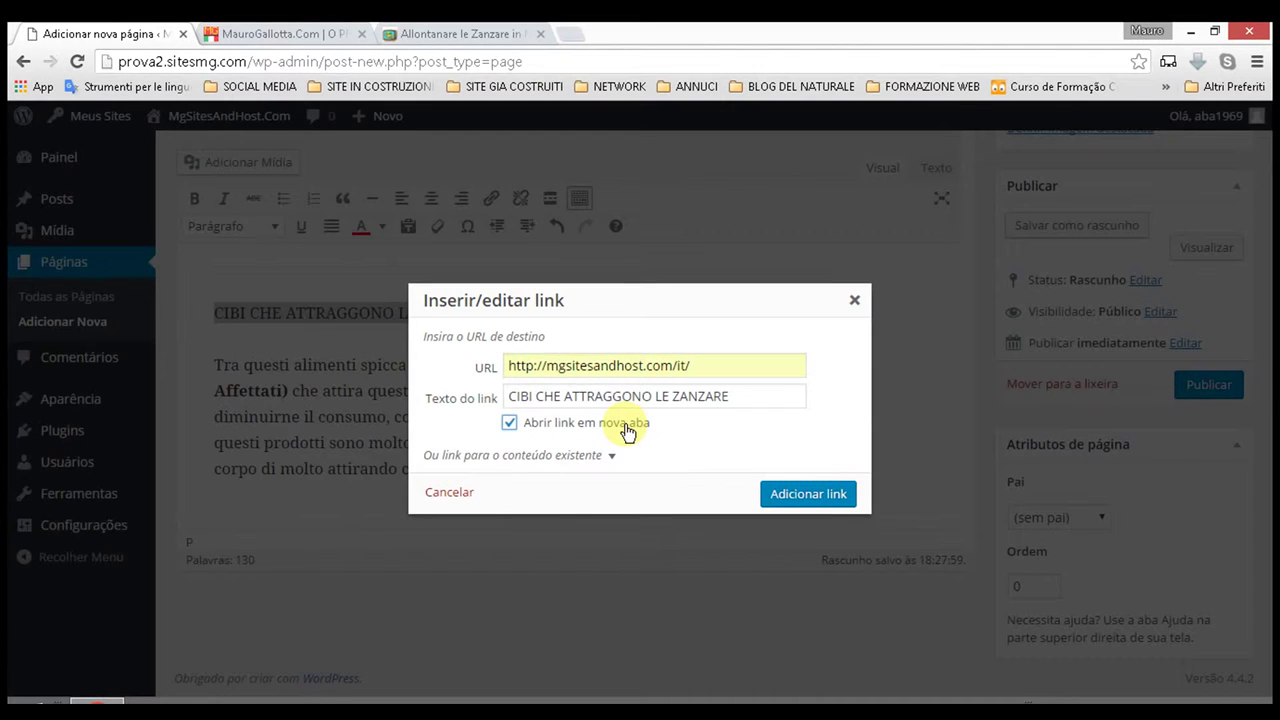
click(715, 362)
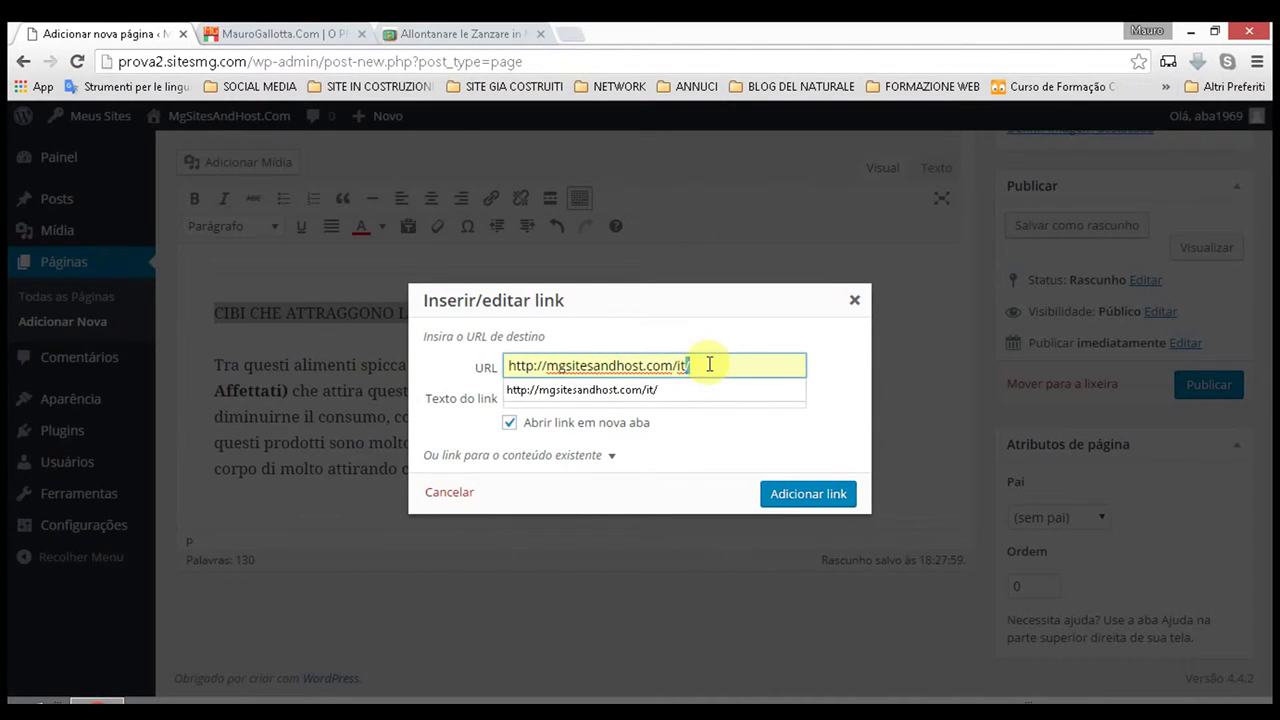
key(BackSpace)
key(BackSpace)
key(BackSpace)
key(BackSpace)
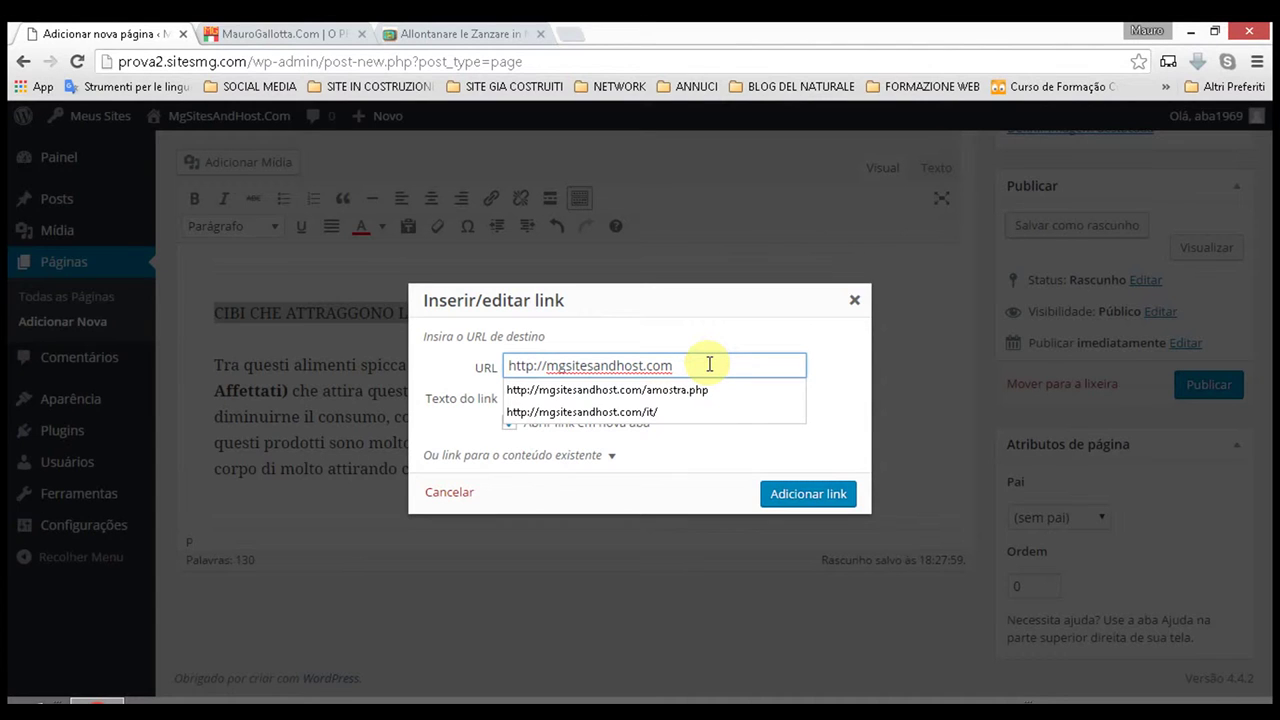
click(750, 440)
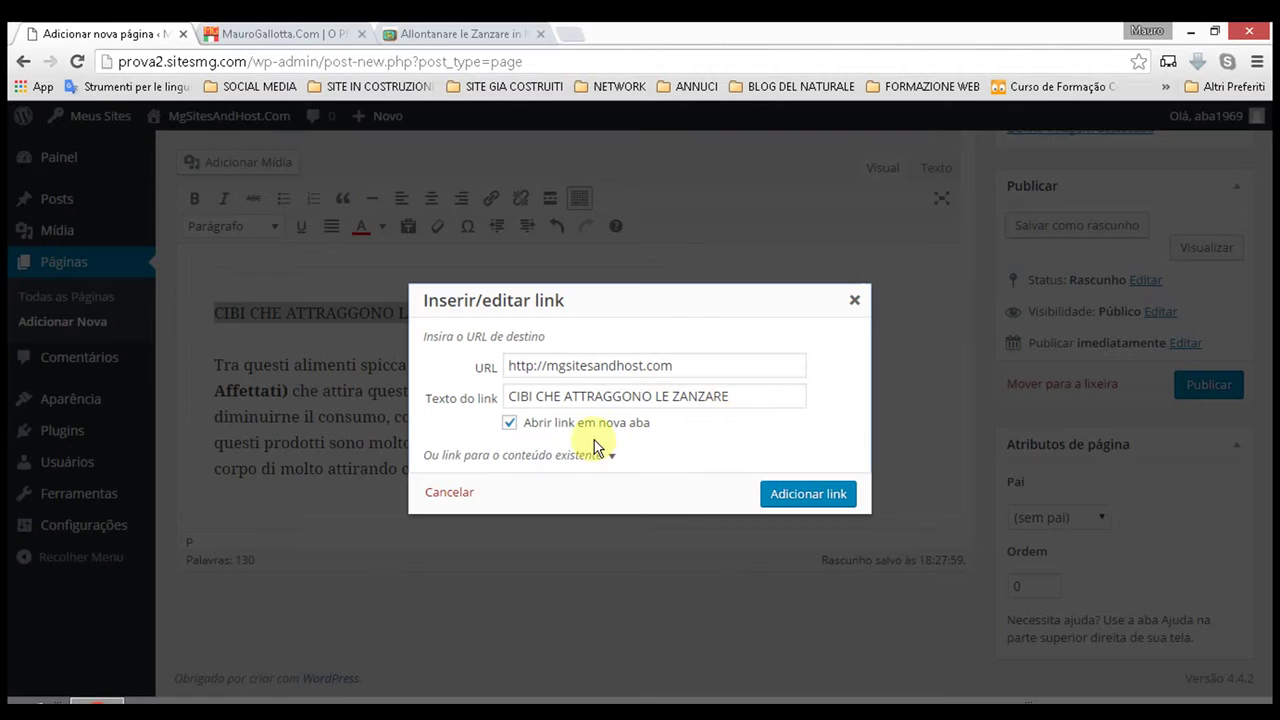
Step: Look at the option for linking to existing content, collapse it and add the link to the heading
click(613, 462)
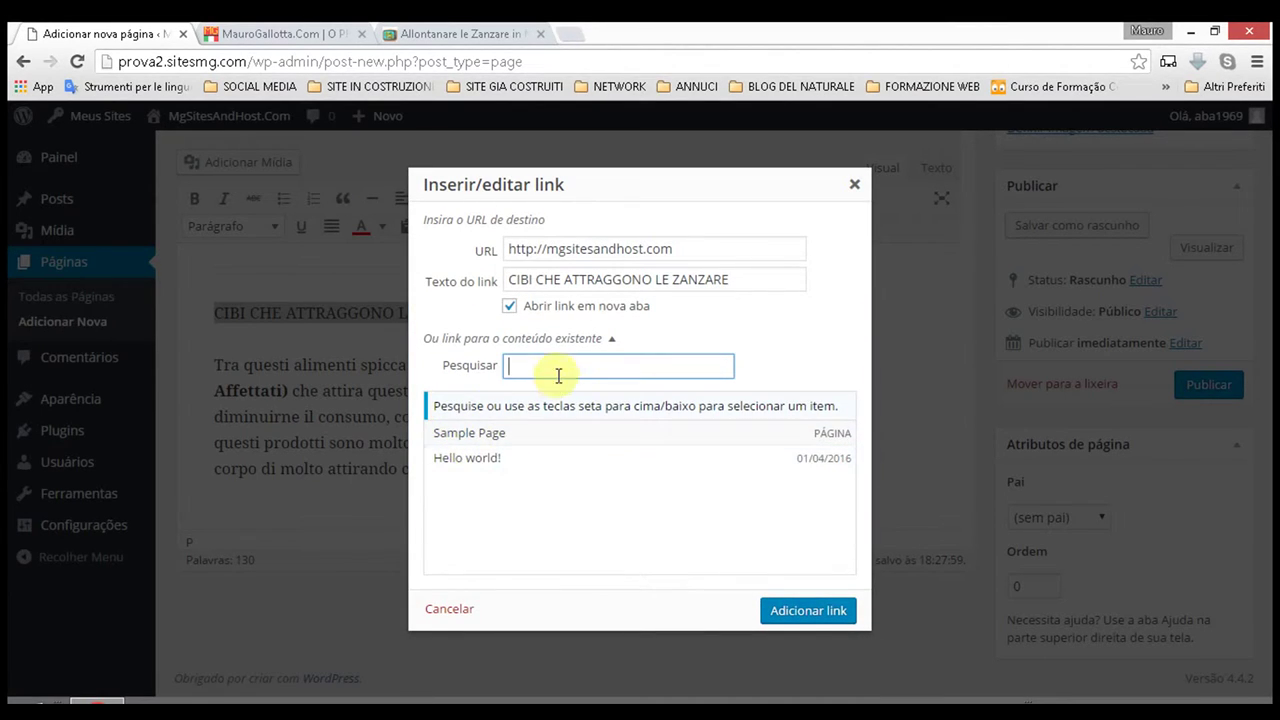
click(612, 339)
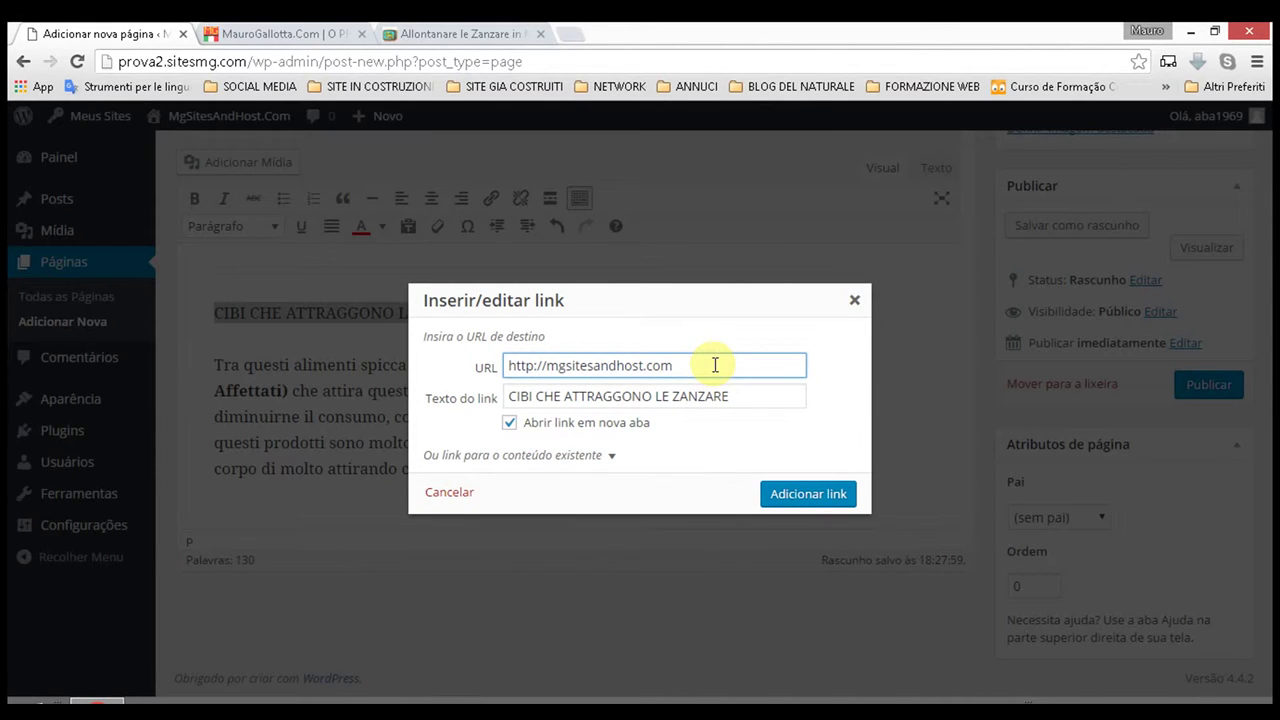
click(809, 496)
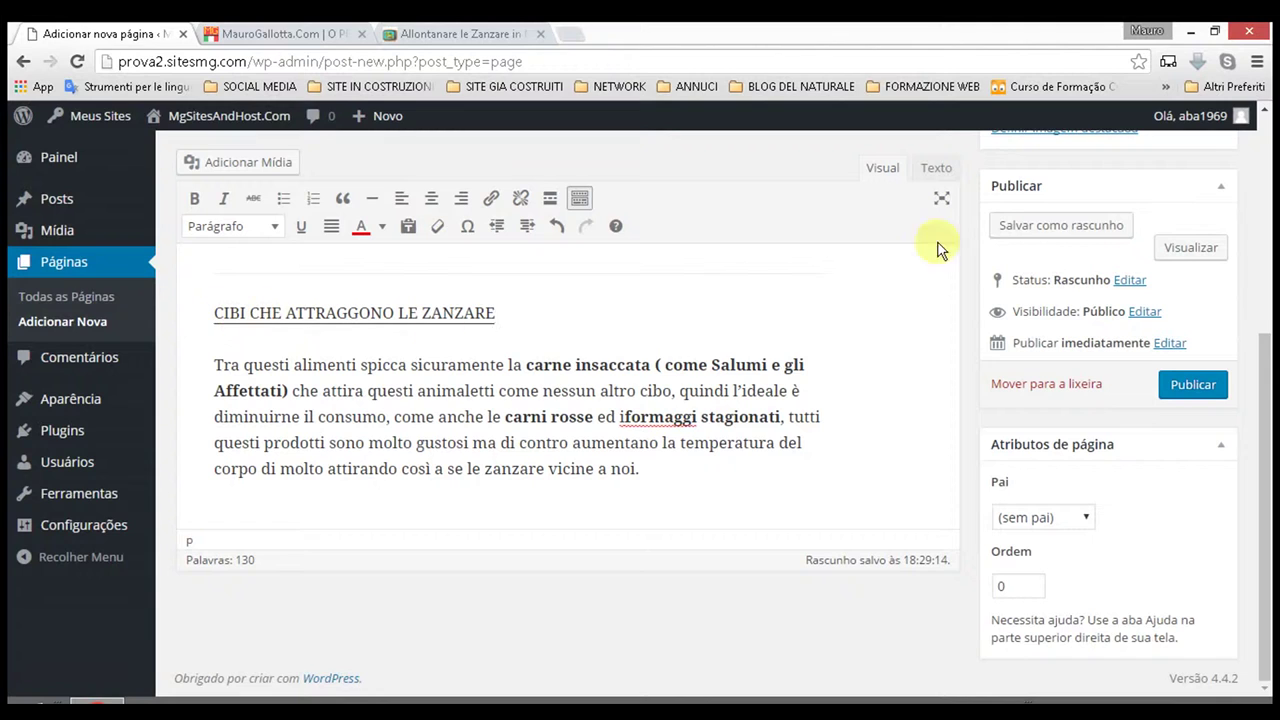
Step: Preview the page, follow the heading's link to check its target site, close that site and return to the page editor
click(1190, 250)
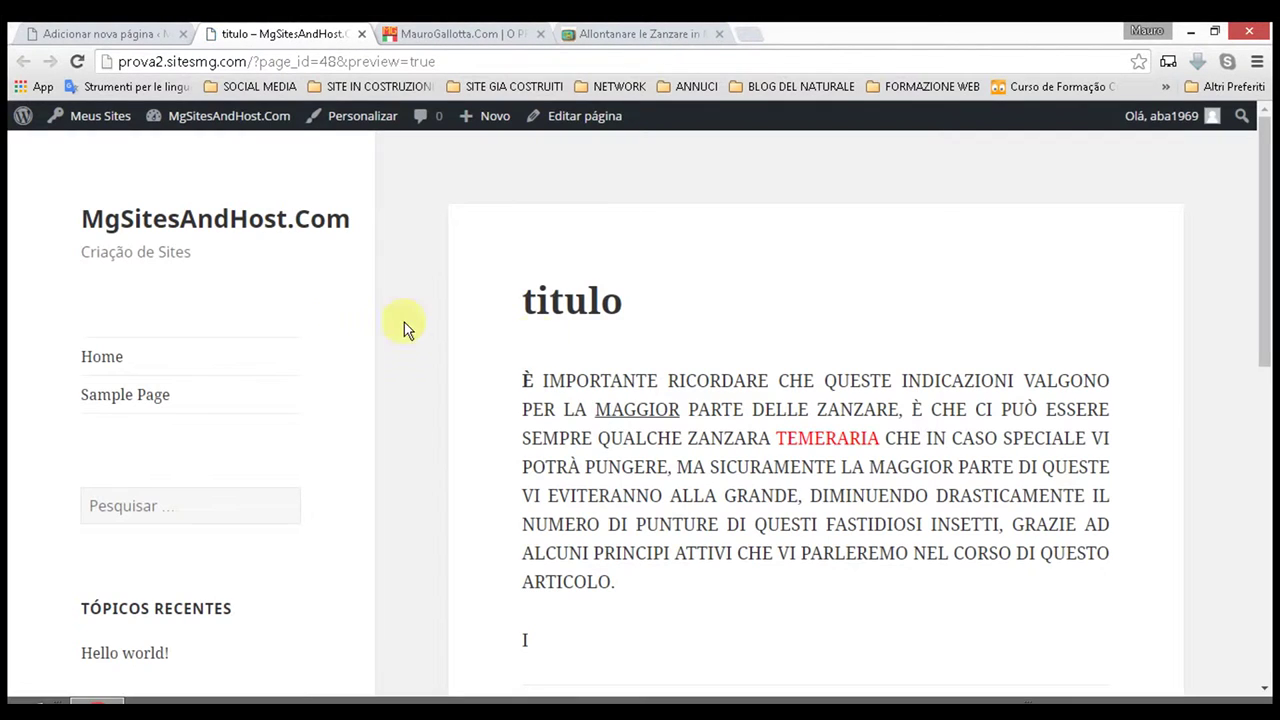
scroll(614, 330, down, 5)
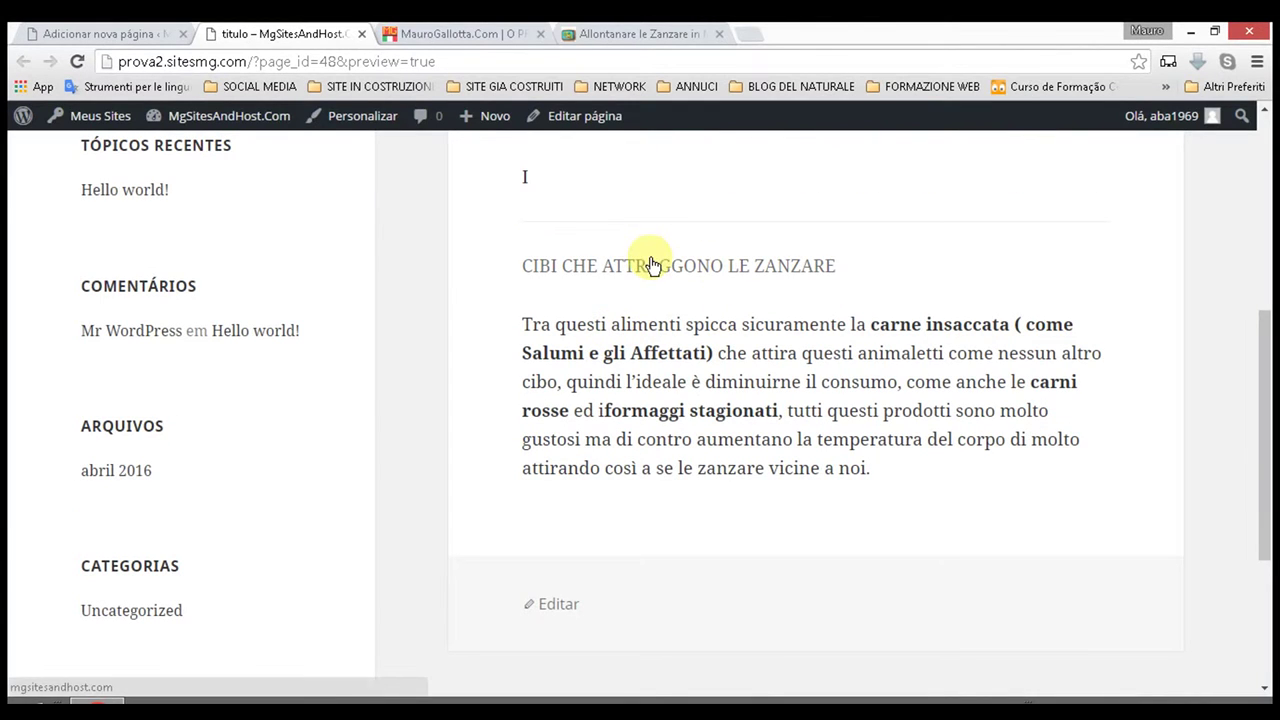
click(645, 266)
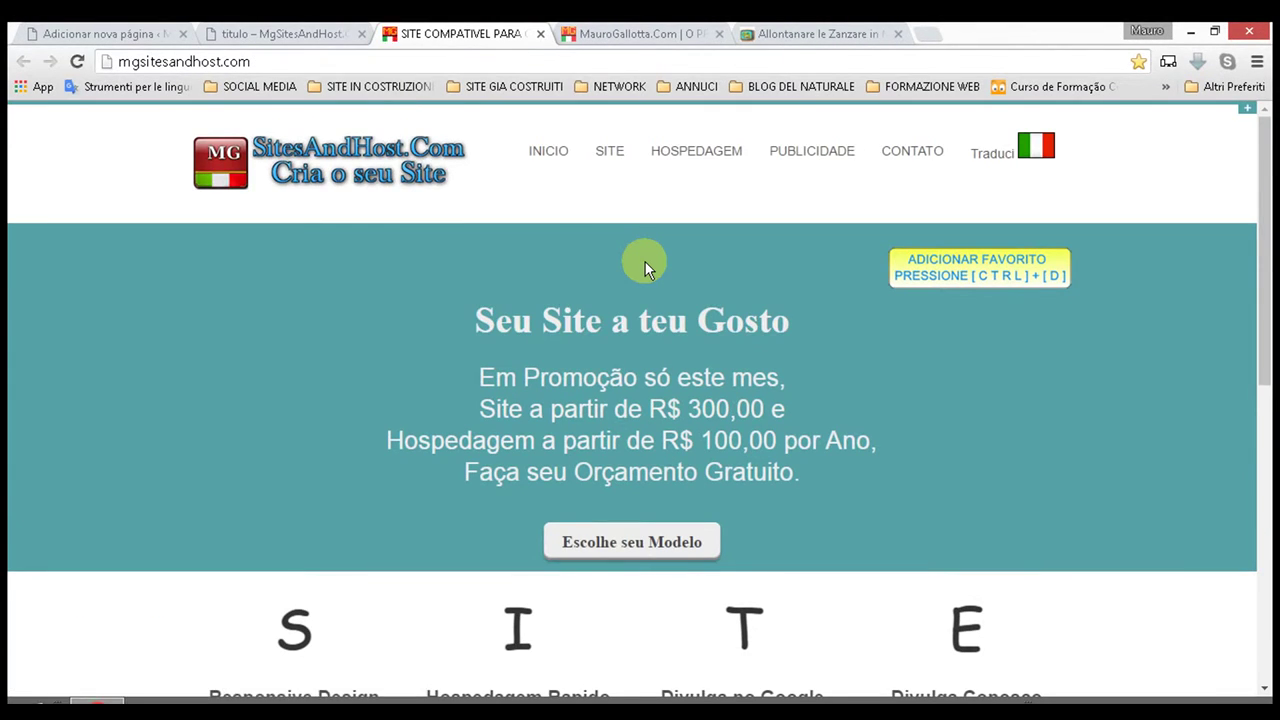
scroll(640, 255, down, 10)
scroll(640, 250, up, 10)
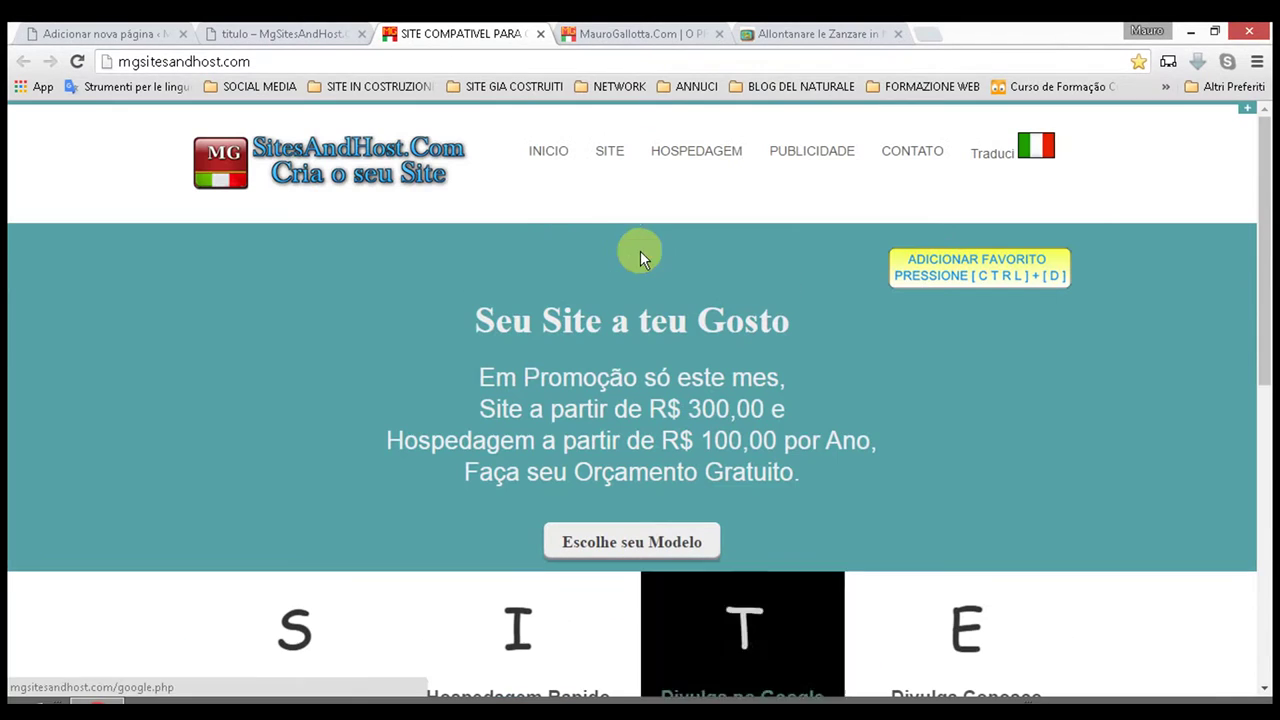
click(541, 35)
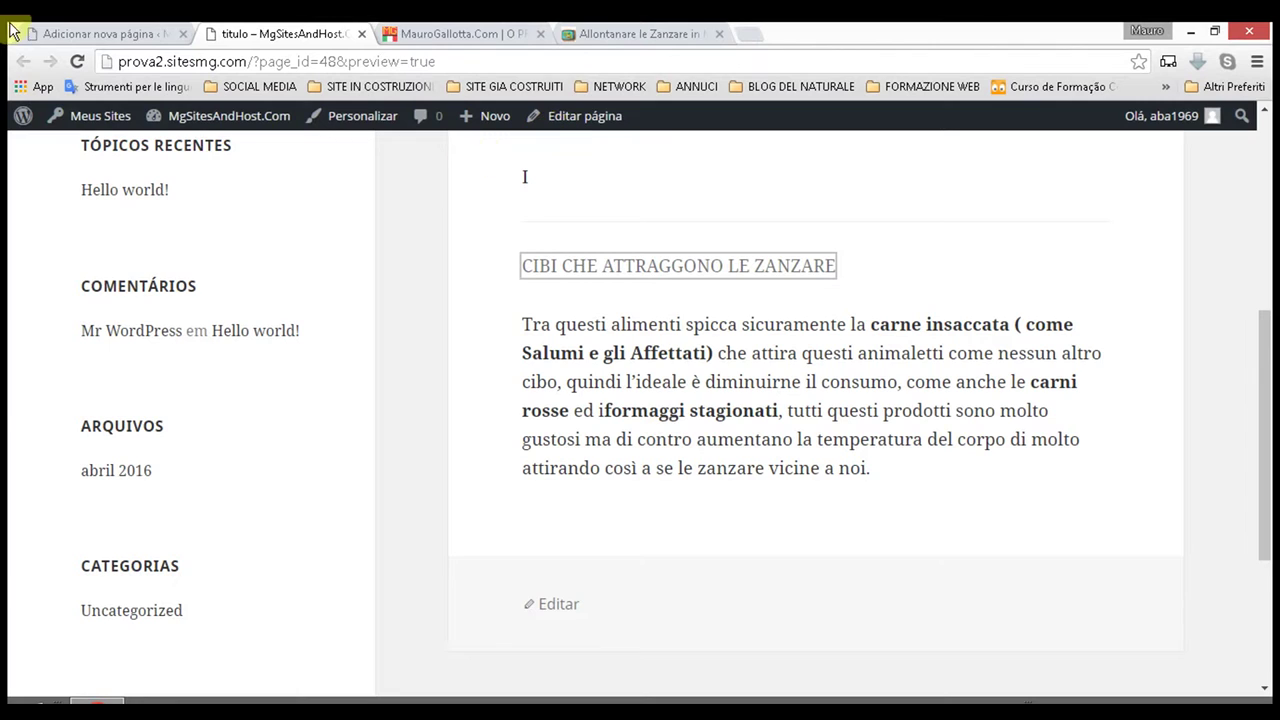
click(155, 33)
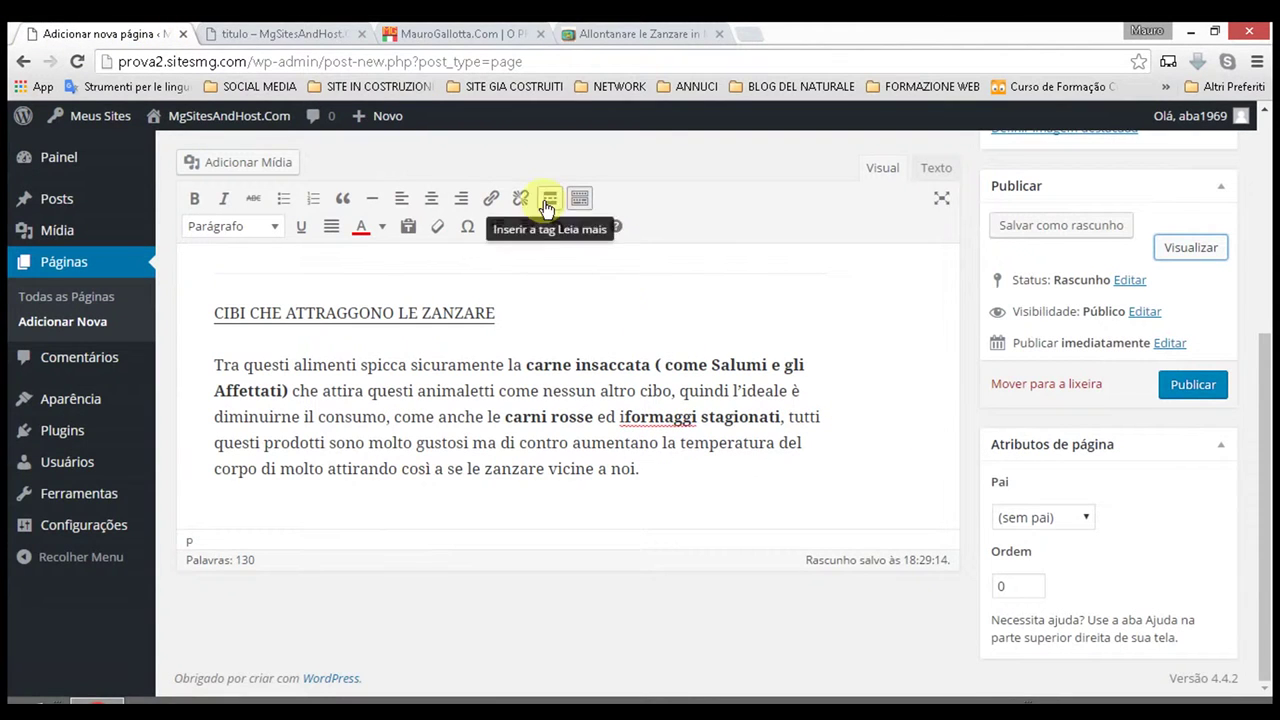
Step: Remove the link from the heading "CIBI CHE ATTRAGGONO LE ZANZARE"
drag(515, 314, 171, 289)
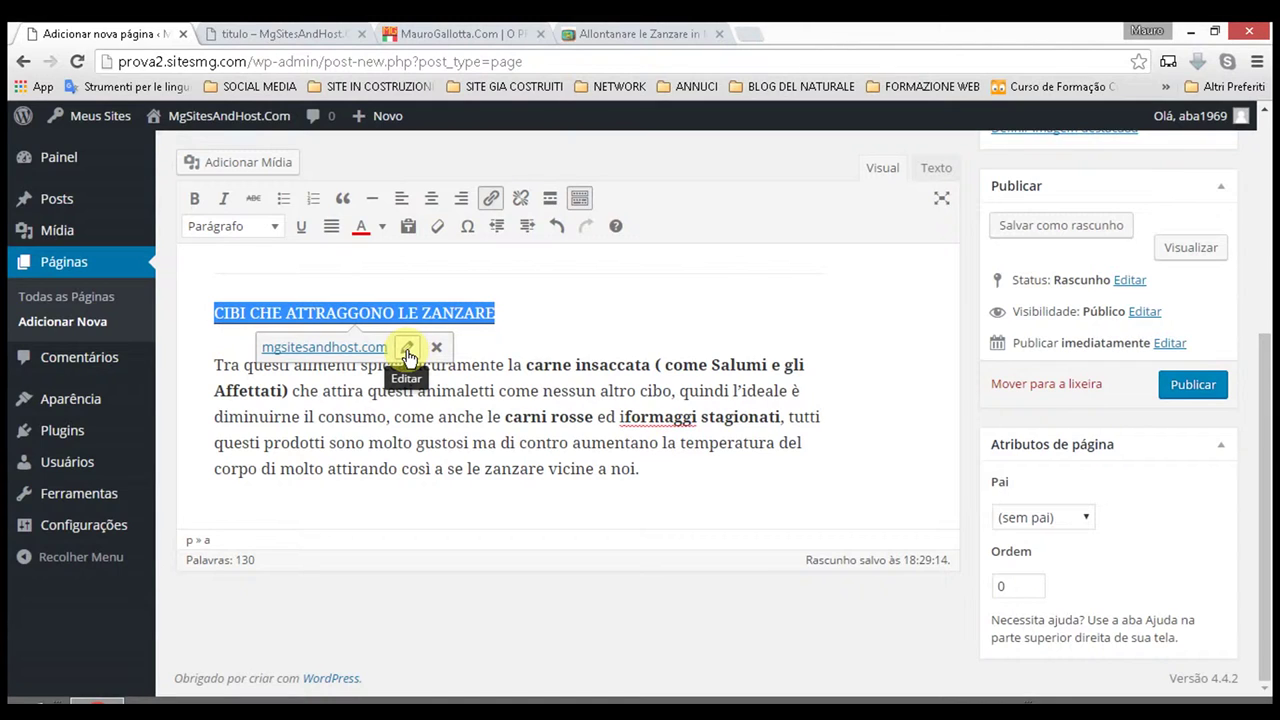
click(522, 200)
click(543, 300)
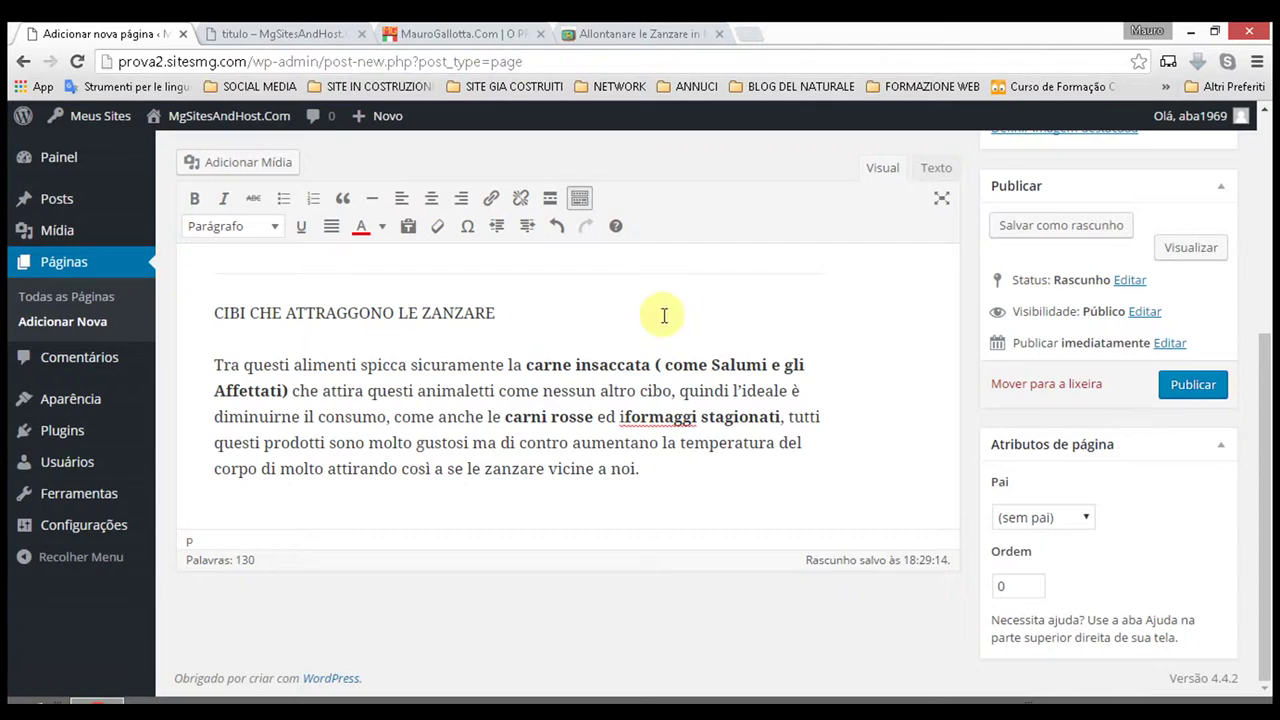
Step: Hide and show the editor's second row of formatting tools several times, leaving it shown
click(584, 202)
click(588, 203)
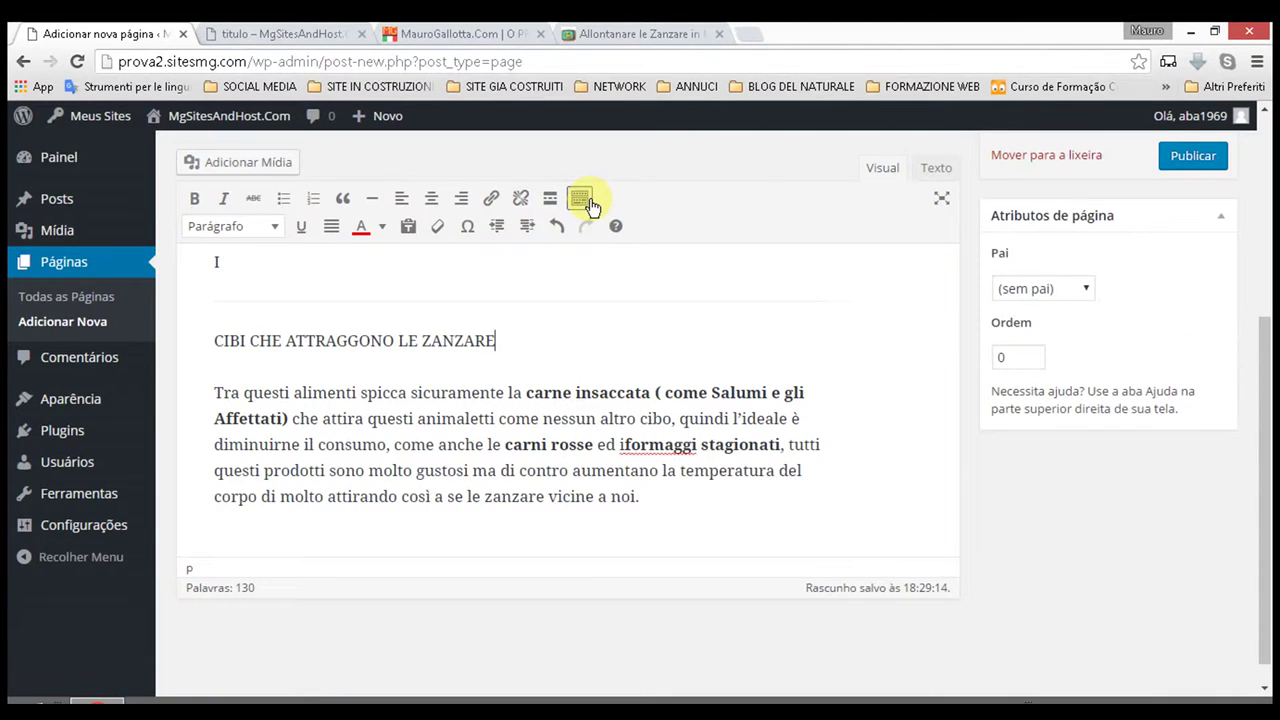
click(589, 204)
click(589, 204)
click(589, 204)
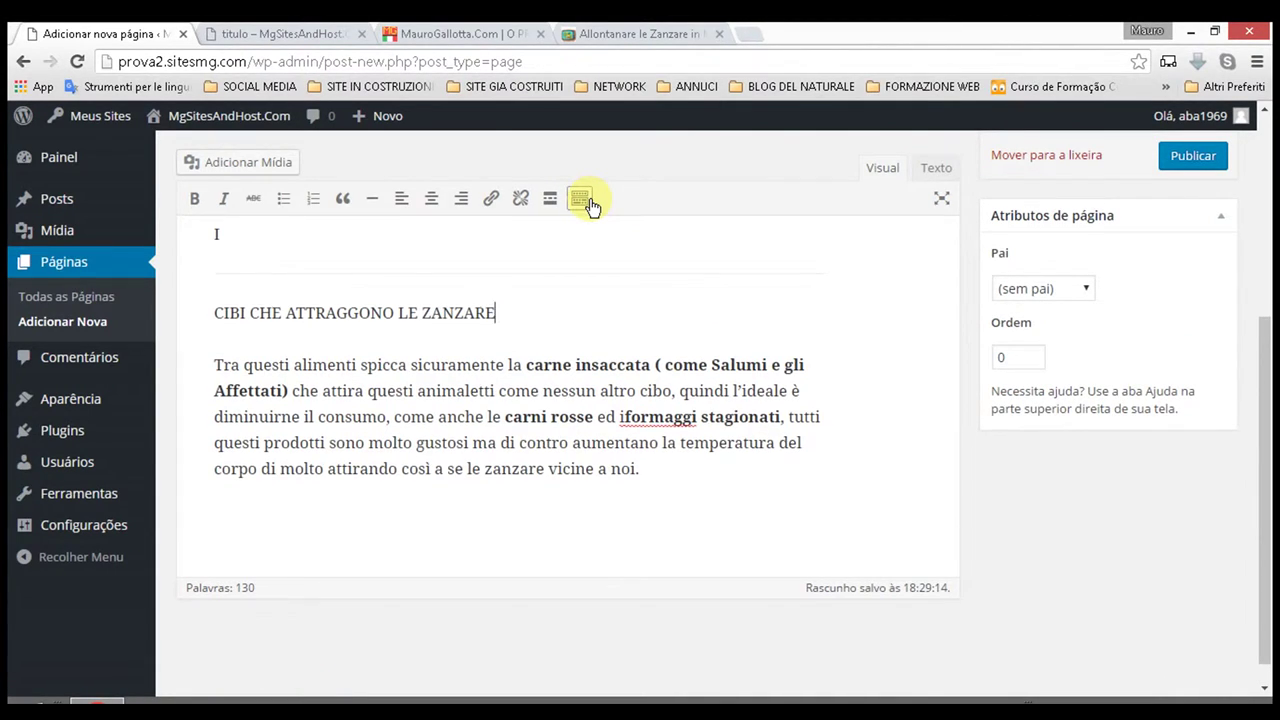
click(589, 204)
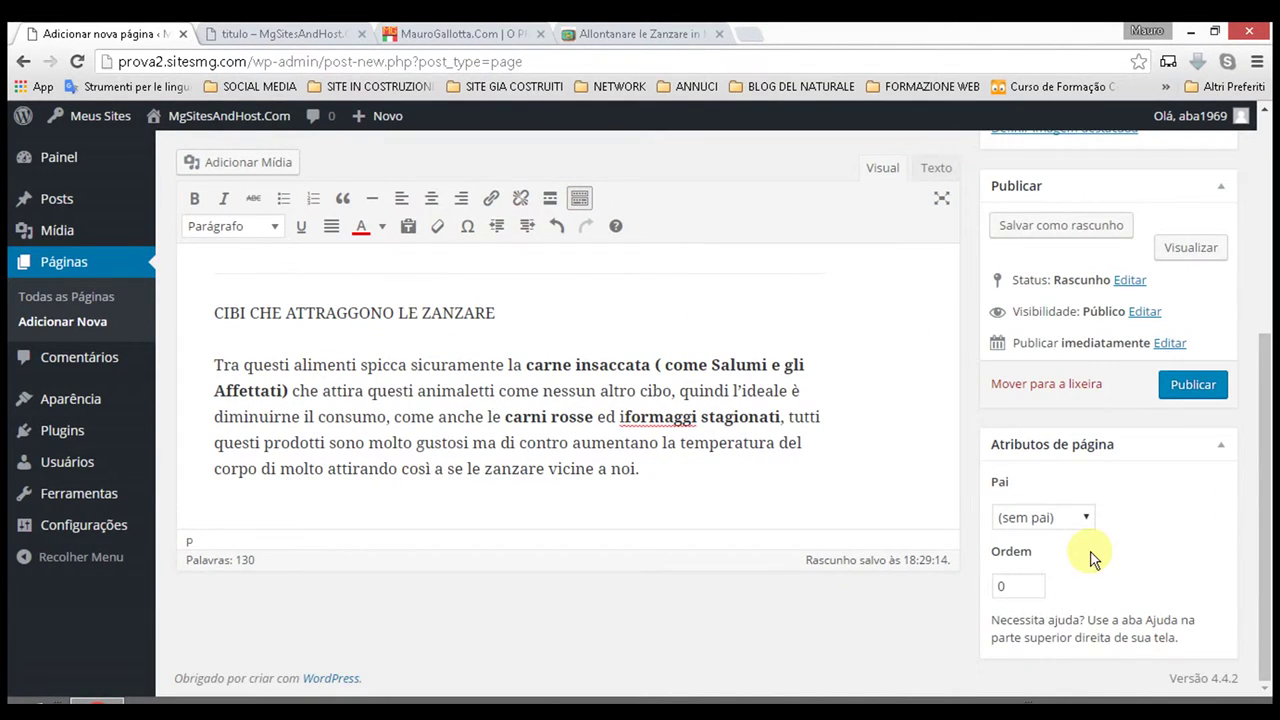
Step: Set logo.png from the media library as the page's featured image
scroll(694, 389, up, 5)
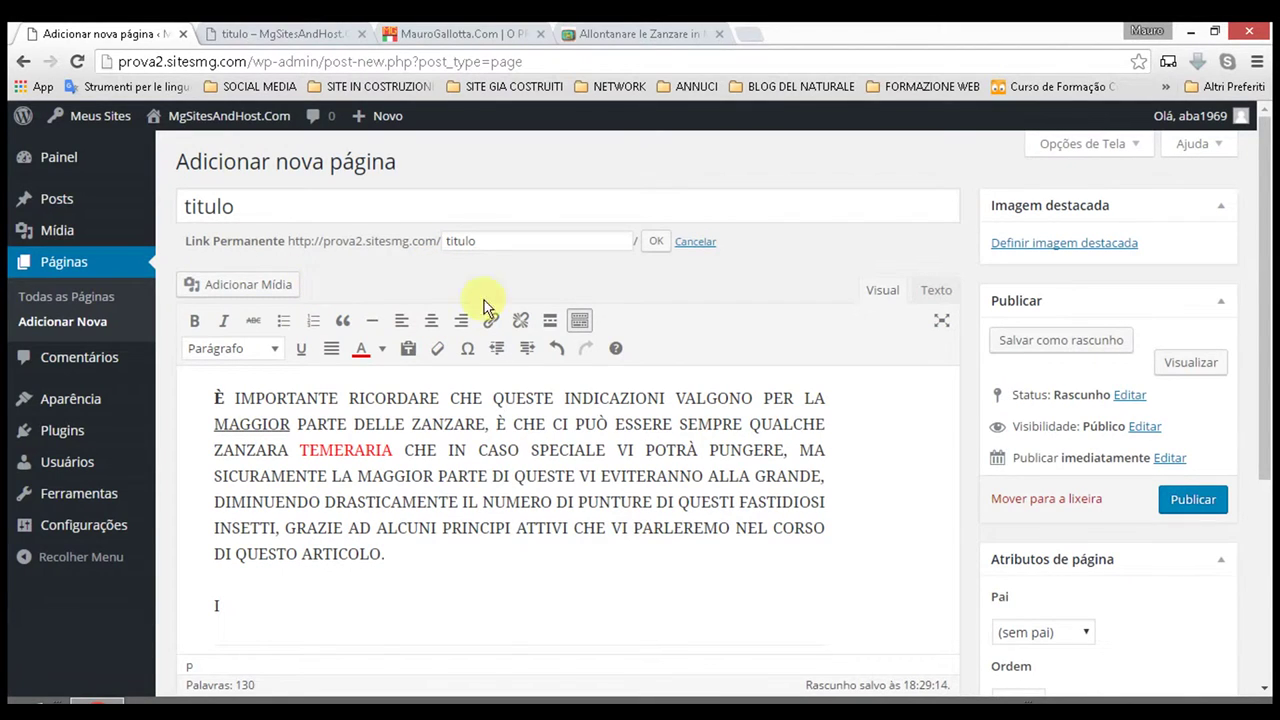
click(1095, 248)
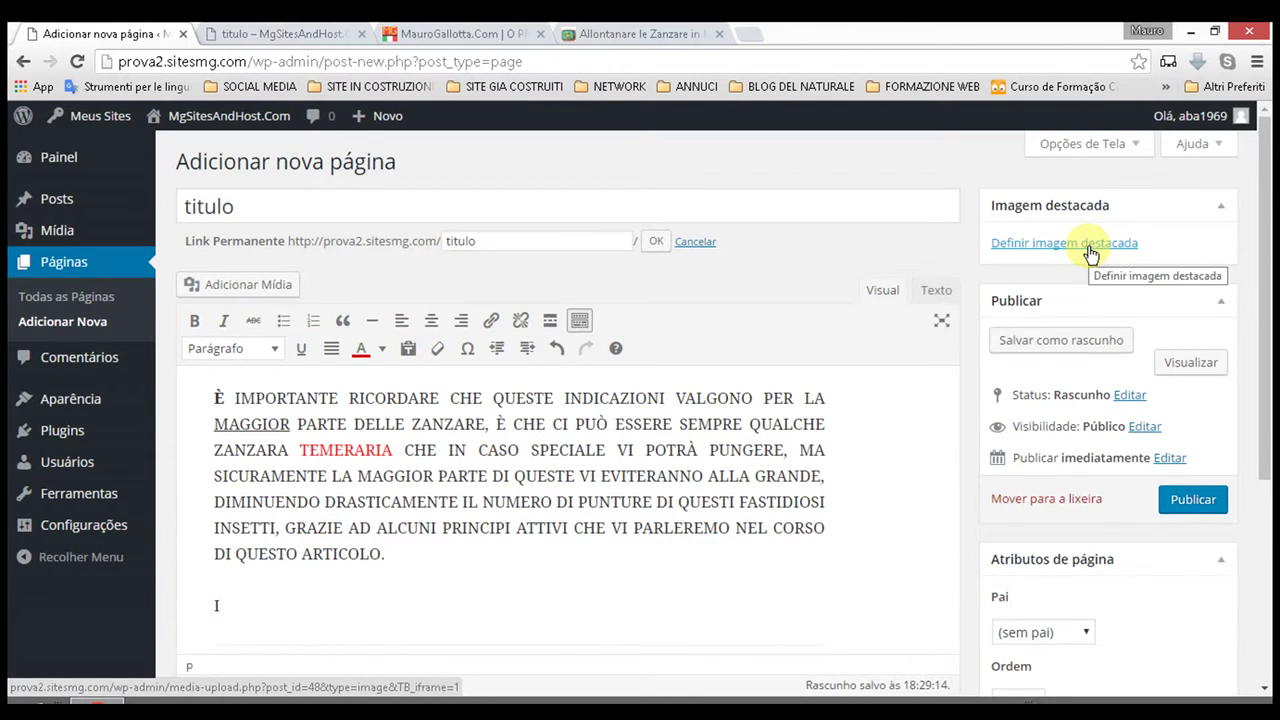
click(1090, 250)
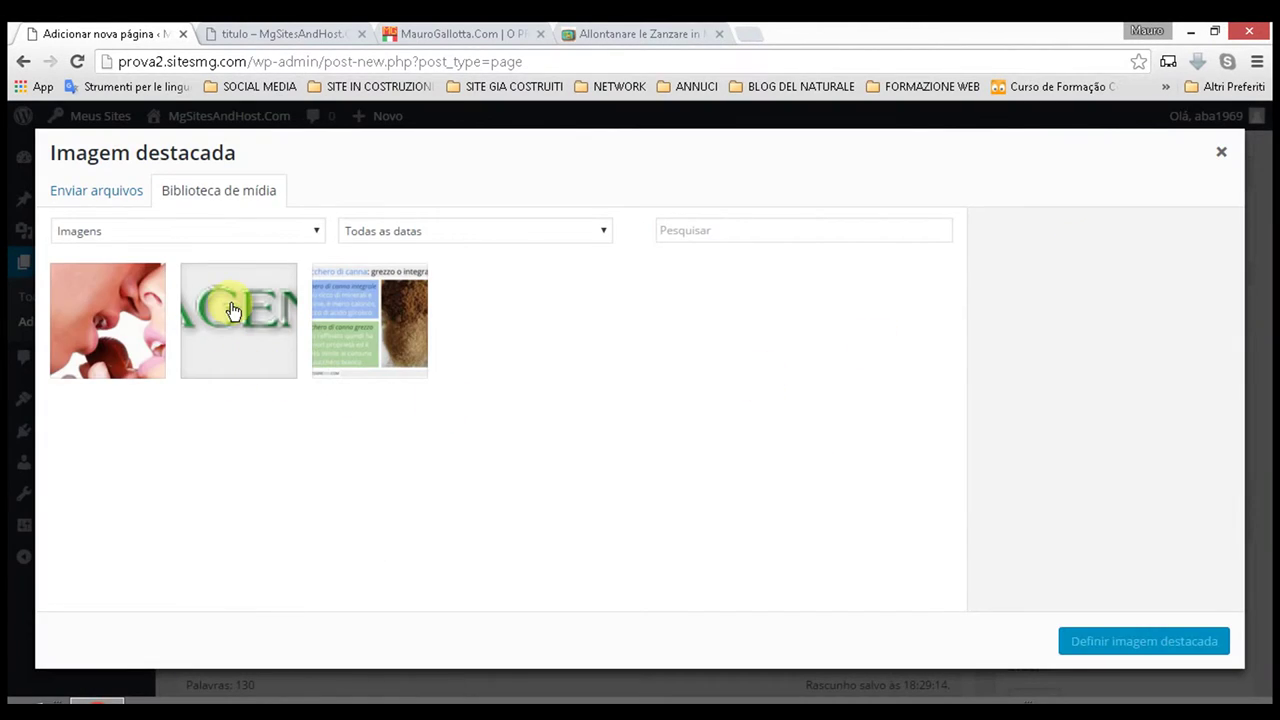
click(232, 311)
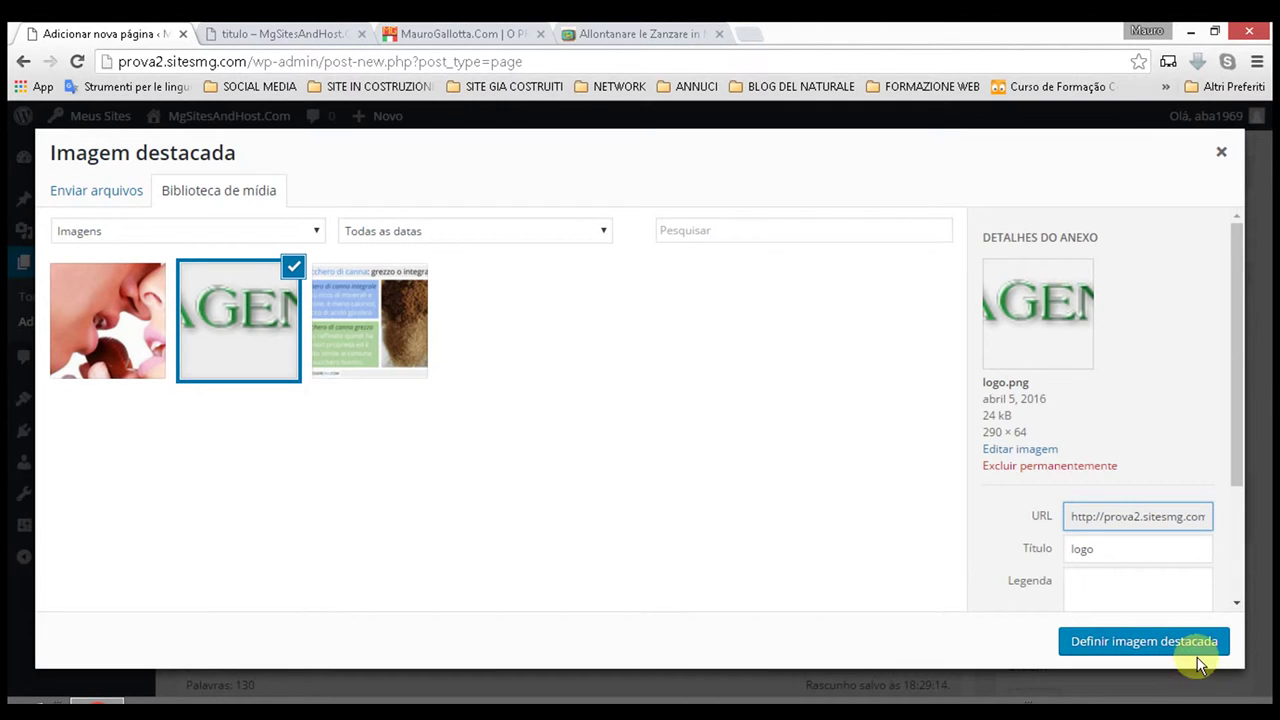
click(1118, 652)
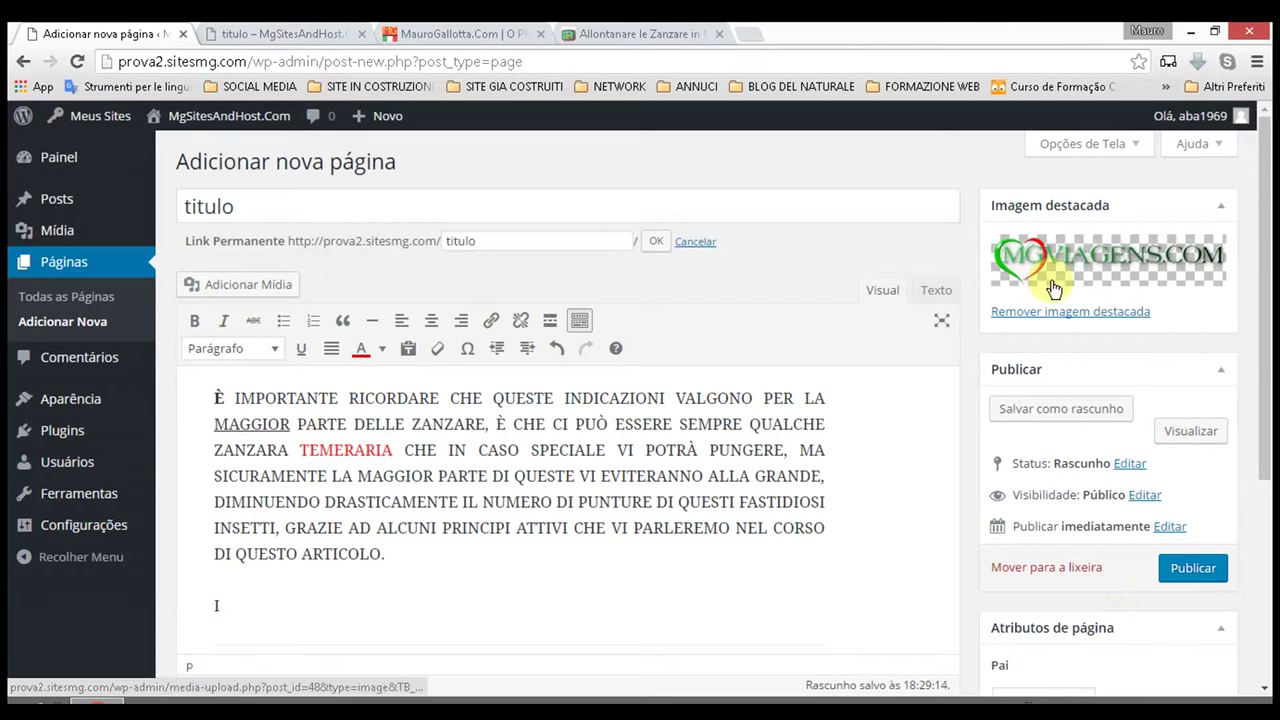
Step: Preview the page to check how the featured image is displayed, and return to the page editor
click(1190, 431)
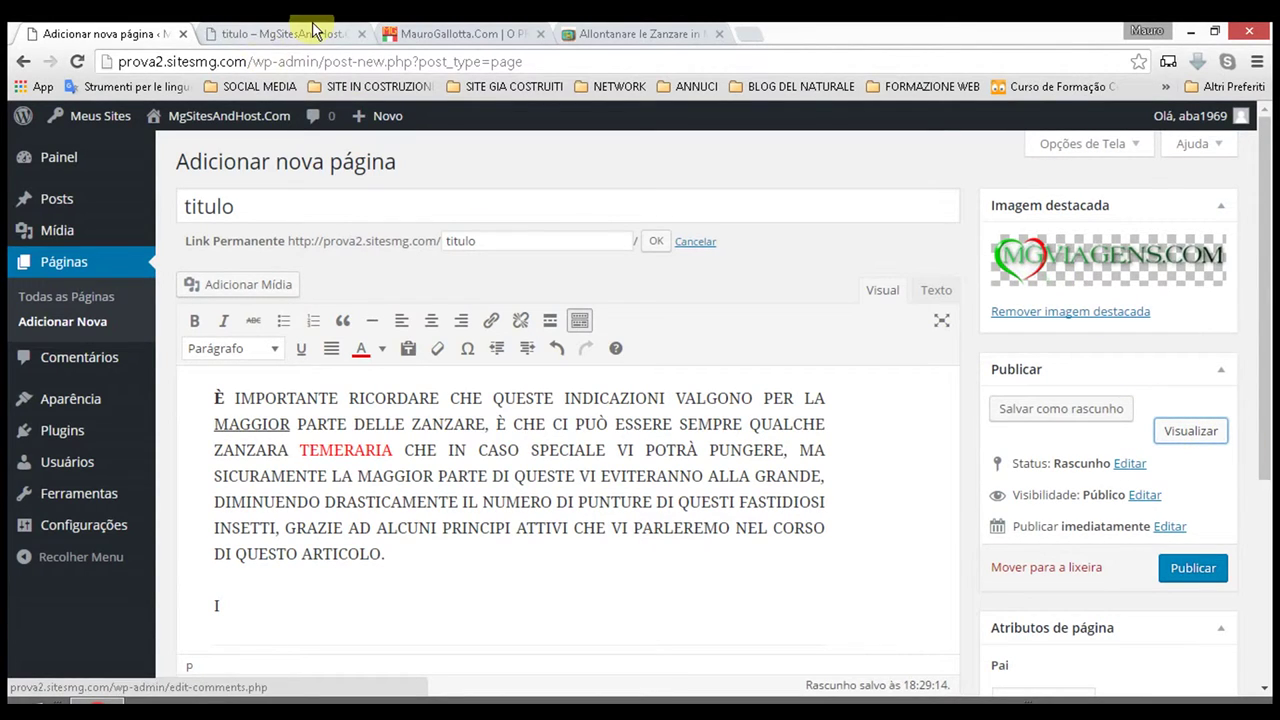
click(312, 32)
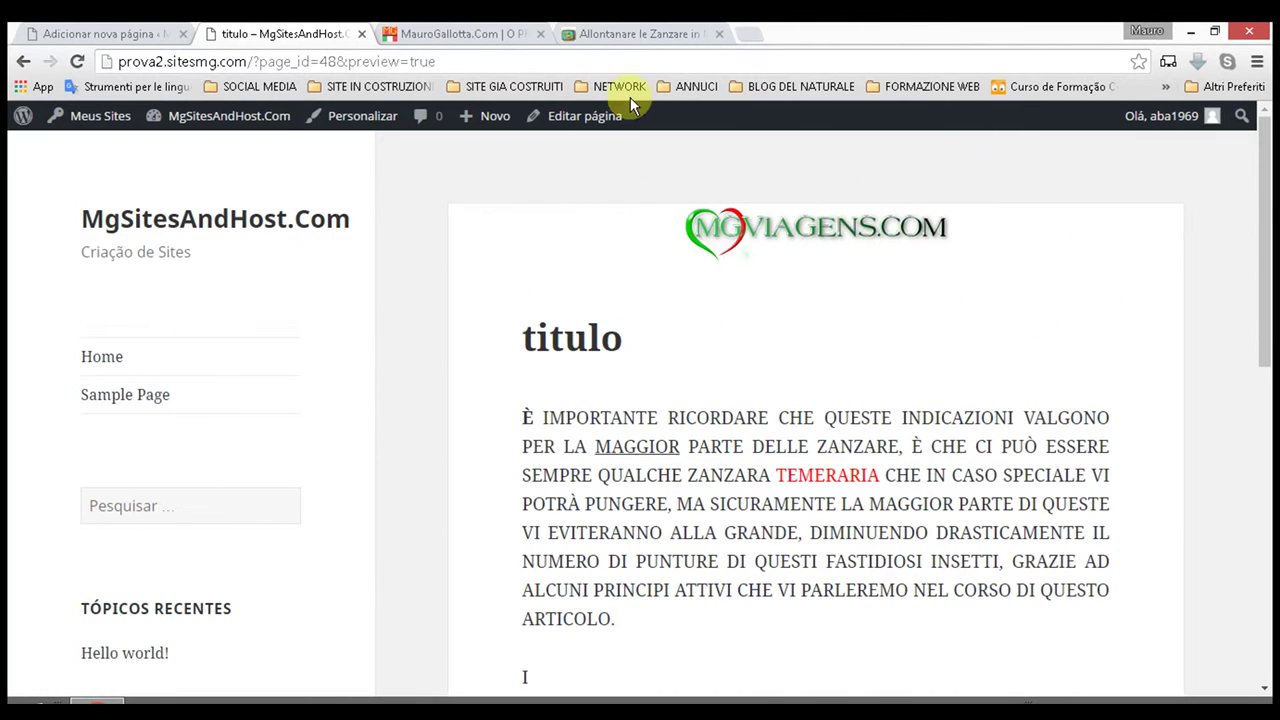
click(133, 31)
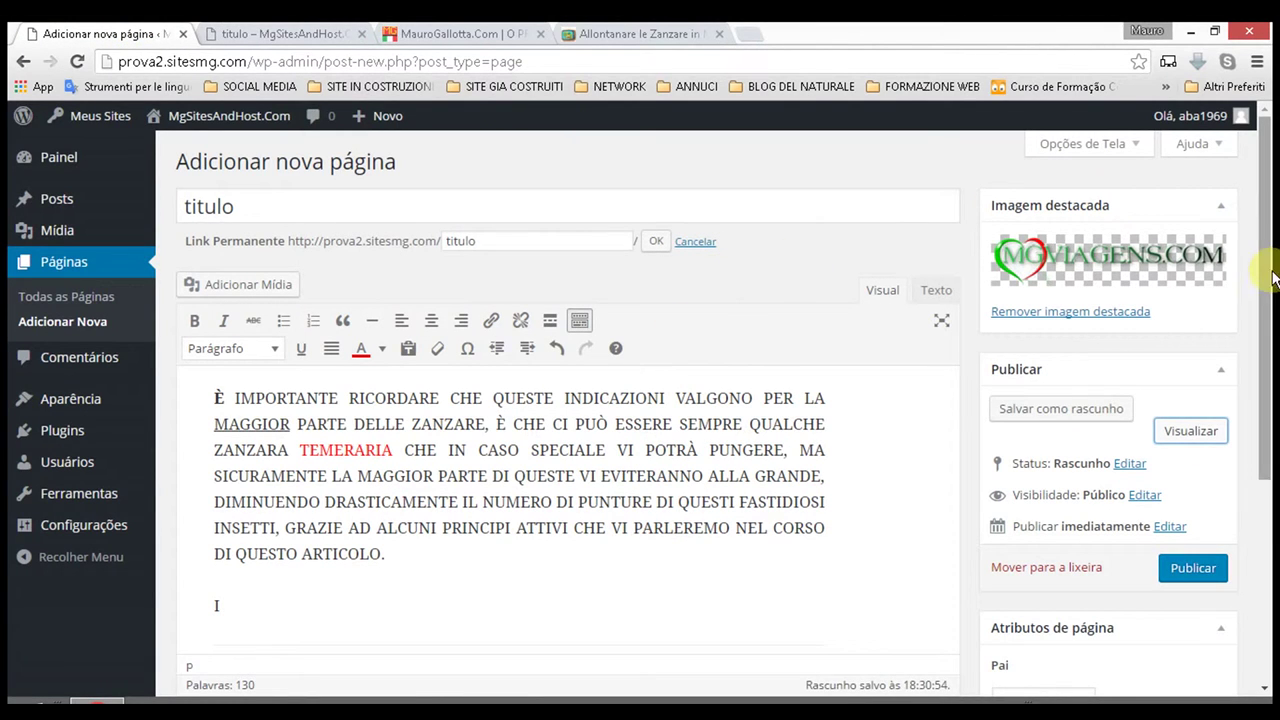
Step: Remove the featured image from the page and look over the remaining content
click(1093, 313)
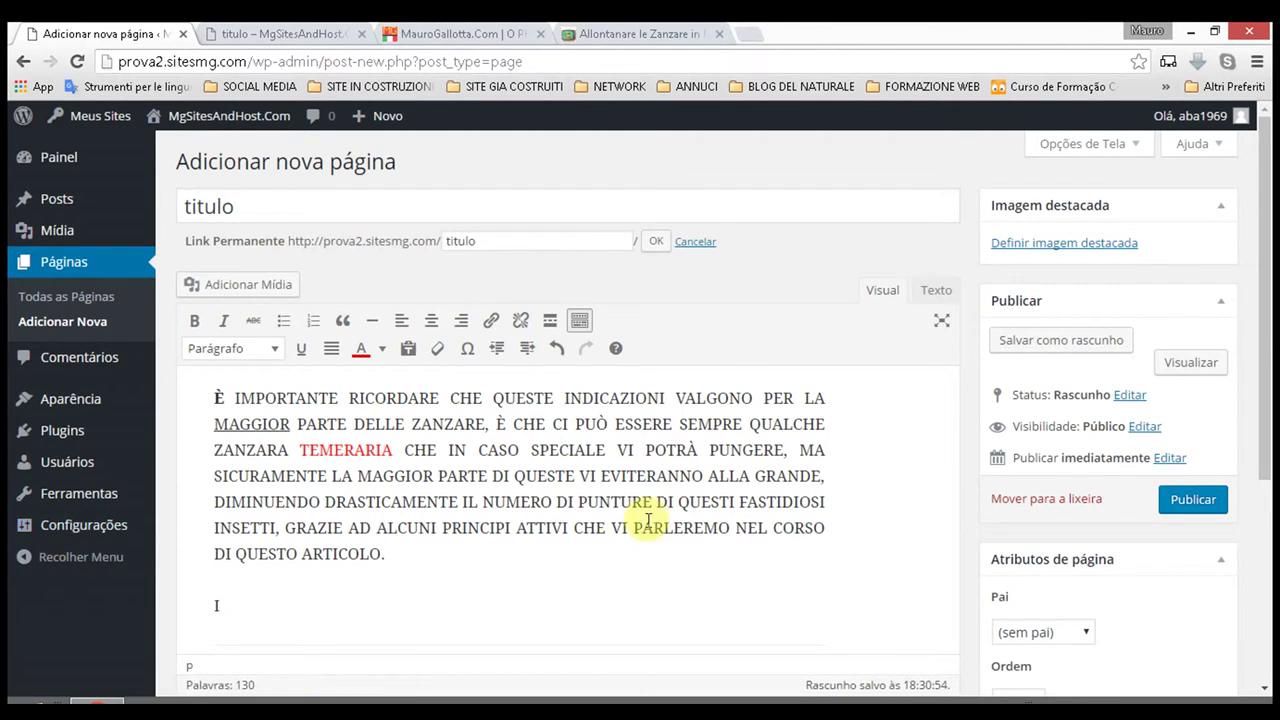
scroll(663, 437, down, 4)
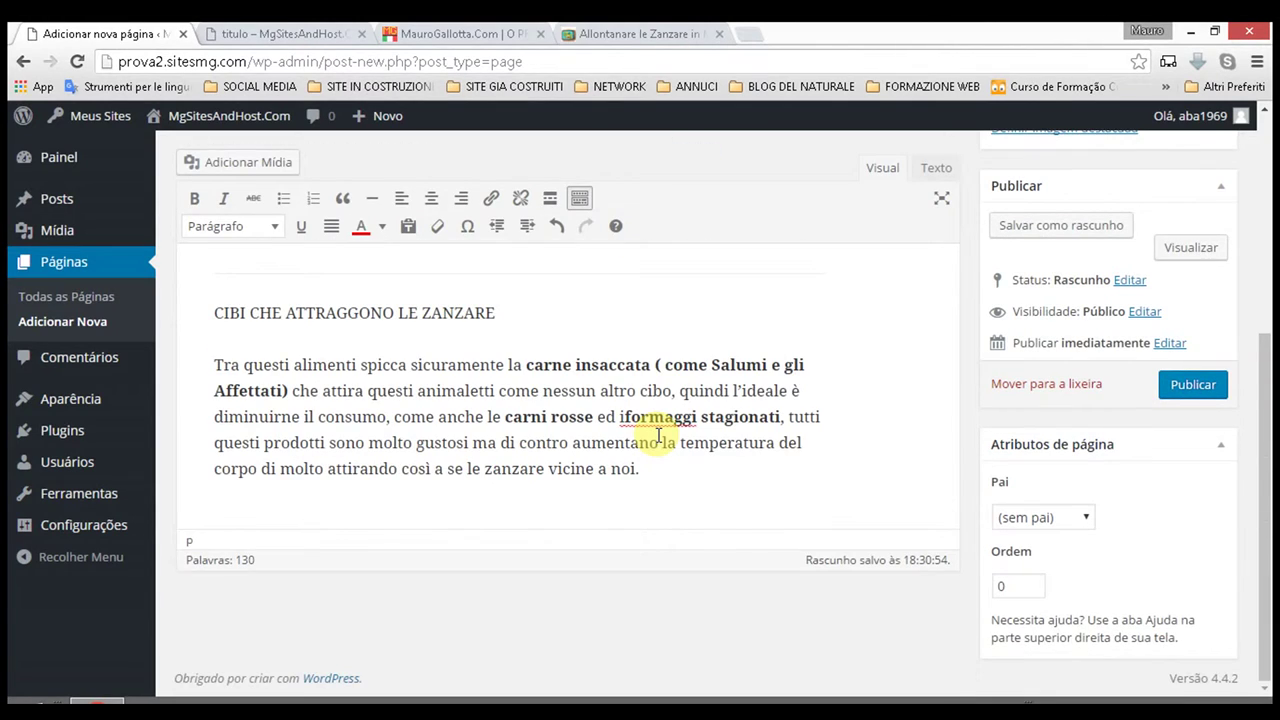
scroll(663, 437, up, 5)
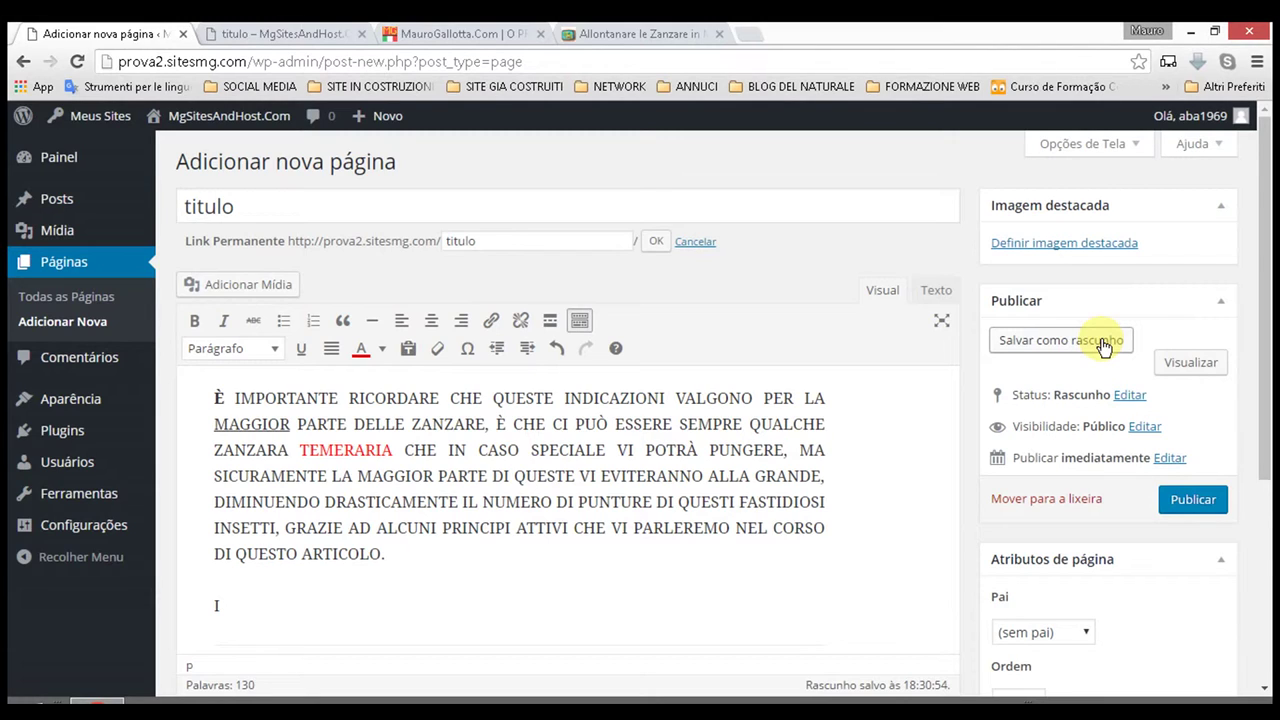
Step: Look at the available page status options, keep Rascunho selected and publish the page
click(1134, 397)
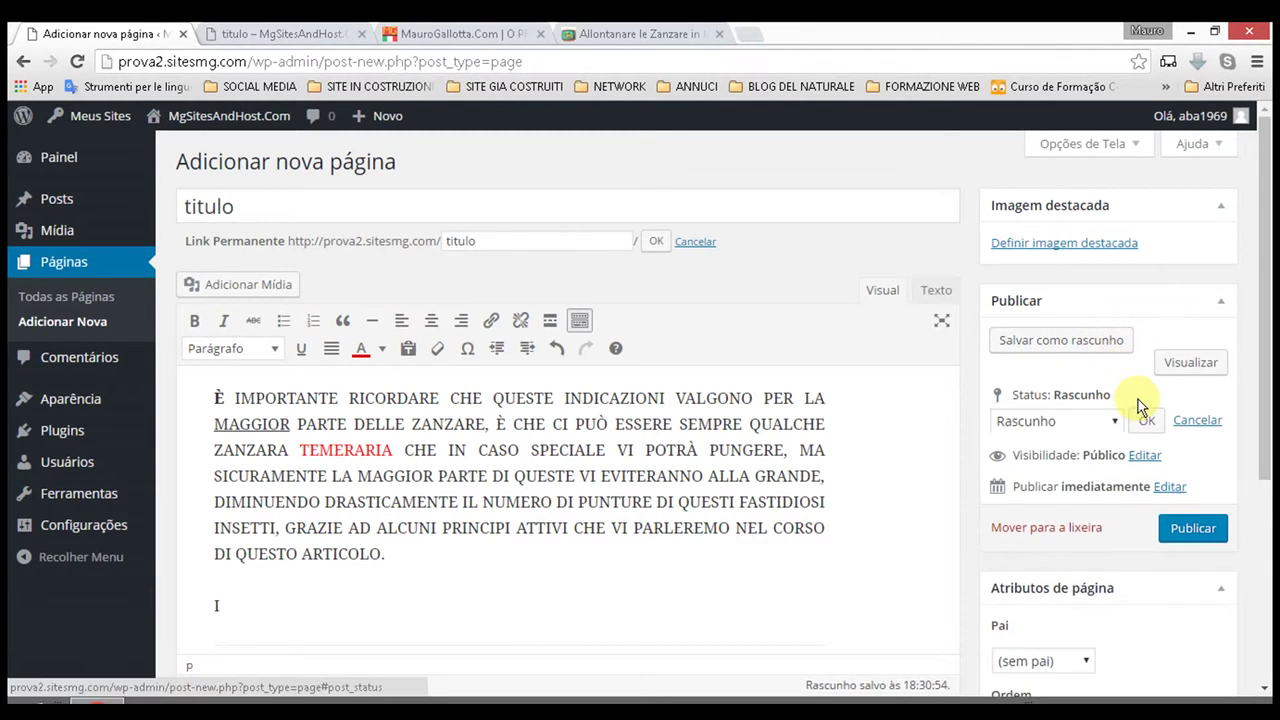
click(1112, 422)
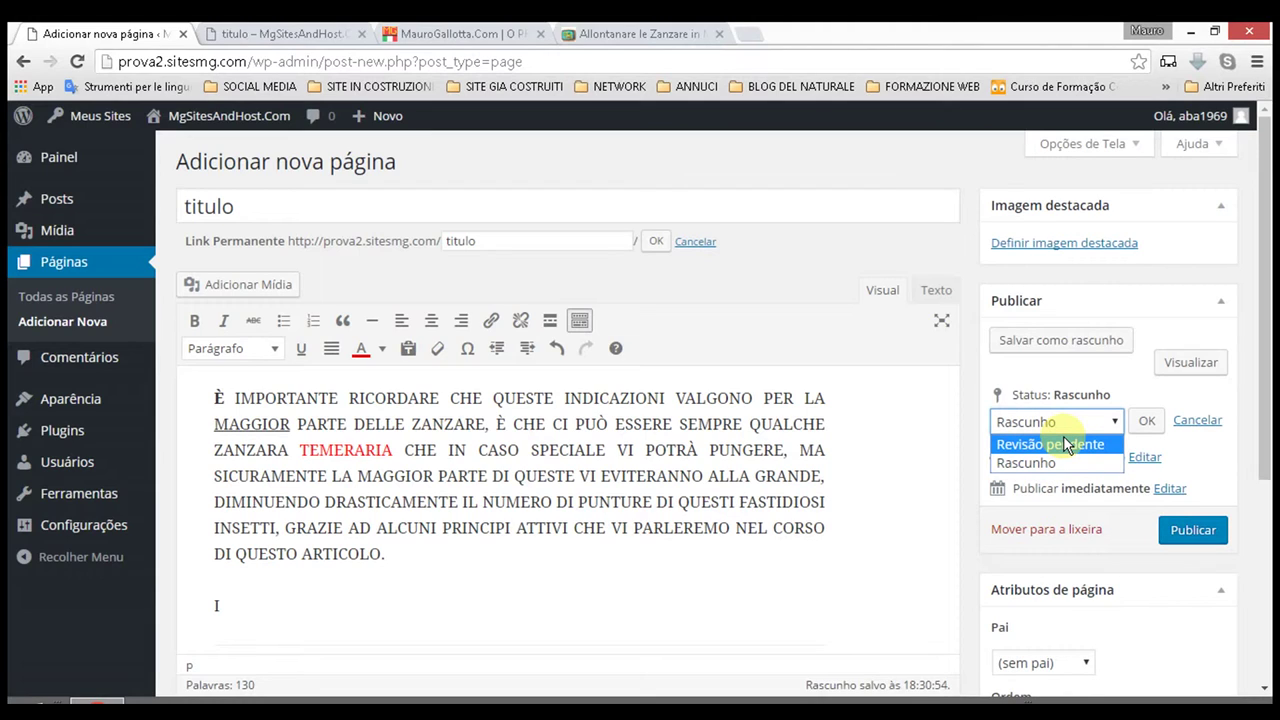
click(1208, 472)
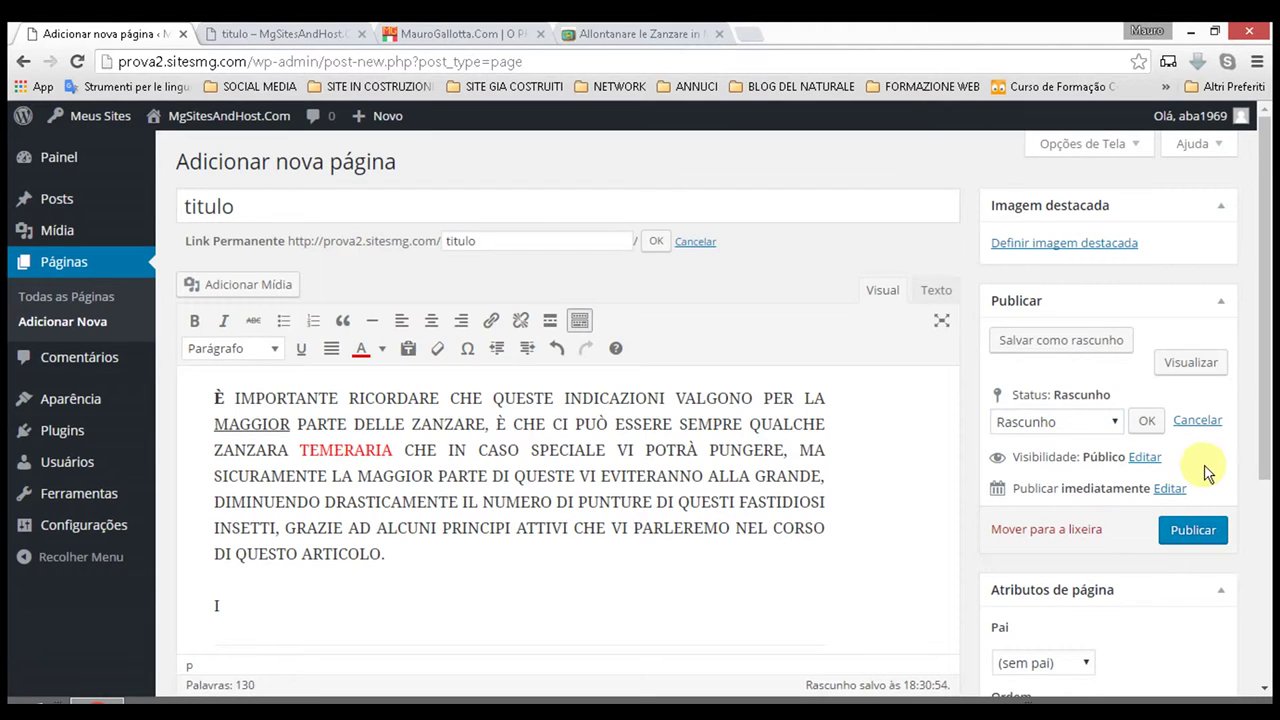
click(1198, 540)
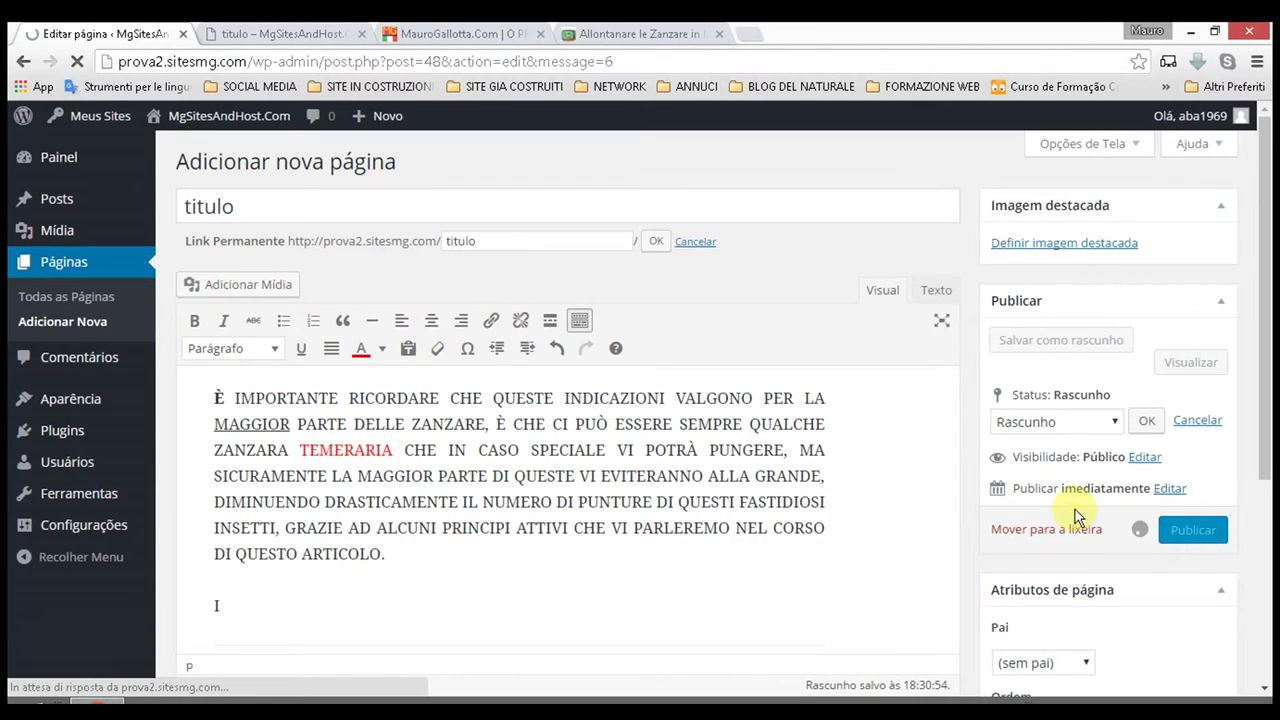